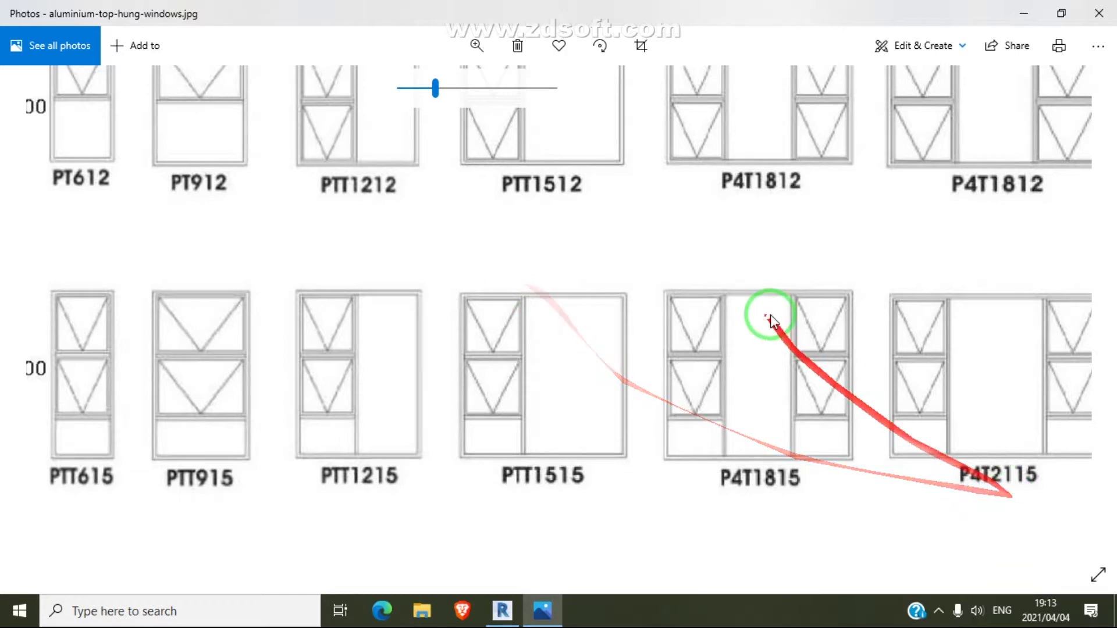
Look through the window reference images, from the full aluminium top-hung size chart to the wooden window photo
{"action": "left_click_drag", "start_coordinate": [436, 88], "coordinate": [401, 89]}
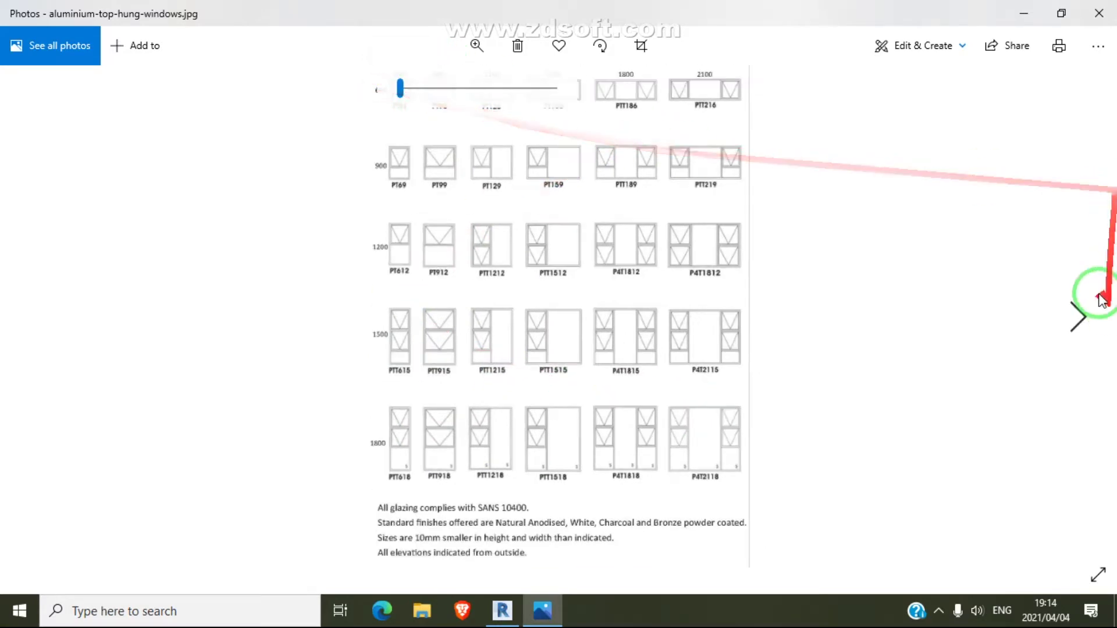
{"action": "left_click", "coordinate": [1078, 314]}
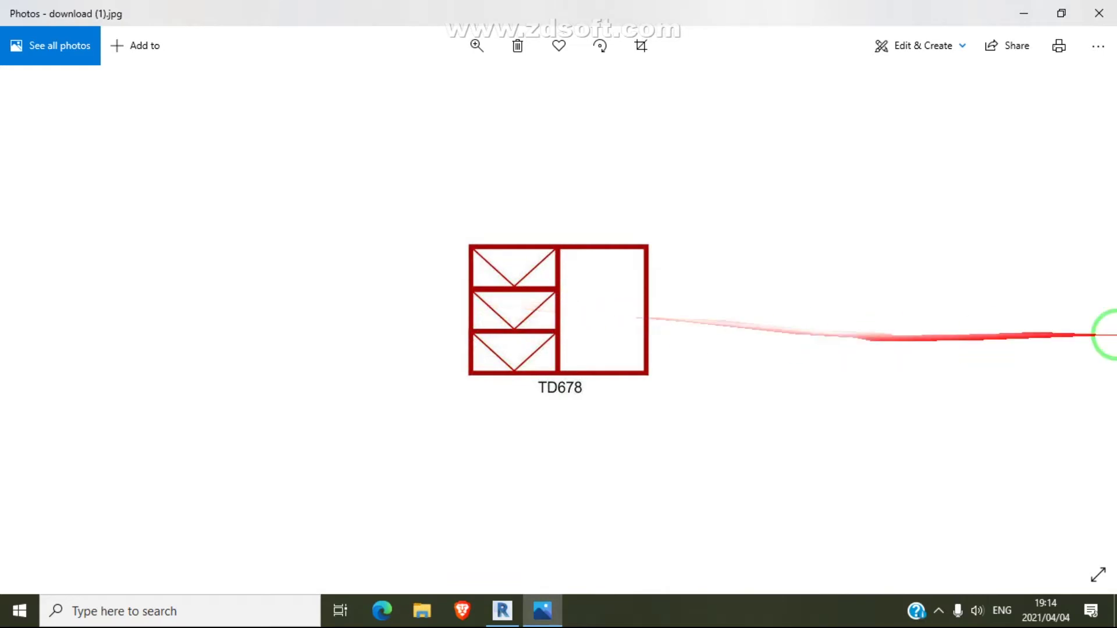
{"action": "left_click", "coordinate": [1079, 318]}
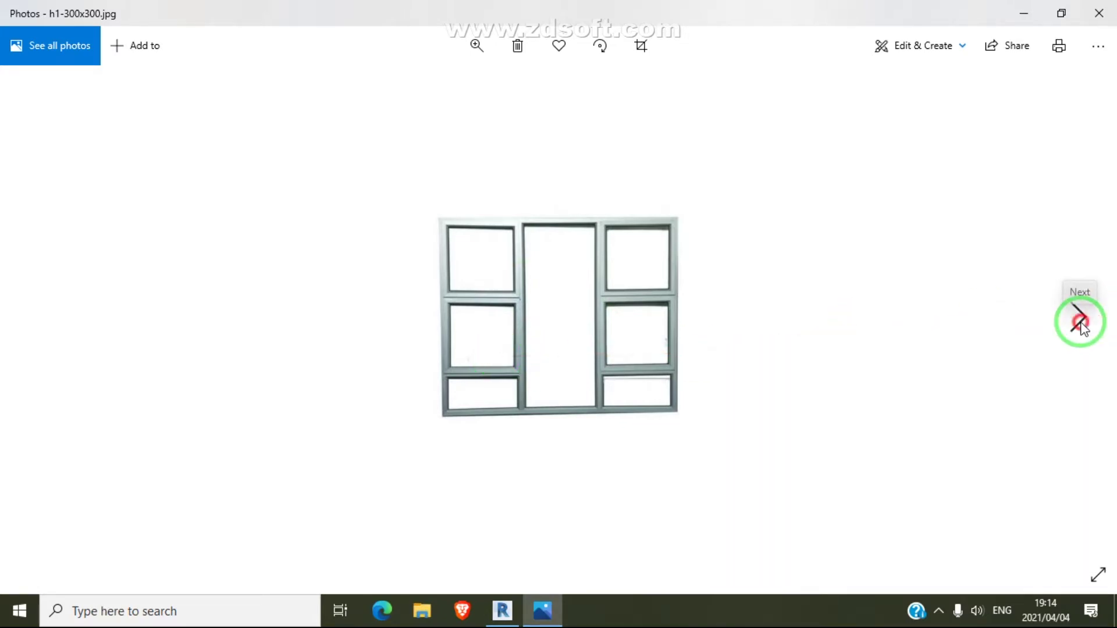
{"action": "left_click", "coordinate": [1080, 321]}
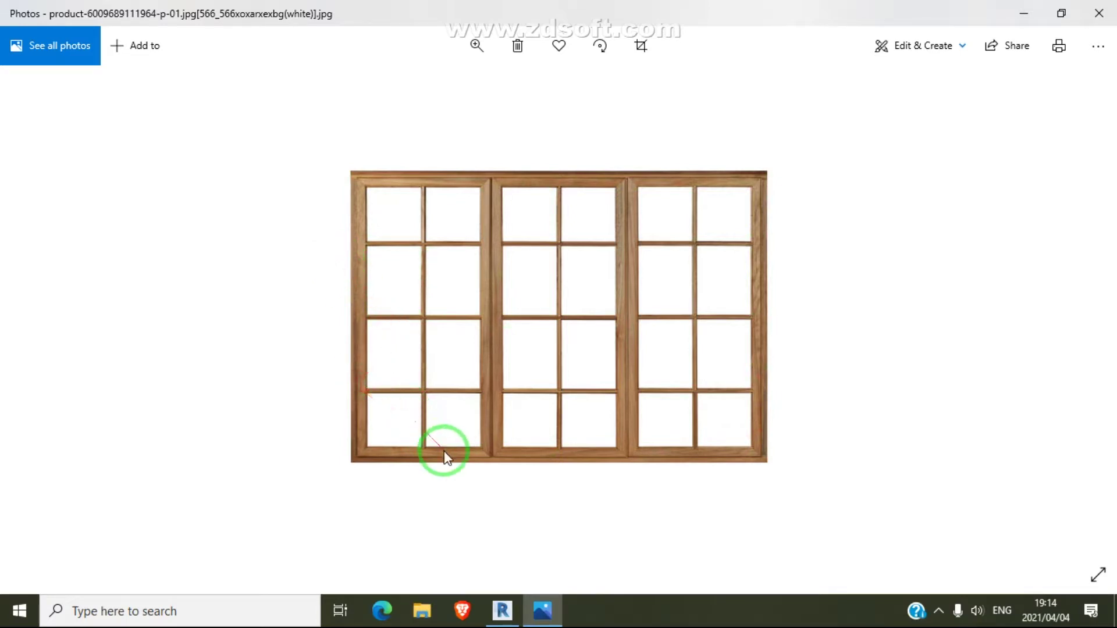
Switch to Revit and compare the master bedroom window location on the Level 1 plan with the grey frame photo h1-300x300.jpg
{"action": "left_click", "coordinate": [504, 611]}
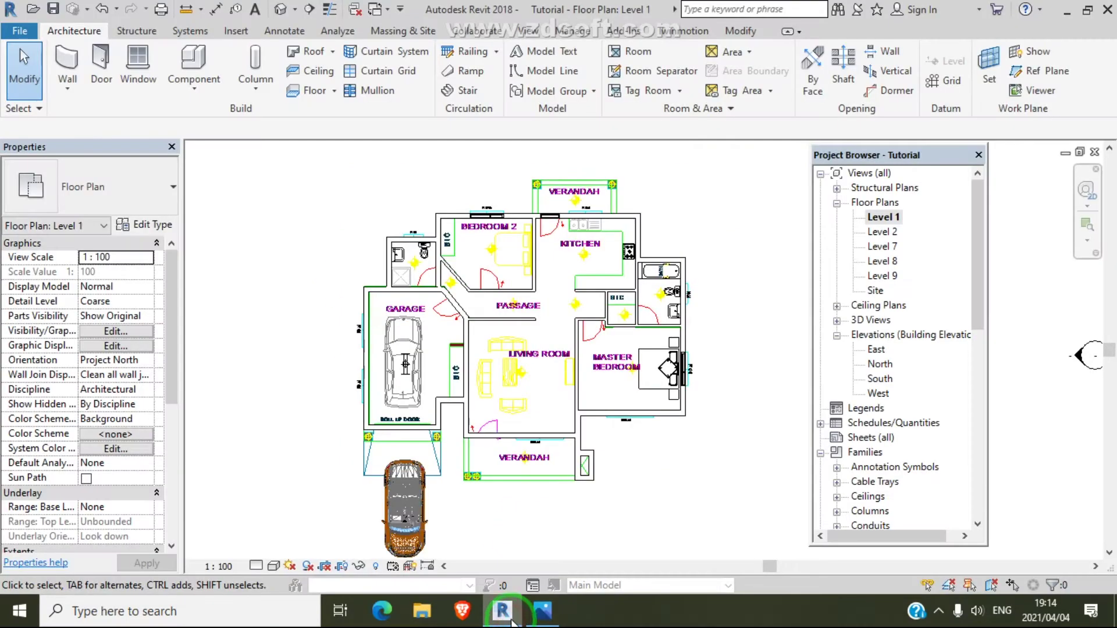
{"action": "scroll", "coordinate": [564, 541], "scroll_direction": "up", "scroll_amount": 5}
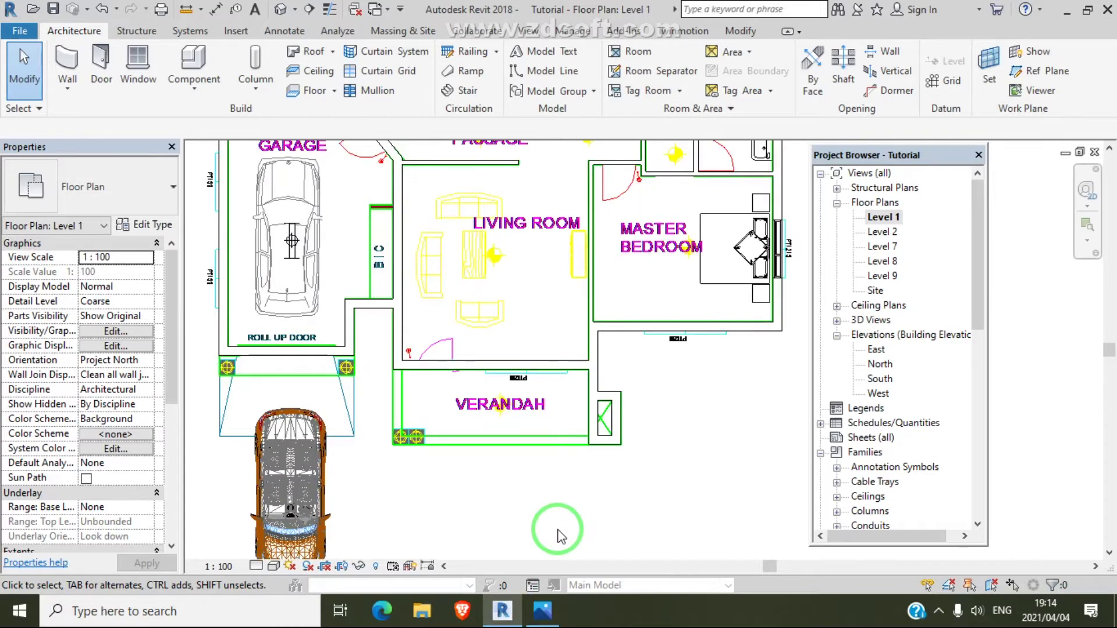
{"action": "scroll", "coordinate": [559, 535], "scroll_direction": "down", "scroll_amount": 1}
{"action": "scroll", "coordinate": [558, 535], "scroll_direction": "down", "scroll_amount": 1}
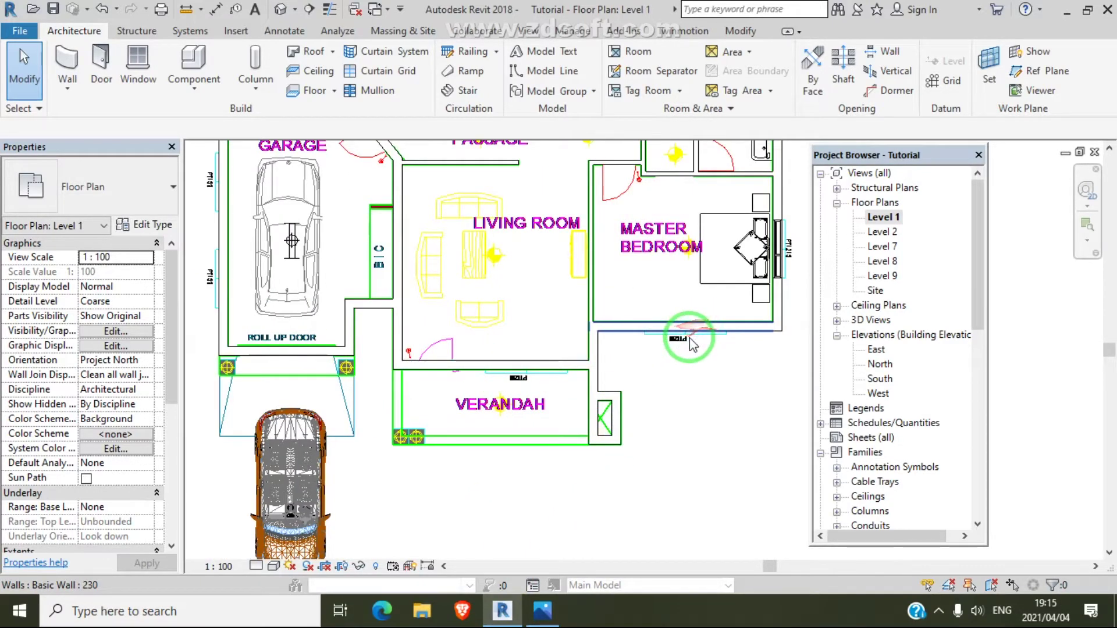
{"action": "left_click", "coordinate": [542, 608]}
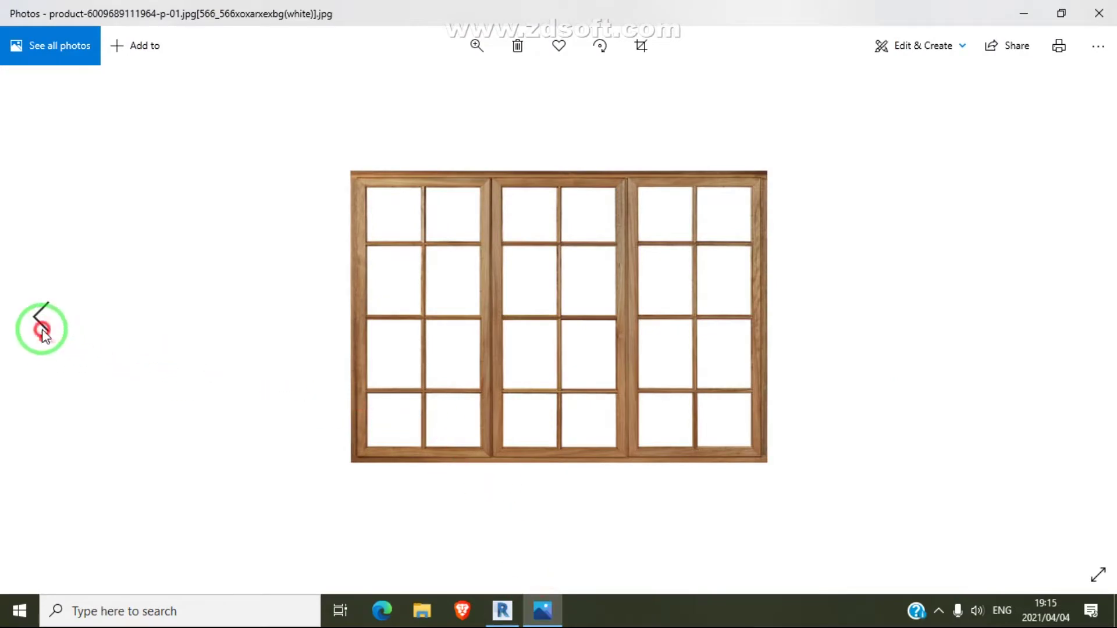
{"action": "left_click", "coordinate": [42, 330]}
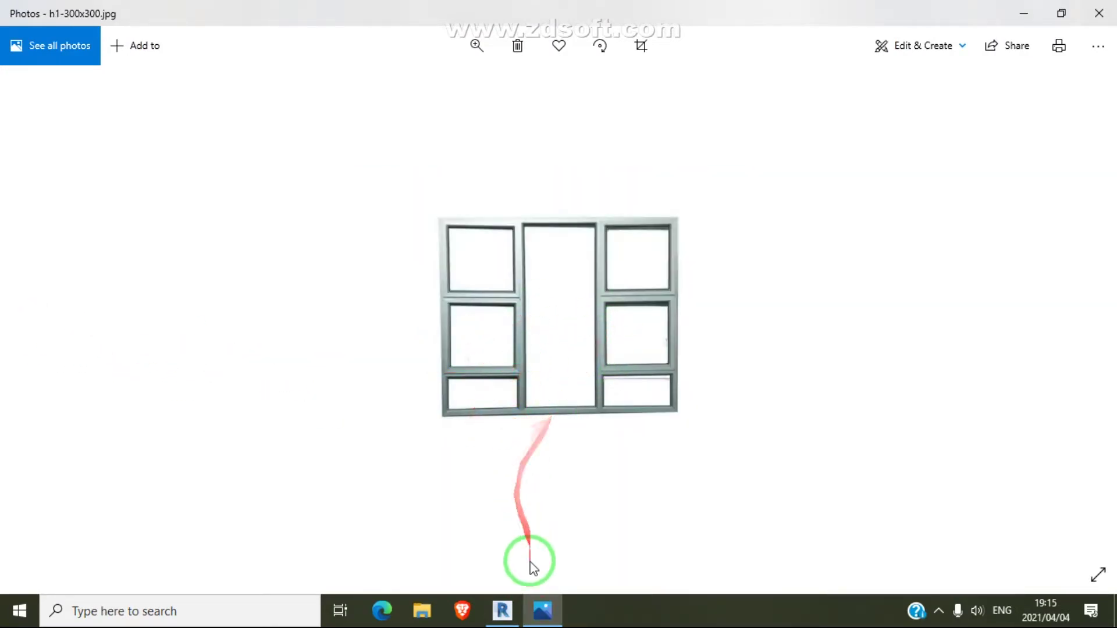
{"action": "left_click", "coordinate": [502, 608]}
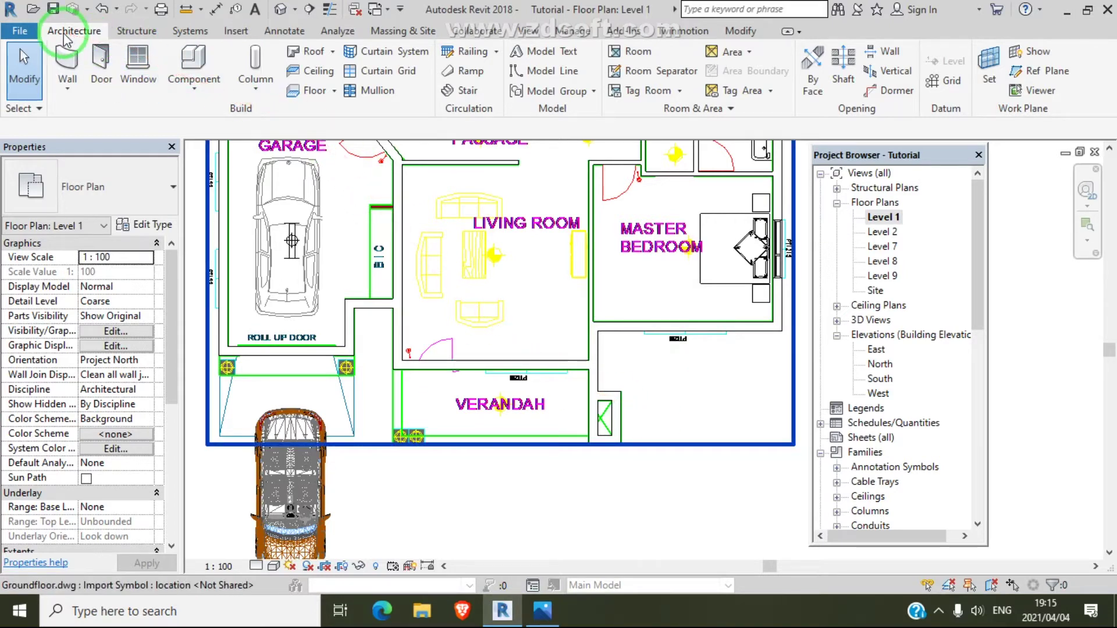
Draw a 2100 mm long, 3000 mm high curtain wall along the centreline of the master bedroom wall at the PTT219 window mark
{"action": "left_click", "coordinate": [67, 95]}
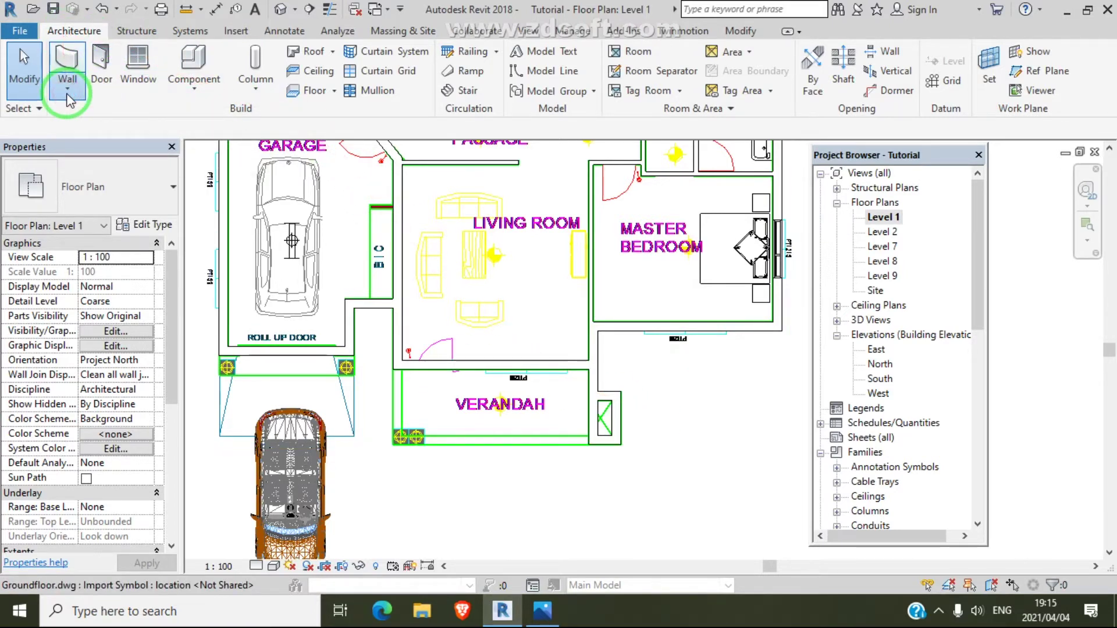
{"action": "left_click", "coordinate": [111, 123]}
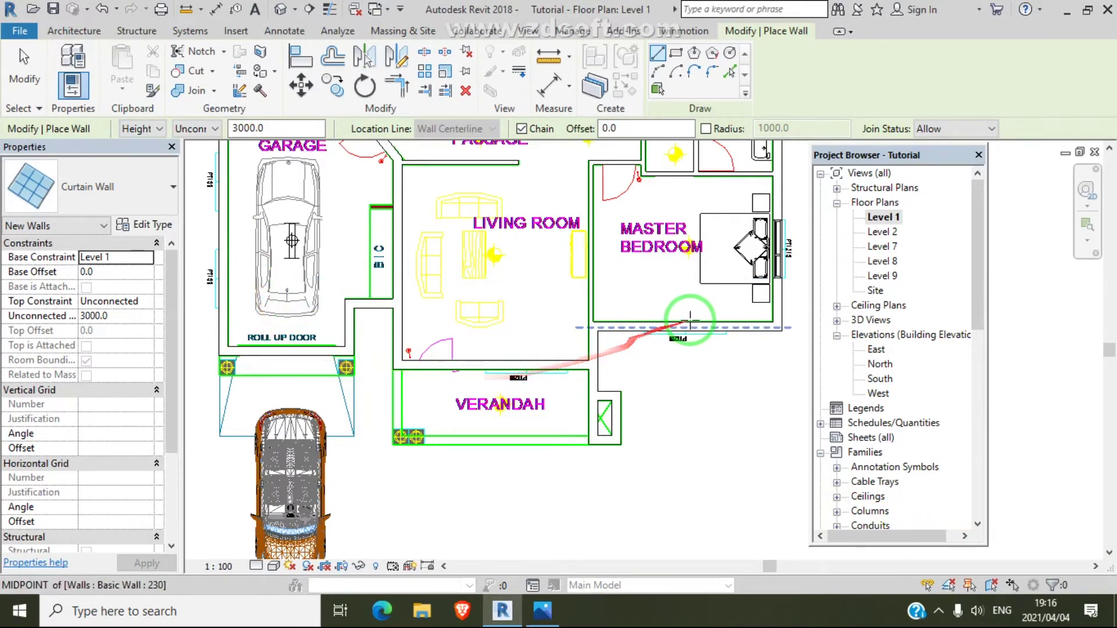
{"action": "scroll", "coordinate": [686, 324], "scroll_direction": "up", "scroll_amount": 3}
{"action": "scroll", "coordinate": [691, 320], "scroll_direction": "up", "scroll_amount": 2}
{"action": "middle_click_drag", "start_coordinate": [663, 441], "coordinate": [474, 429]}
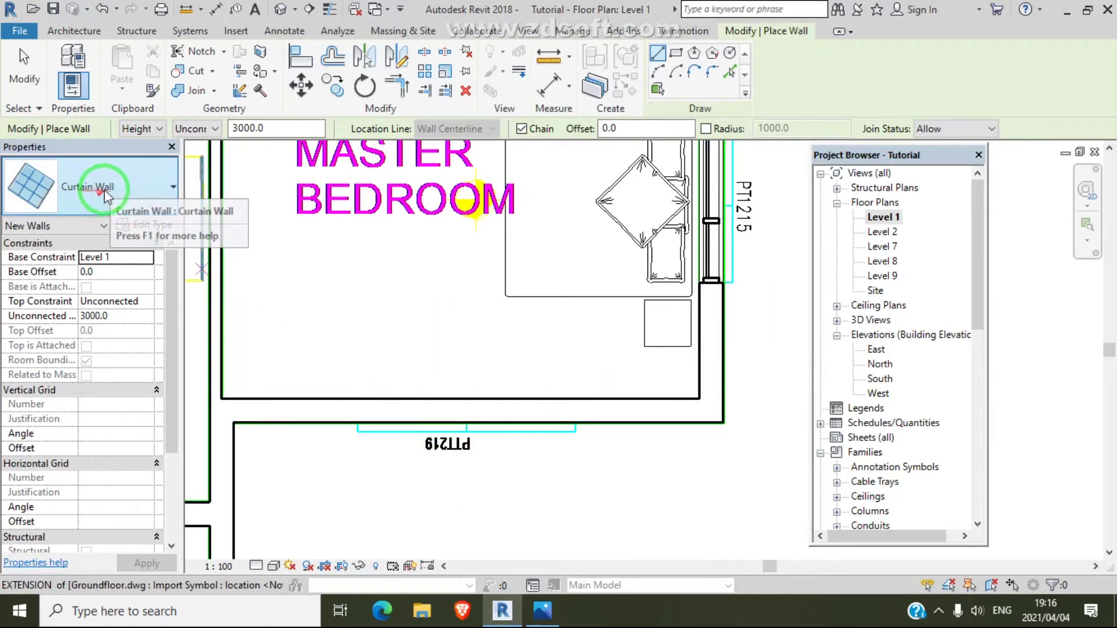
{"action": "scroll", "coordinate": [477, 426], "scroll_direction": "up", "scroll_amount": 1}
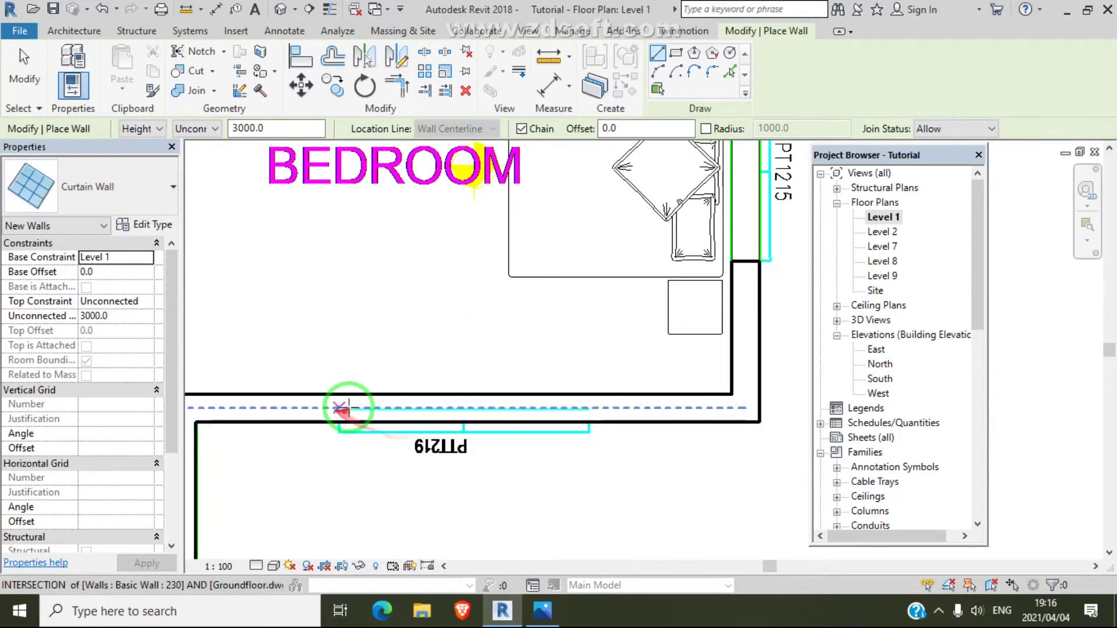
{"action": "scroll", "coordinate": [342, 410], "scroll_direction": "up", "scroll_amount": 1}
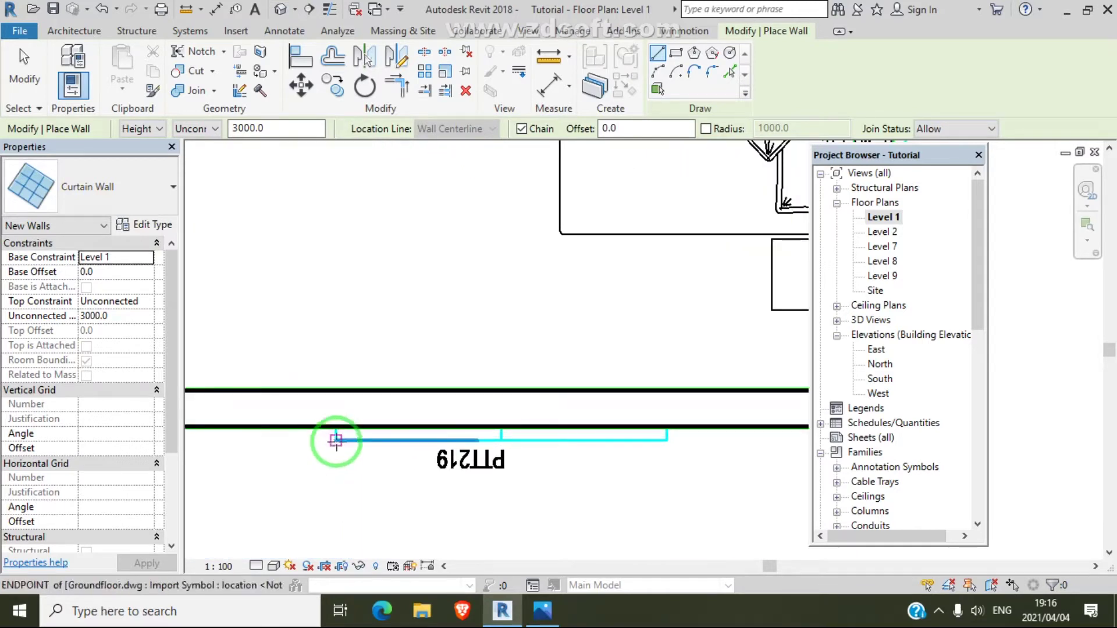
{"action": "scroll", "coordinate": [652, 453], "scroll_direction": "down", "scroll_amount": 2}
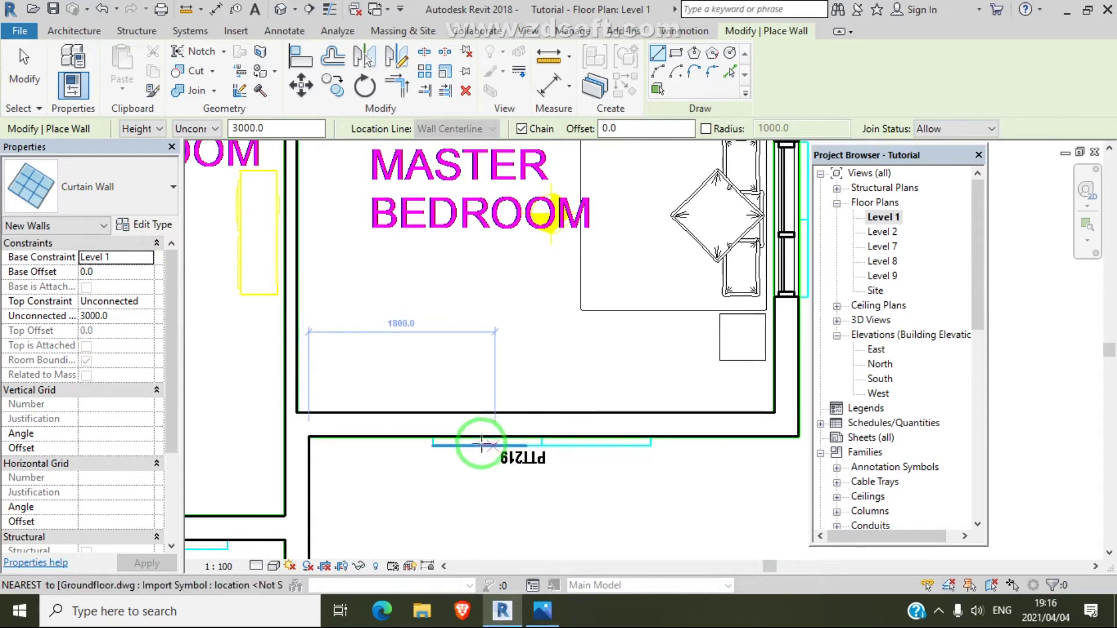
{"action": "scroll", "coordinate": [433, 428], "scroll_direction": "up", "scroll_amount": 1}
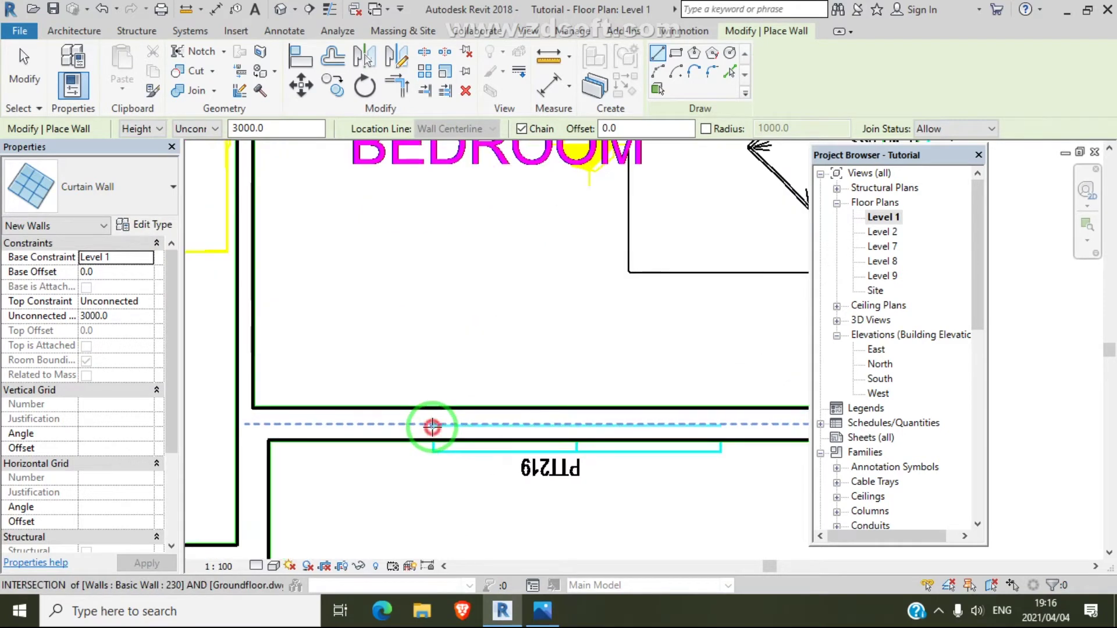
{"action": "left_click", "coordinate": [433, 428]}
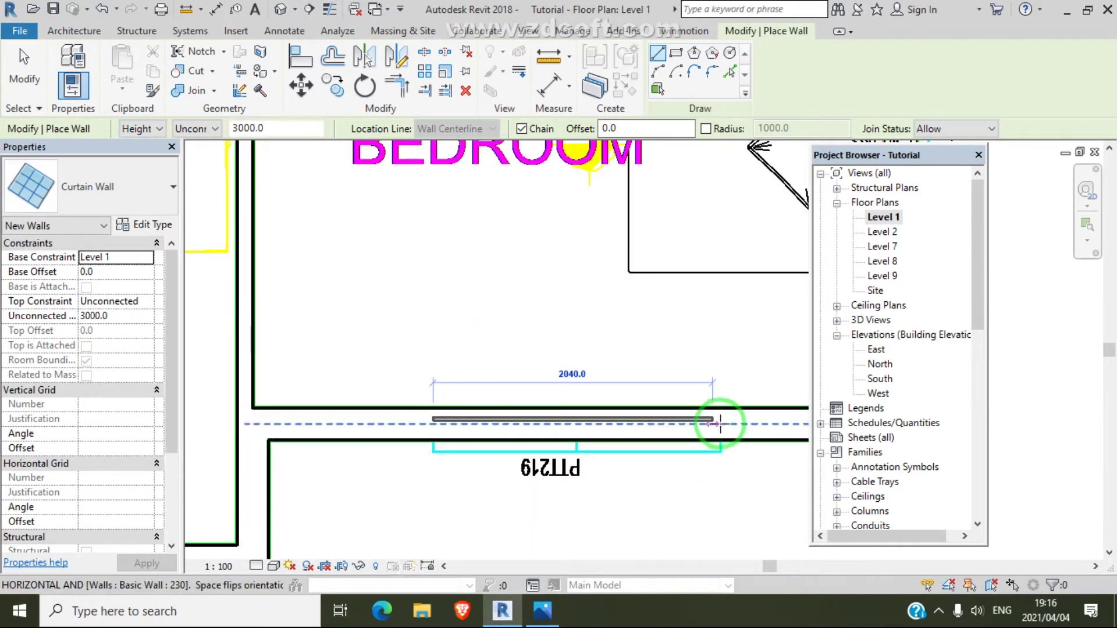
{"action": "left_click", "coordinate": [722, 423]}
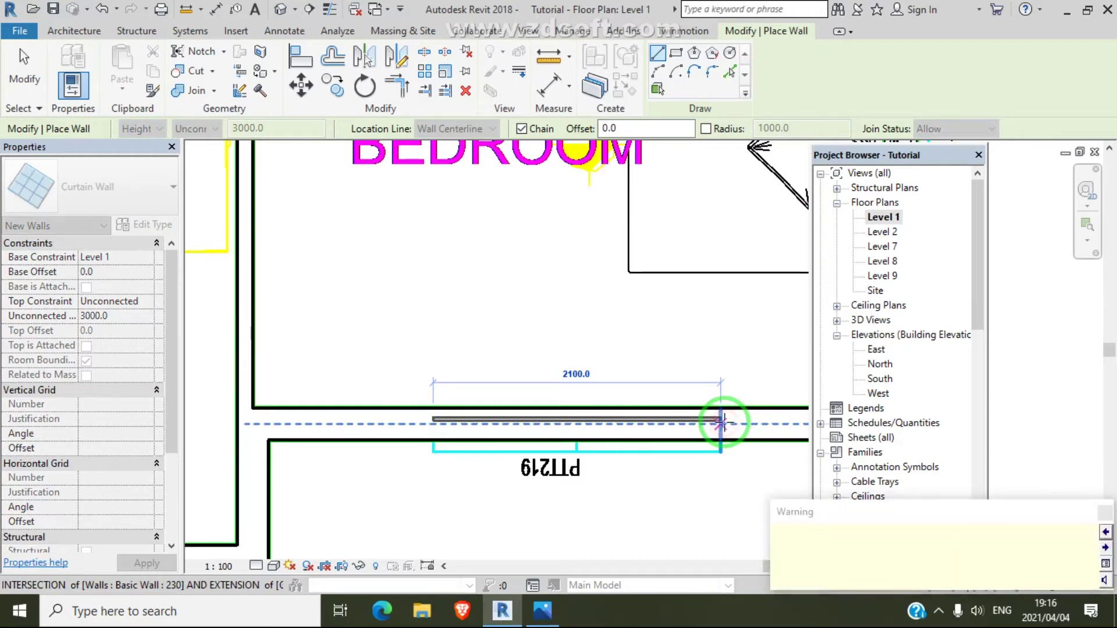
{"action": "scroll", "coordinate": [640, 495], "scroll_direction": "down", "scroll_amount": 4}
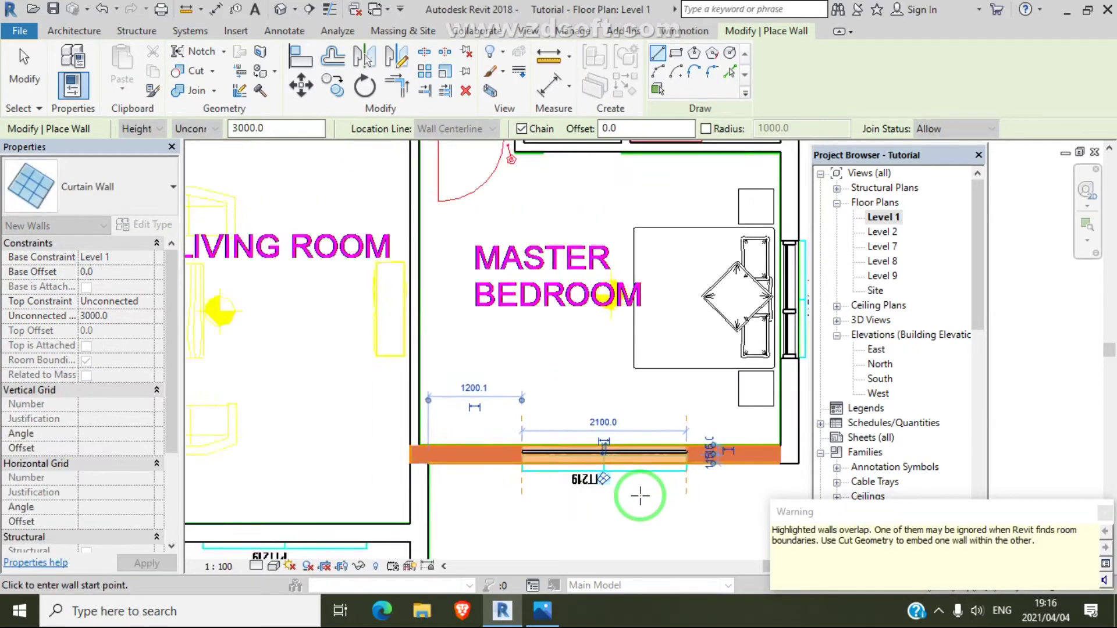
{"action": "right_click", "coordinate": [565, 375]}
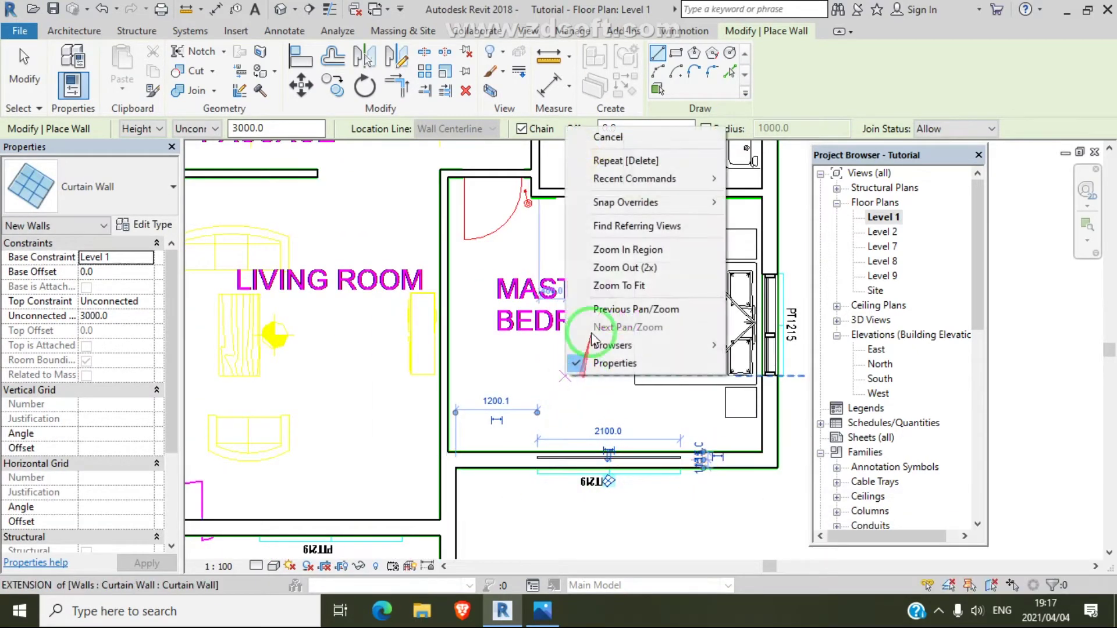
{"action": "left_click", "coordinate": [625, 134]}
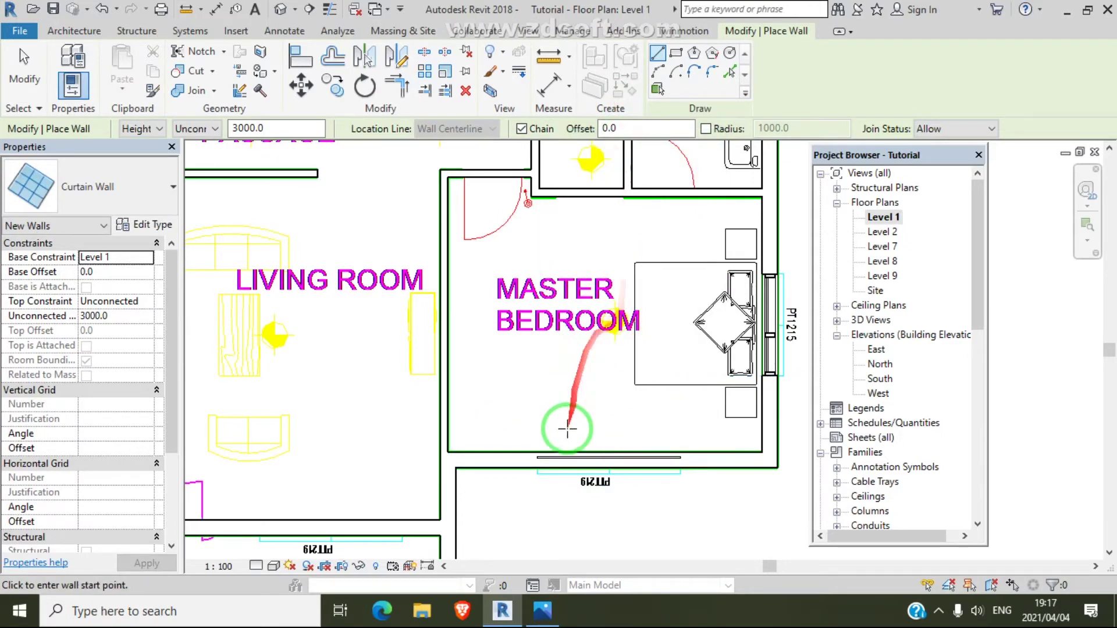
{"action": "right_click", "coordinate": [534, 400]}
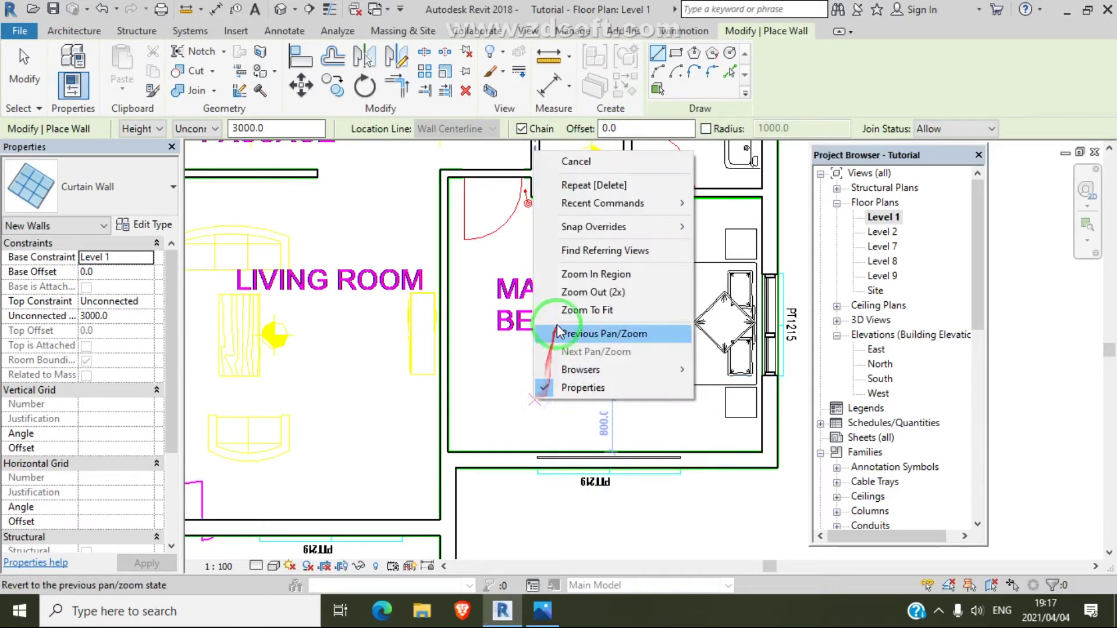
{"action": "left_click", "coordinate": [600, 161]}
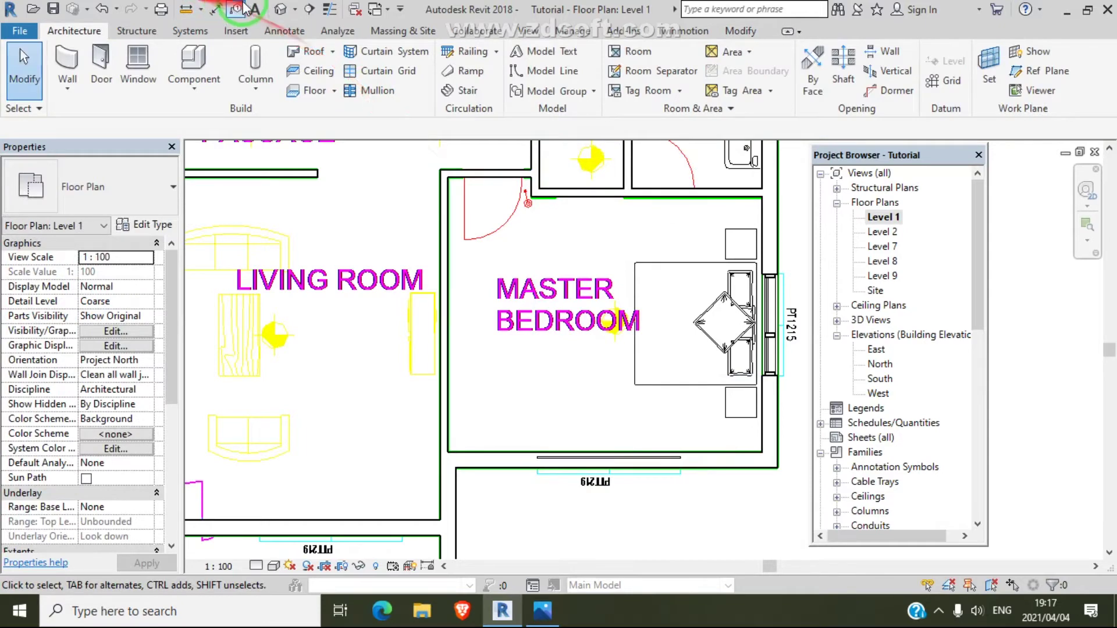
Inspect the master bedroom's outer wall in the 3D view and return to the Level 1 floor plan
{"action": "left_click", "coordinate": [282, 9]}
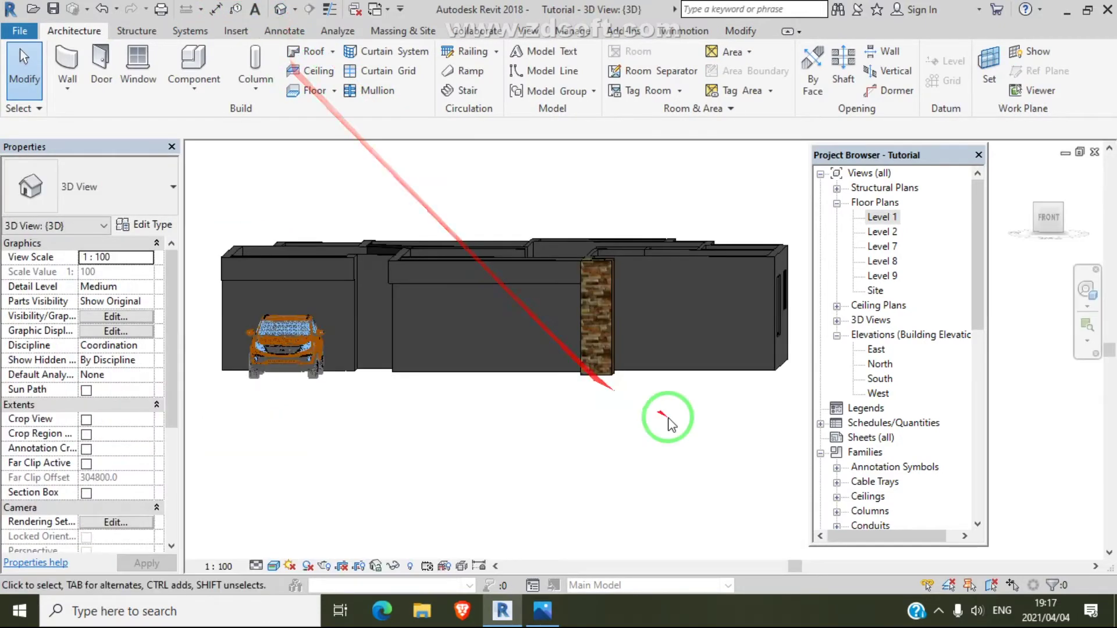
{"action": "scroll", "coordinate": [588, 461], "scroll_direction": "up", "scroll_amount": 4}
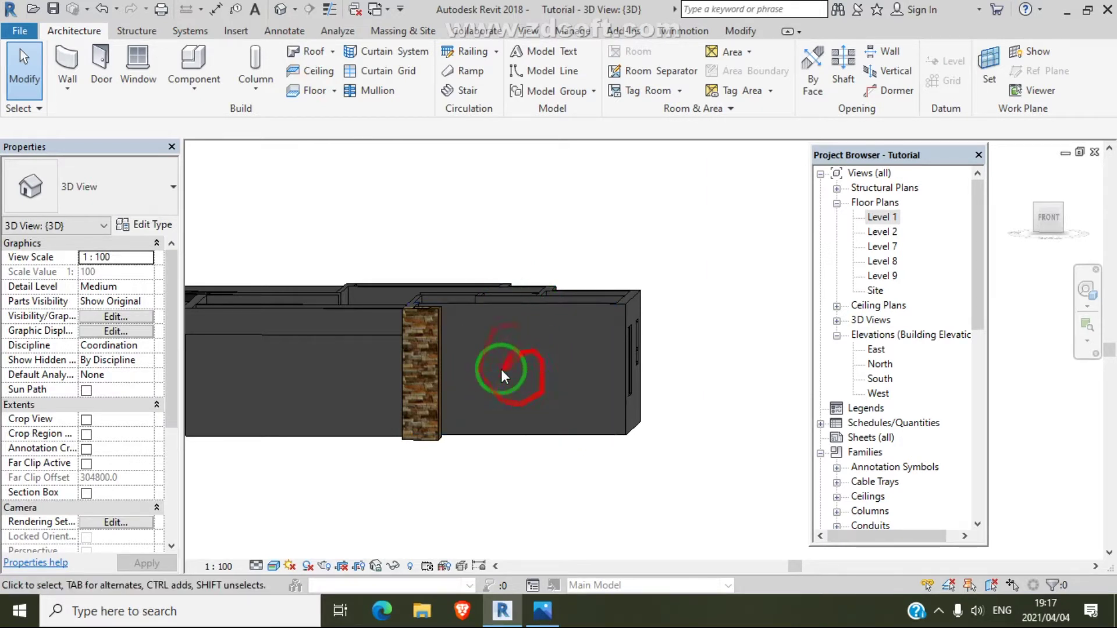
{"action": "double_click", "coordinate": [883, 219]}
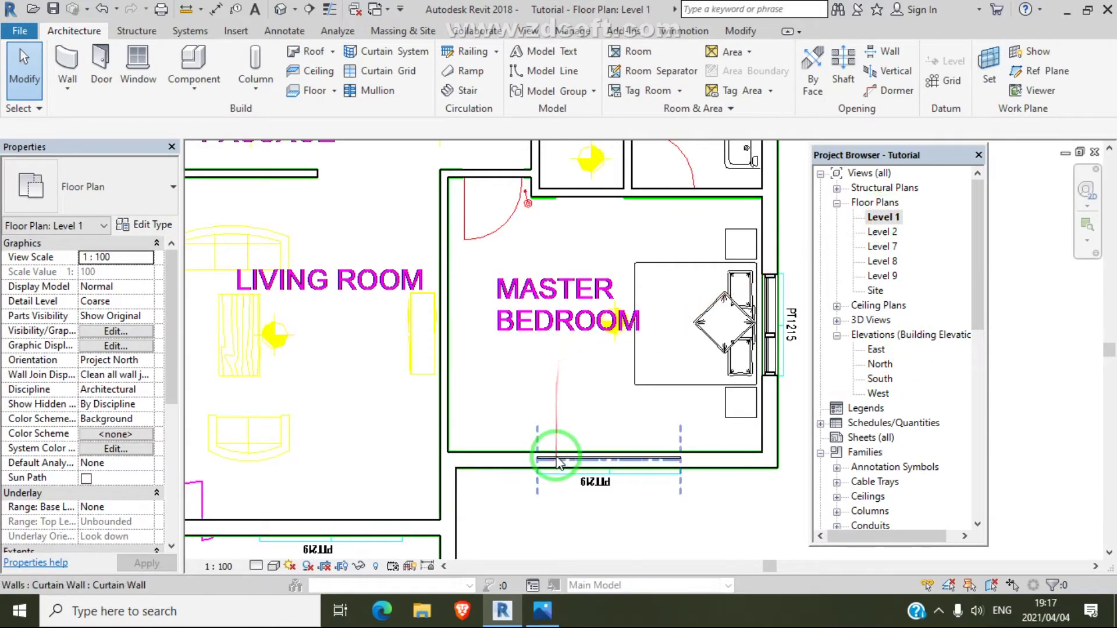
Use Cut Geometry to embed the PTT219 curtain wall in the master bedroom's 230 basic wall
{"action": "left_click", "coordinate": [556, 459]}
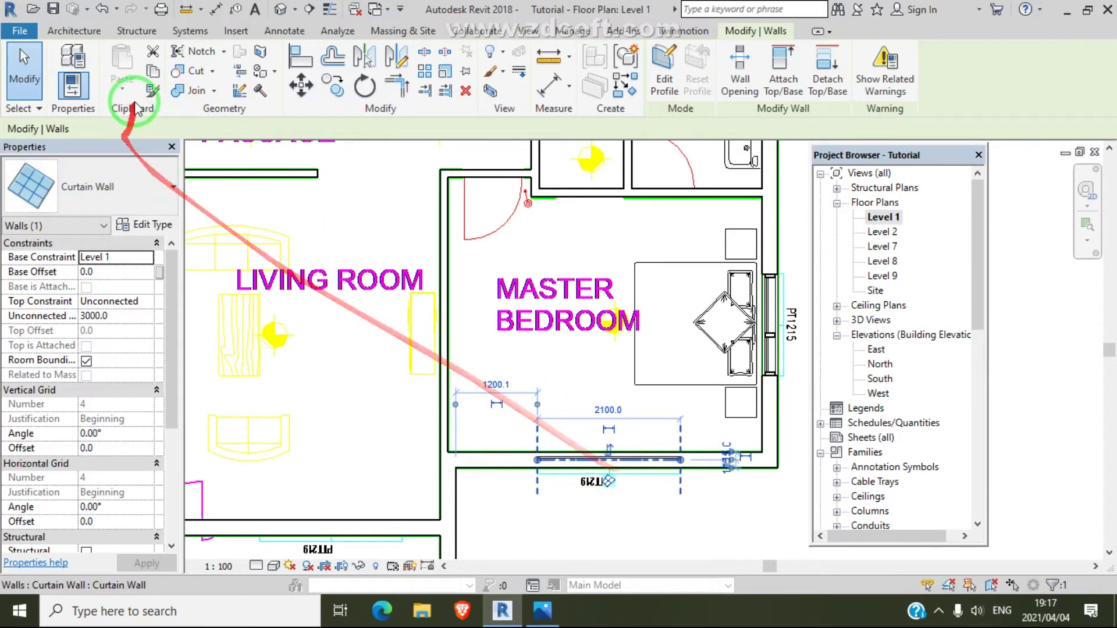
{"action": "left_click", "coordinate": [185, 79]}
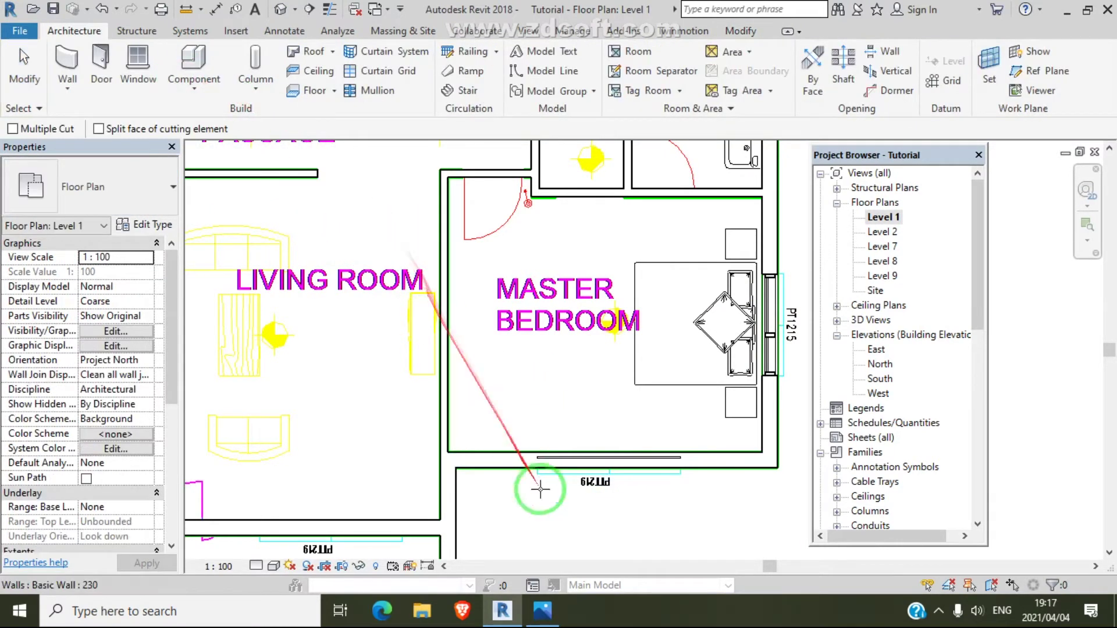
{"action": "left_click", "coordinate": [568, 459]}
{"action": "left_click", "coordinate": [561, 459]}
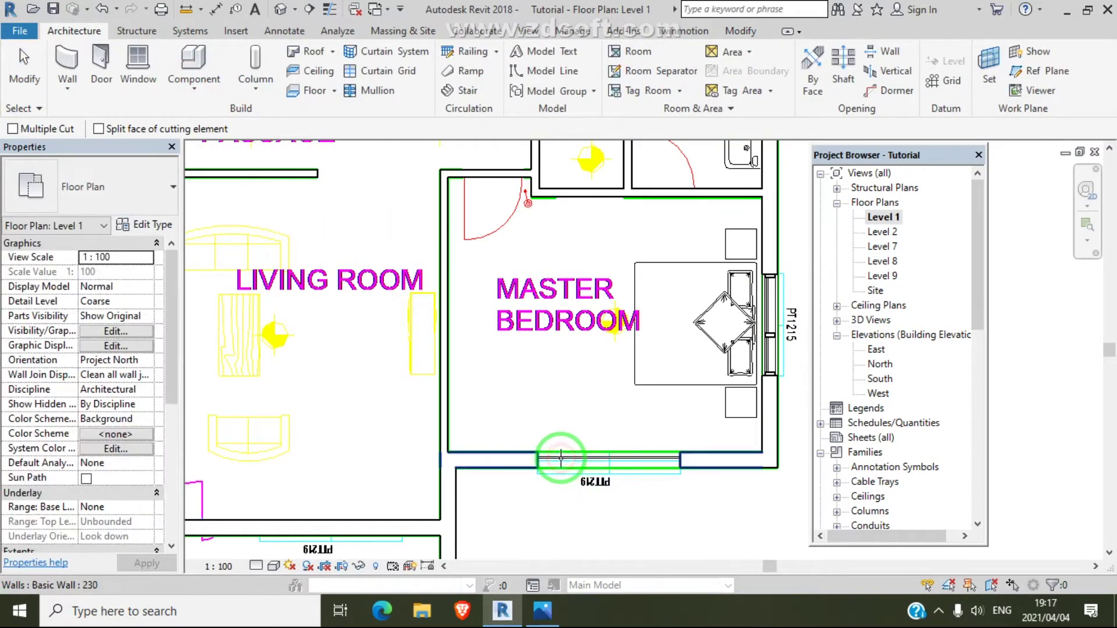
{"action": "scroll", "coordinate": [560, 474], "scroll_direction": "up", "scroll_amount": 2}
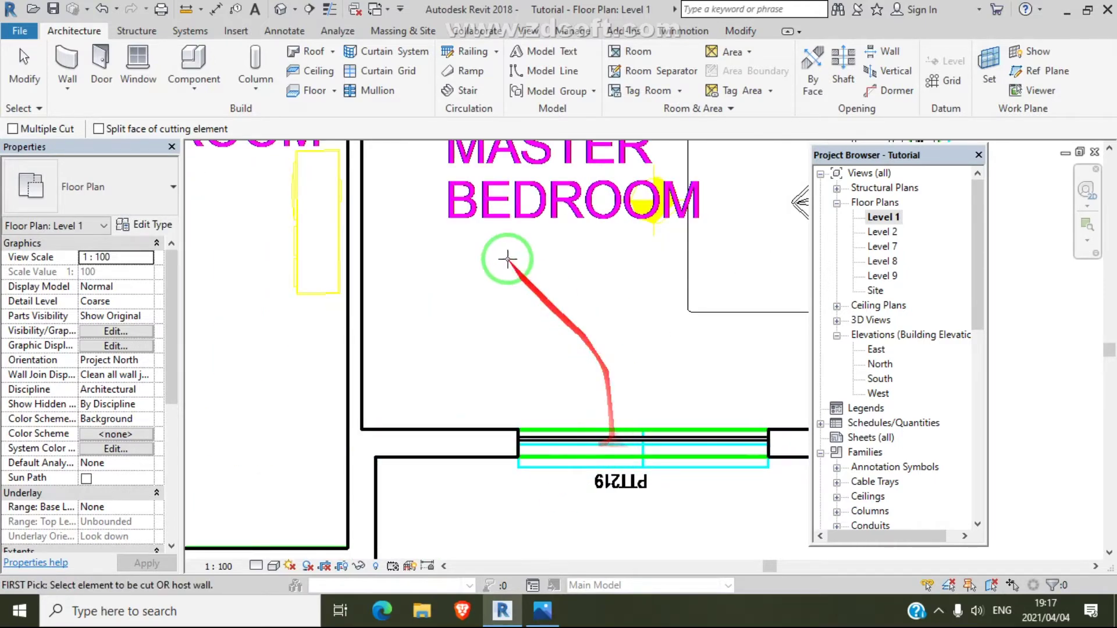
Examine the embedded curtain wall in the 3D view and compare it with the grey window frame reference photo
{"action": "left_click", "coordinate": [279, 12]}
{"action": "middle_click_drag", "start_coordinate": [534, 399], "coordinate": [550, 417], "text": "shift"}
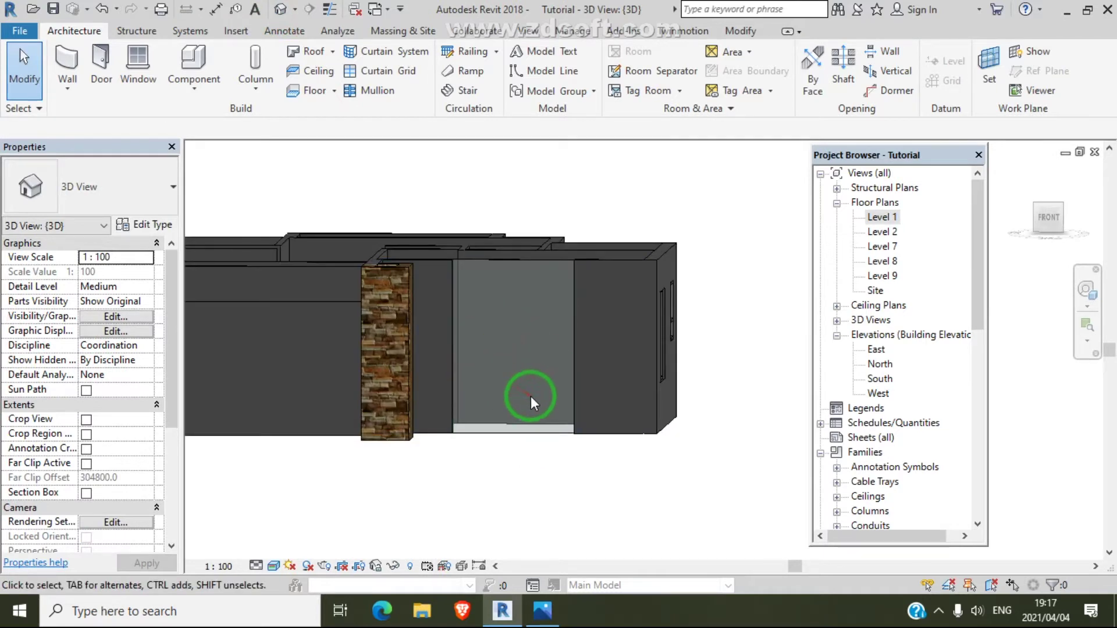
{"action": "middle_click_drag", "start_coordinate": [530, 397], "coordinate": [550, 374], "text": "shift"}
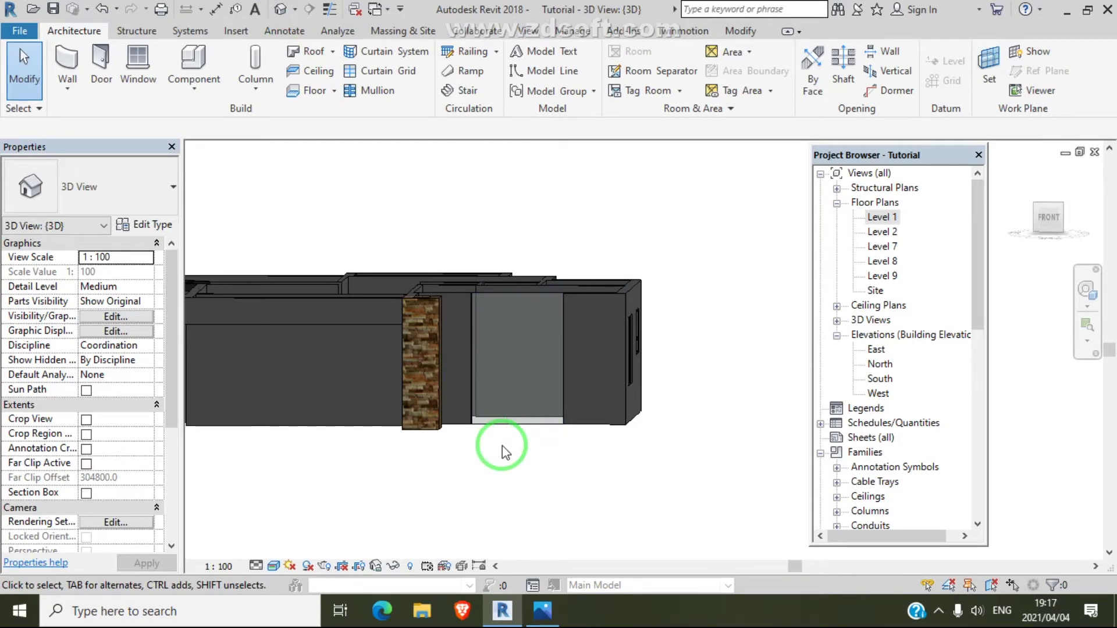
{"action": "left_click", "coordinate": [543, 611]}
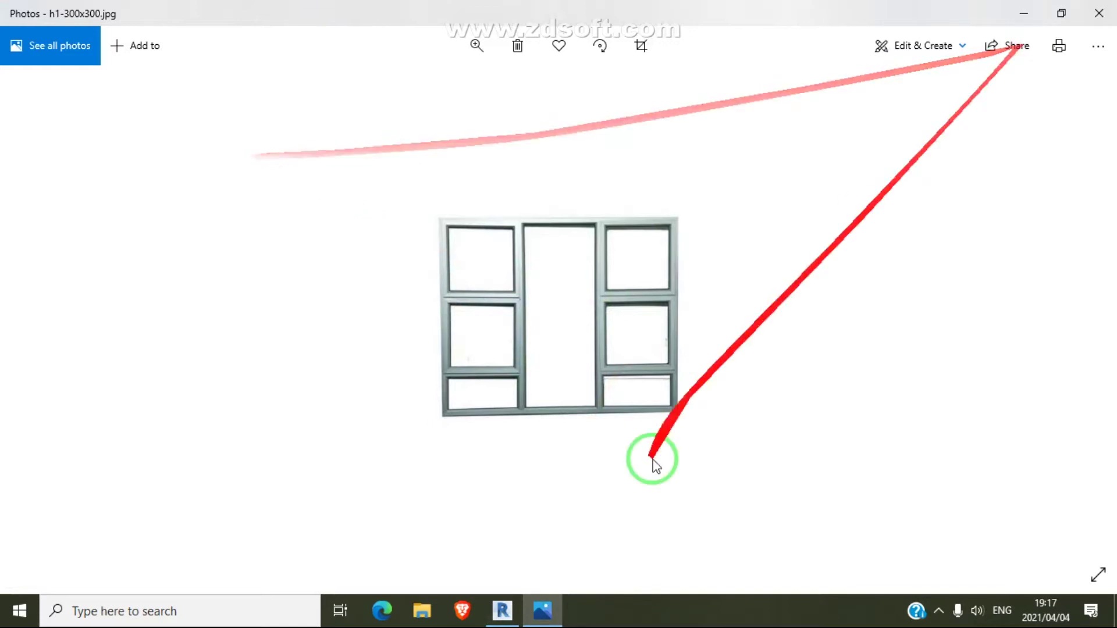
{"action": "left_click", "coordinate": [512, 608]}
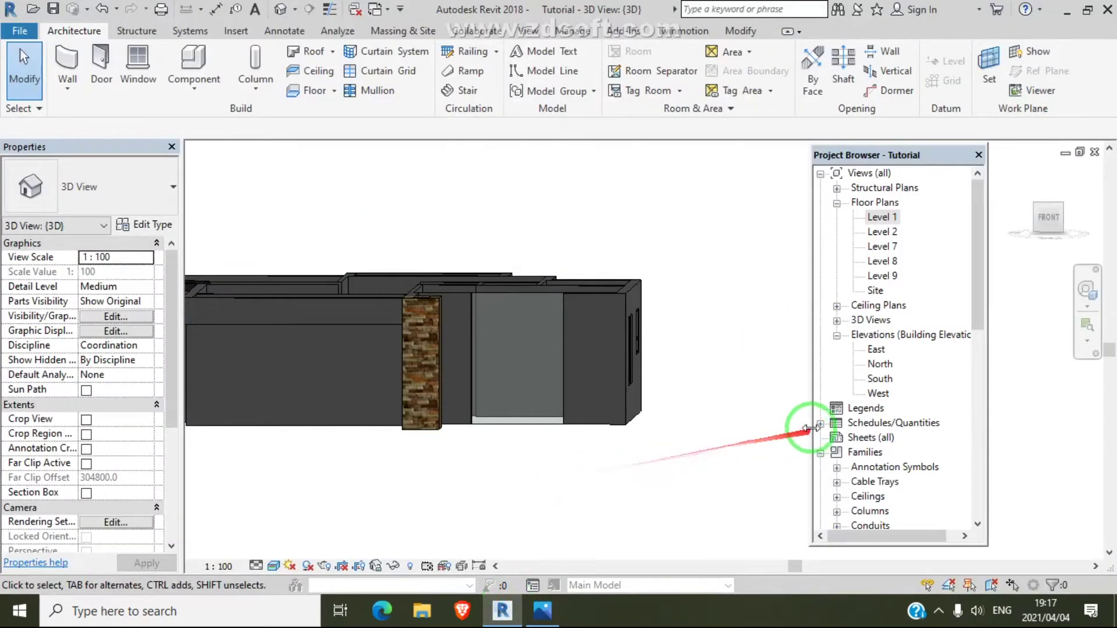
Open the South elevation and locate the master bedroom's curtain wall
{"action": "double_click", "coordinate": [880, 378]}
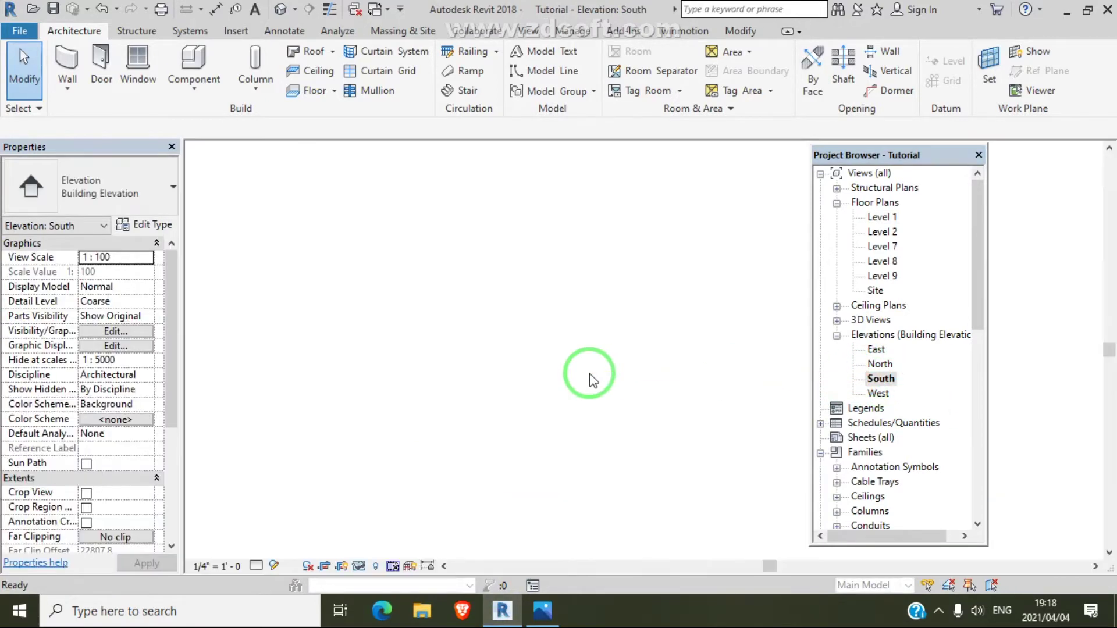
{"action": "scroll", "coordinate": [507, 466], "scroll_direction": "up", "scroll_amount": 2}
{"action": "scroll", "coordinate": [522, 407], "scroll_direction": "down", "scroll_amount": 3}
{"action": "scroll", "coordinate": [588, 443], "scroll_direction": "up", "scroll_amount": 2}
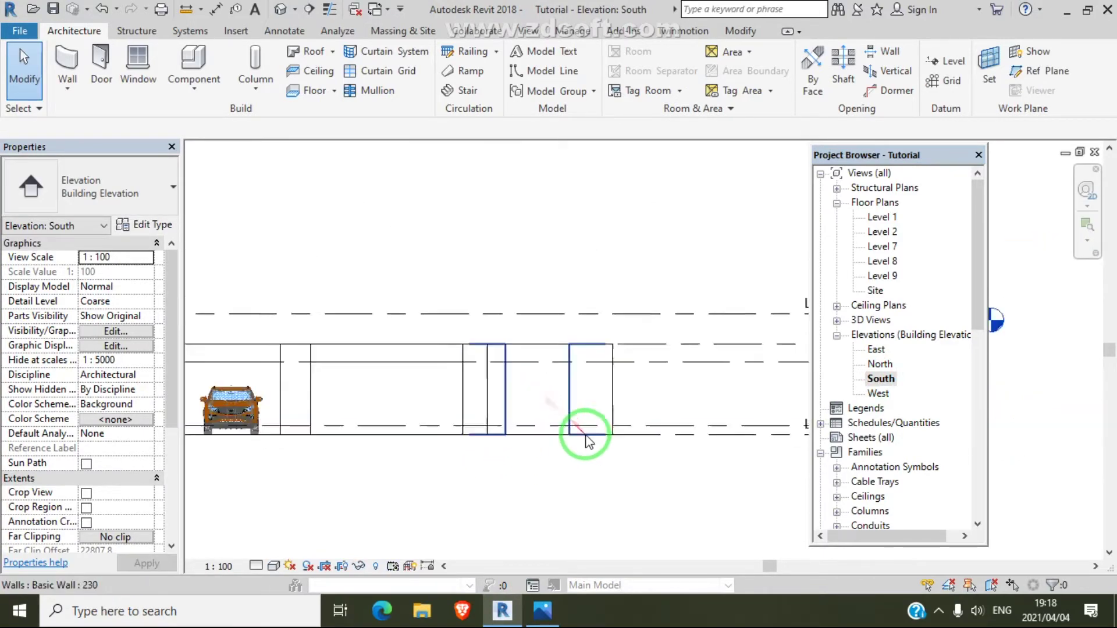
{"action": "scroll", "coordinate": [587, 442], "scroll_direction": "down", "scroll_amount": 2}
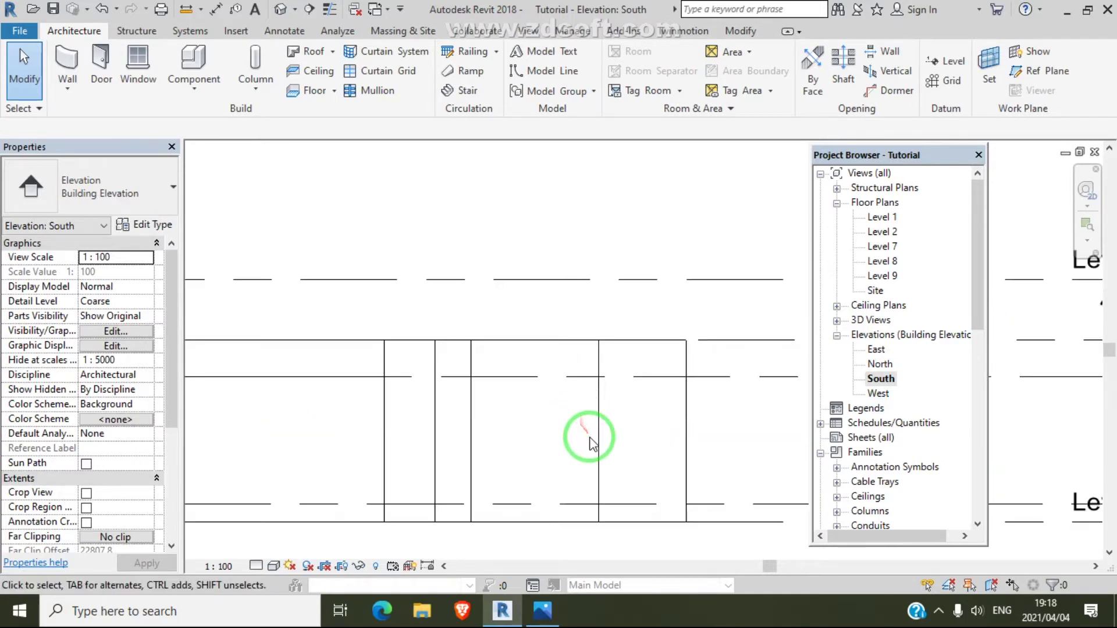
Delete the stray 2100 mm width dimension above the curtain wall
{"action": "left_click", "coordinate": [600, 431]}
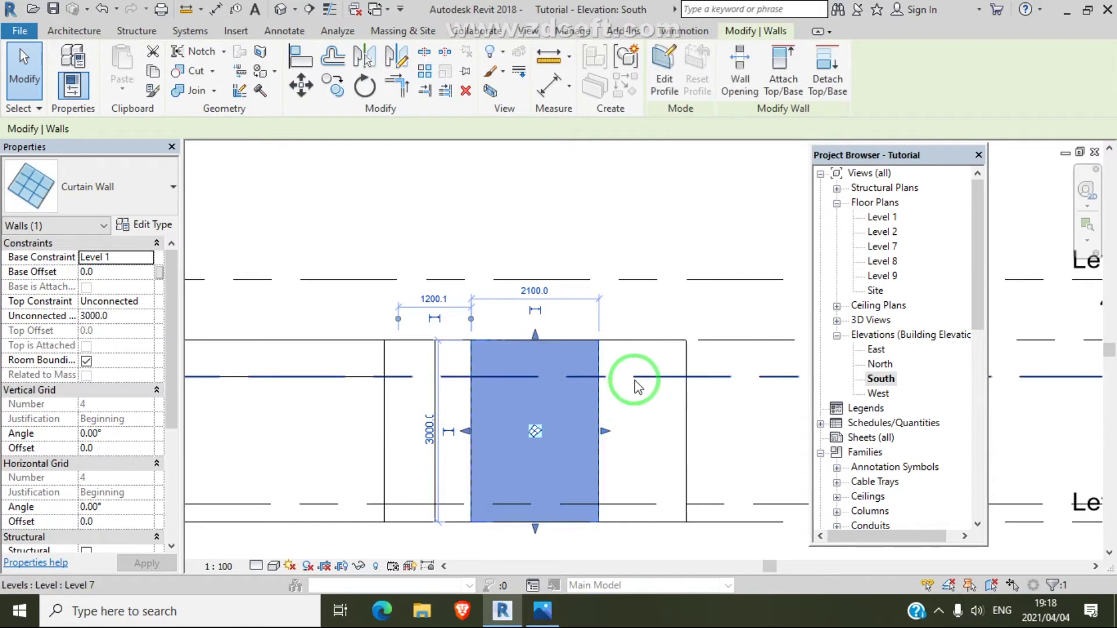
{"action": "scroll", "coordinate": [636, 381], "scroll_direction": "down", "scroll_amount": 2}
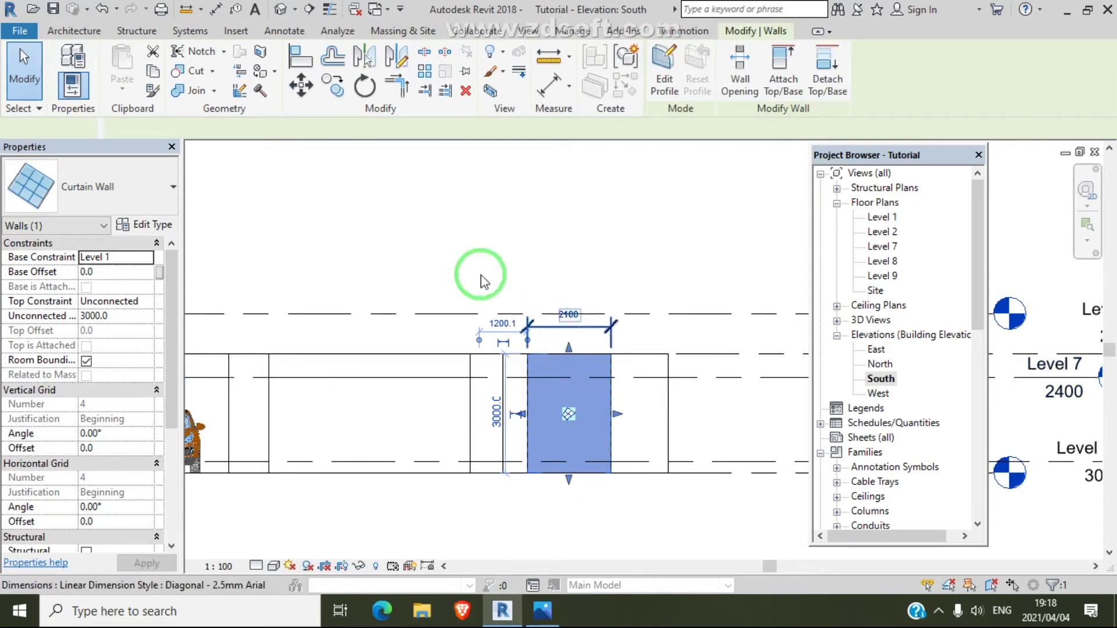
{"action": "left_click", "coordinate": [528, 320]}
{"action": "left_click", "coordinate": [466, 91]}
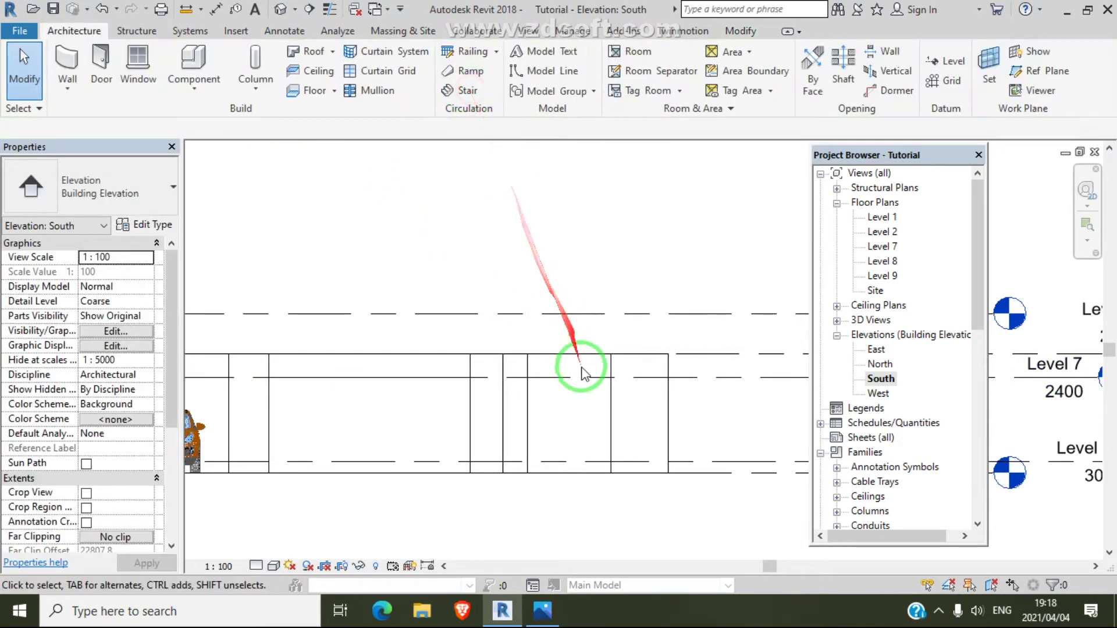
Lower the curtain wall's top edge to Level 7 at 2400 mm
{"action": "left_click", "coordinate": [574, 356]}
{"action": "scroll", "coordinate": [574, 356], "scroll_direction": "up", "scroll_amount": 2}
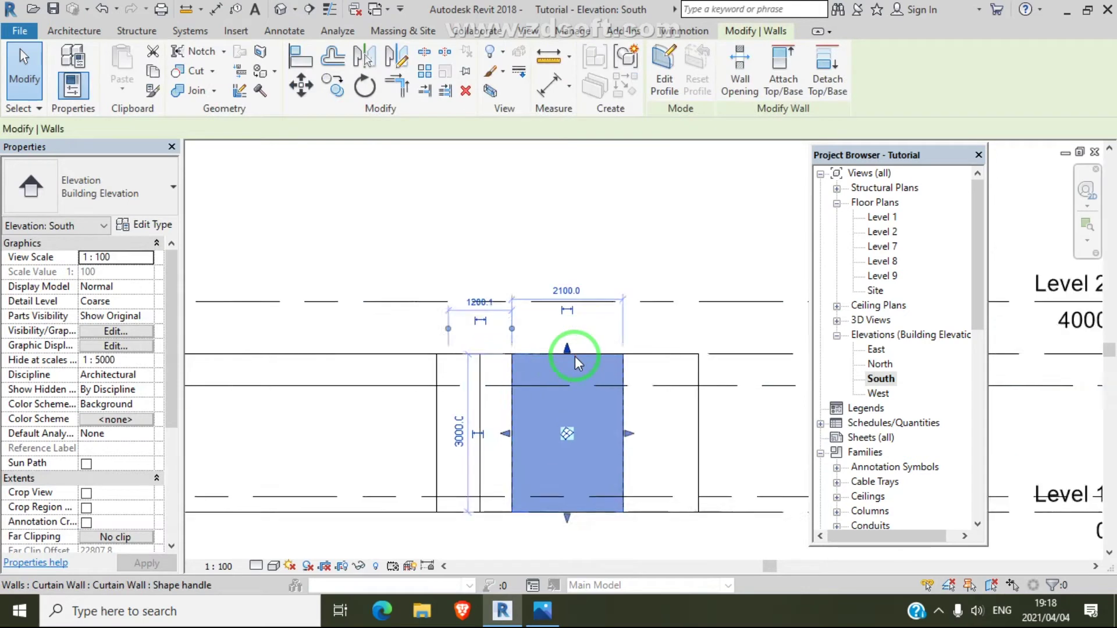
{"action": "left_click_drag", "start_coordinate": [563, 346], "coordinate": [567, 403]}
{"action": "left_click", "coordinate": [569, 309]}
{"action": "scroll", "coordinate": [571, 315], "scroll_direction": "down", "scroll_amount": 2}
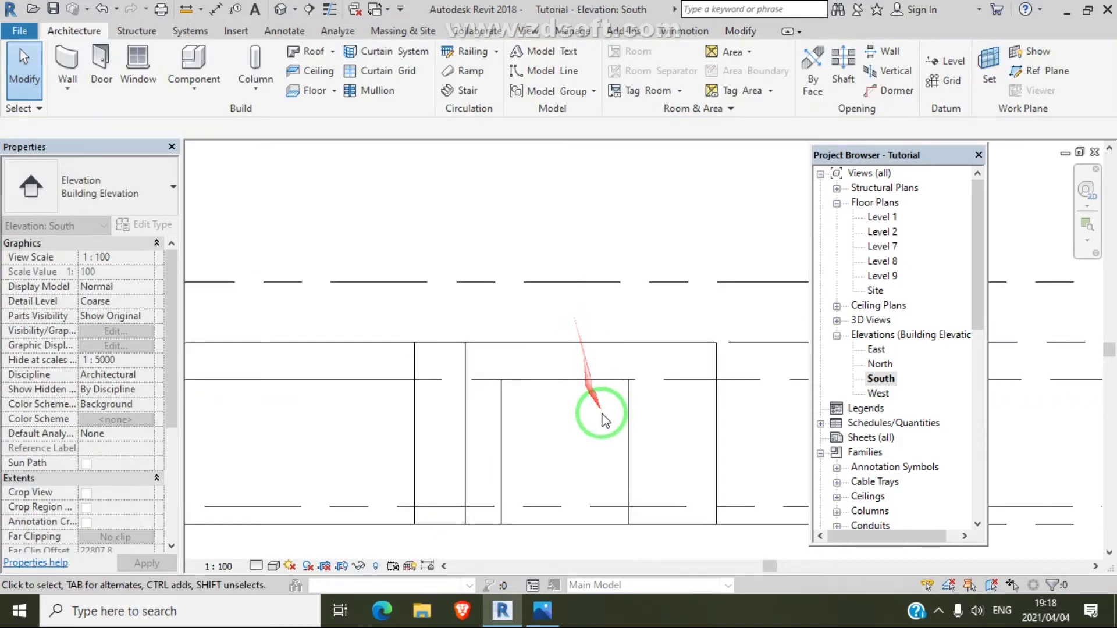
Raise the curtain wall's bottom edge to leave it about 1690 mm high, and check the opening in the 3D view
{"action": "left_click", "coordinate": [566, 524]}
{"action": "scroll", "coordinate": [661, 543], "scroll_direction": "down", "scroll_amount": 1}
{"action": "middle_click_drag", "start_coordinate": [661, 543], "coordinate": [688, 436]}
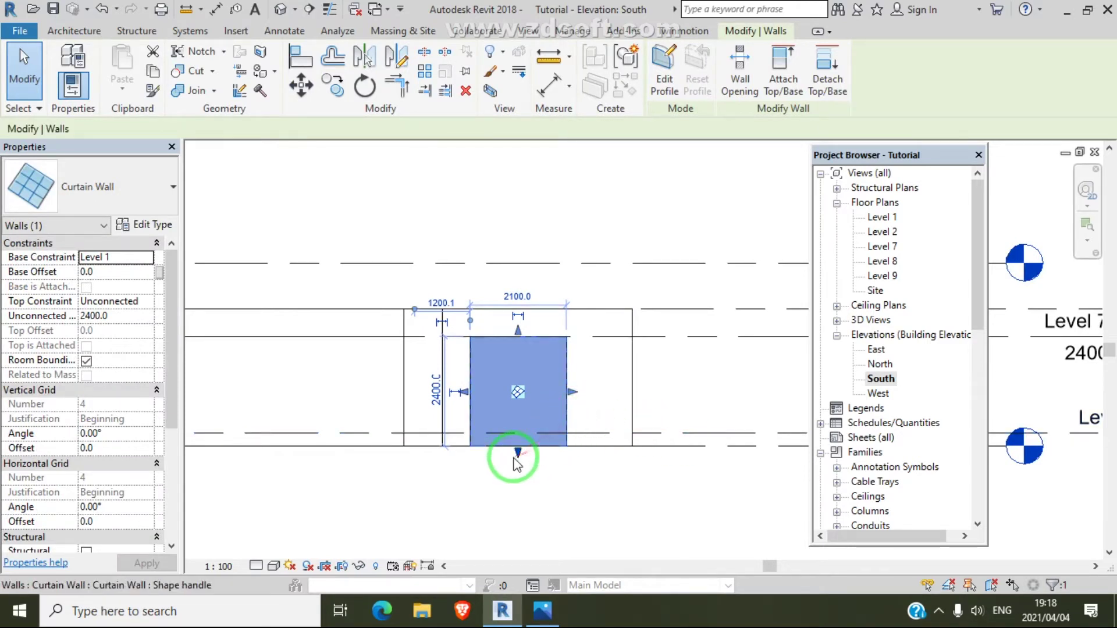
{"action": "left_click_drag", "start_coordinate": [518, 455], "coordinate": [516, 417]}
{"action": "left_click", "coordinate": [567, 424]}
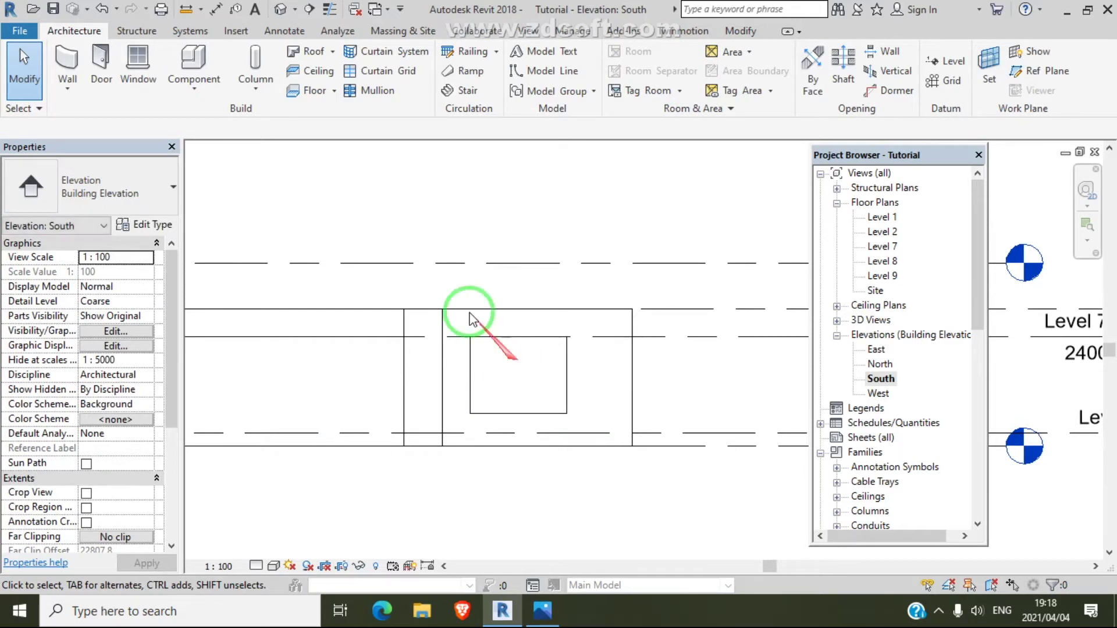
{"action": "left_click", "coordinate": [282, 10]}
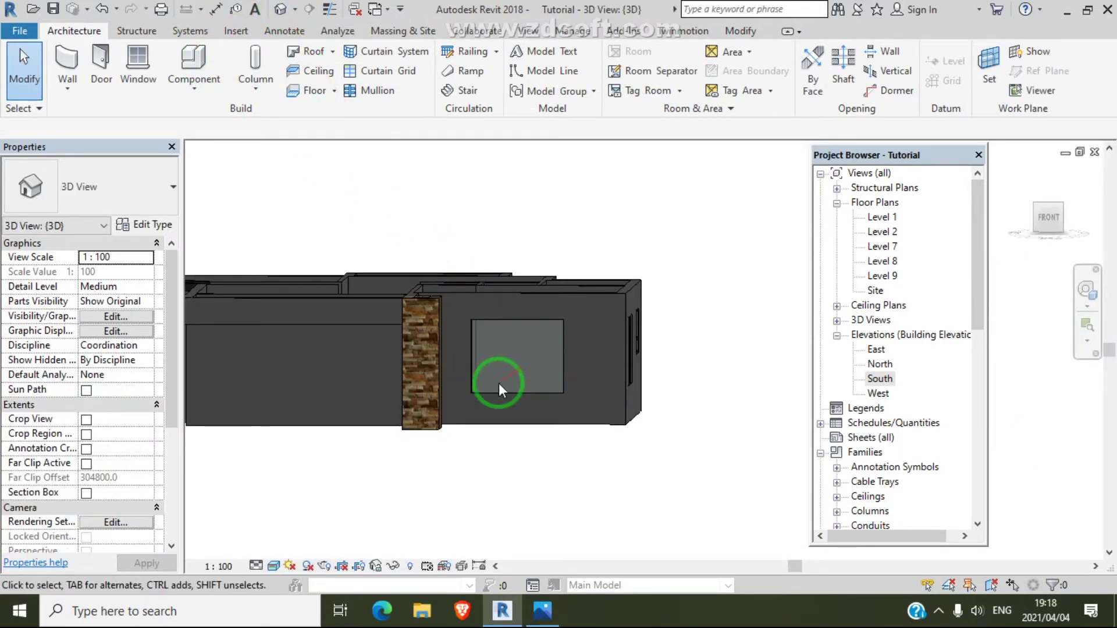
In the South elevation, divide the curtain wall into three 700 mm wide columns with two vertical curtain grid lines
{"action": "double_click", "coordinate": [880, 379]}
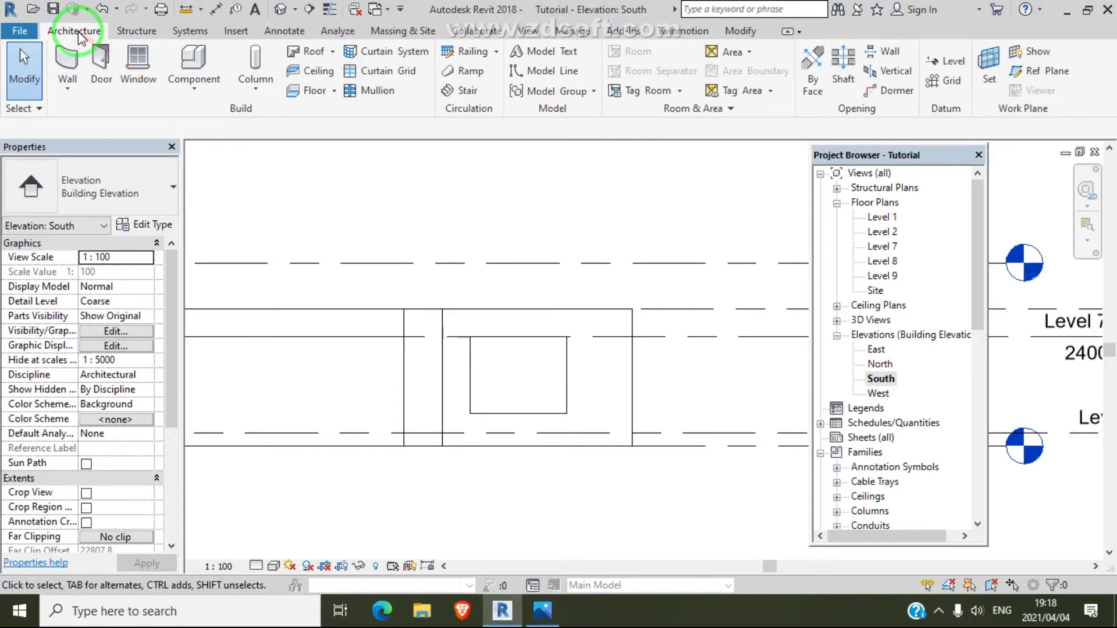
{"action": "left_click", "coordinate": [395, 76]}
{"action": "scroll", "coordinate": [500, 416], "scroll_direction": "up", "scroll_amount": 2}
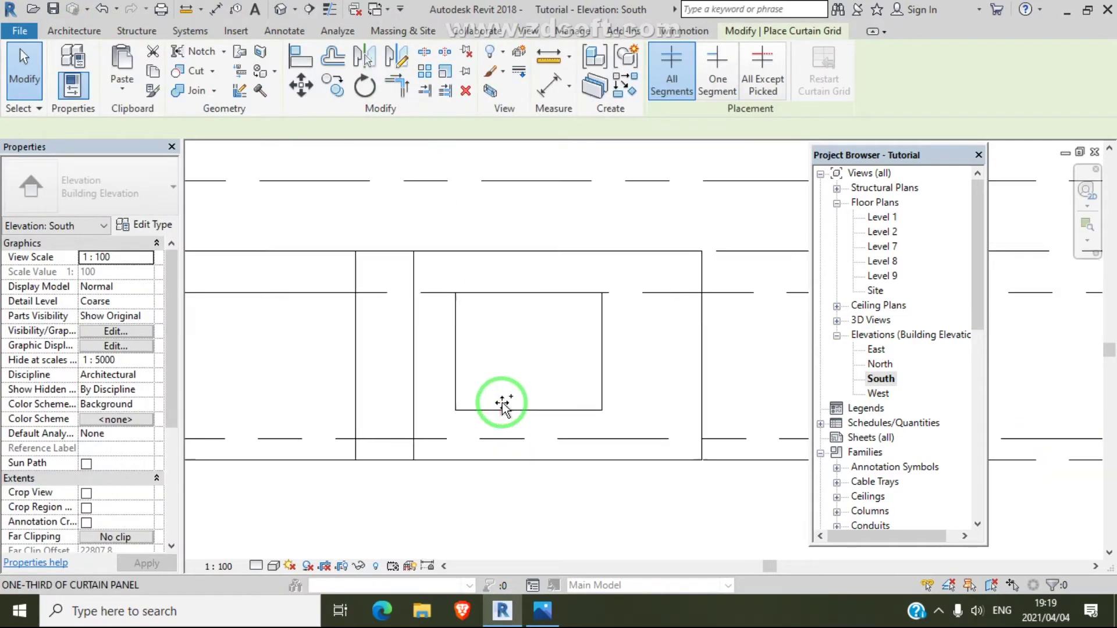
{"action": "left_click", "coordinate": [504, 409]}
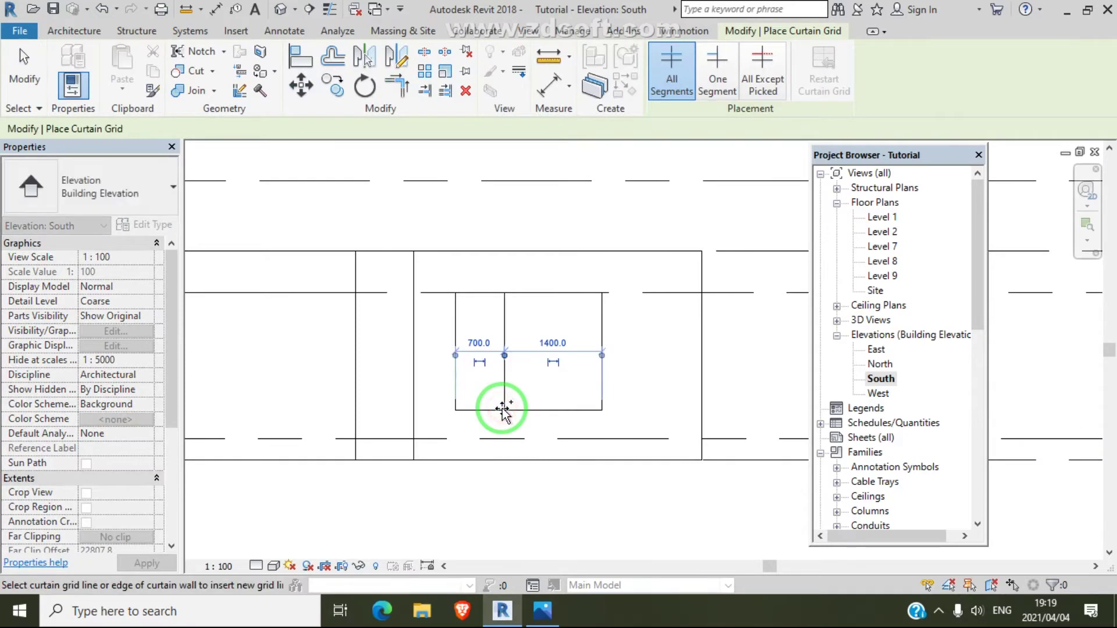
{"action": "left_click", "coordinate": [552, 407]}
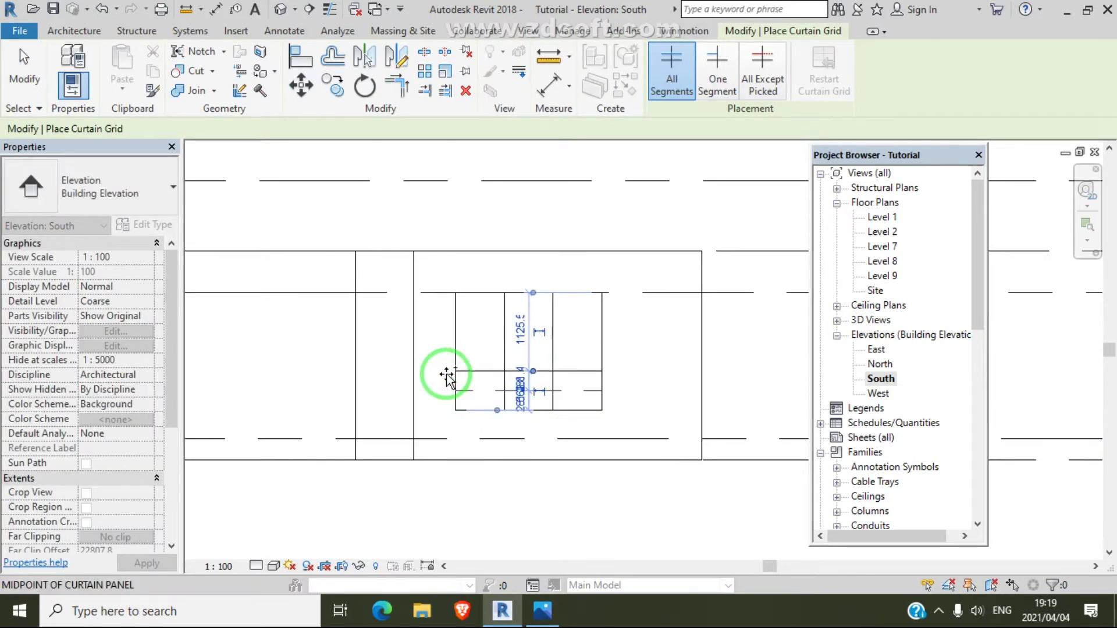
Undo the last horizontal grid line and place two new ones: one 400 mm above the bottom edge, the other midway between it and the top
{"action": "left_click", "coordinate": [102, 9]}
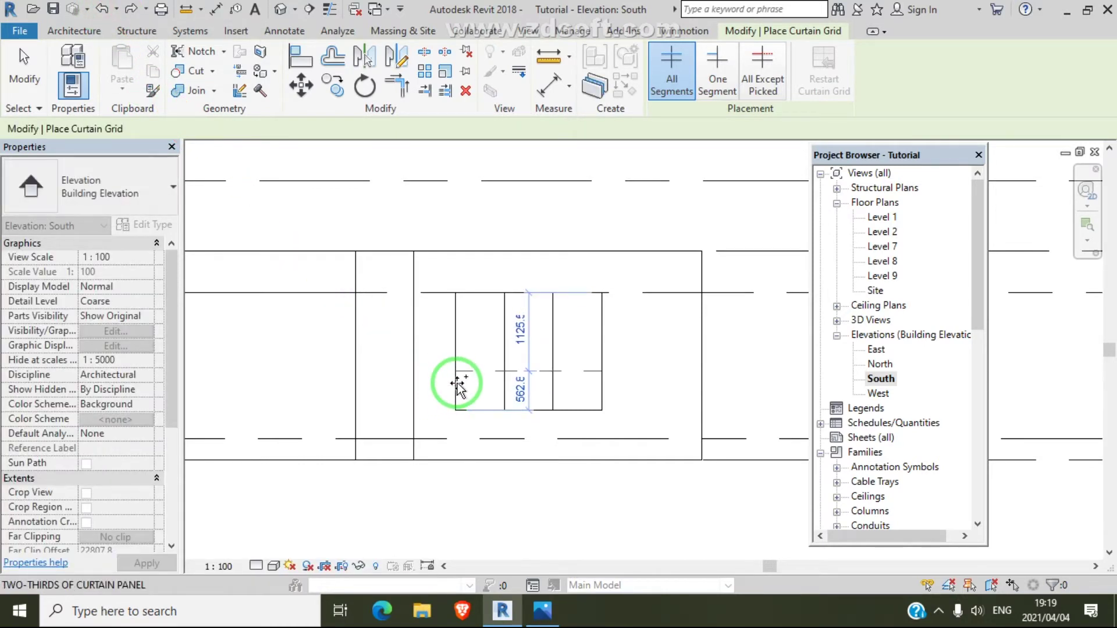
{"action": "scroll", "coordinate": [457, 384], "scroll_direction": "up", "scroll_amount": 2}
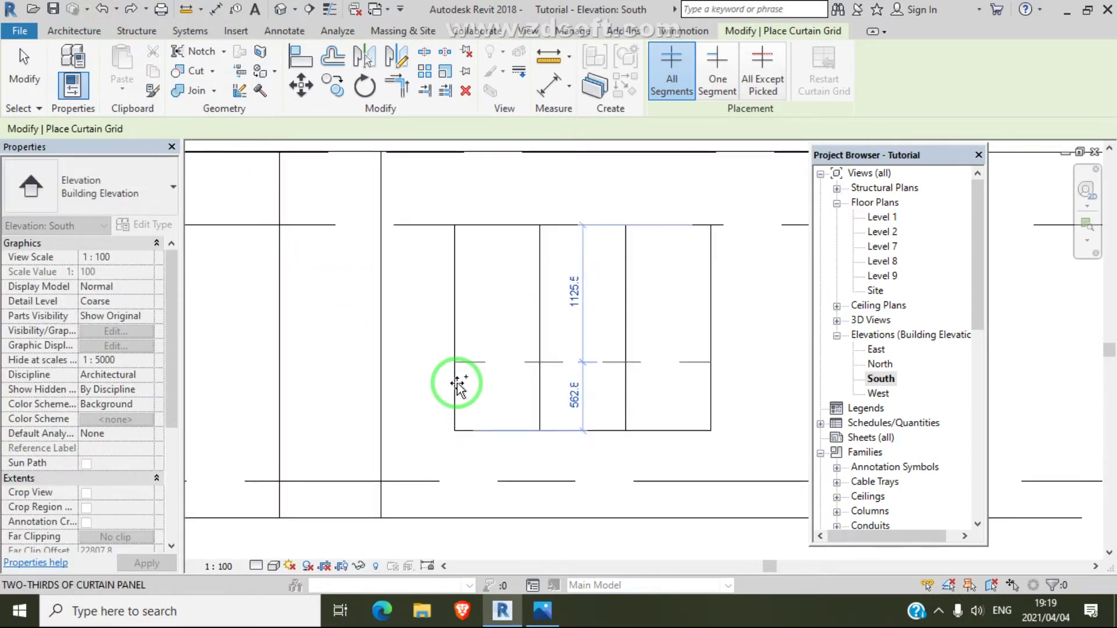
{"action": "left_click", "coordinate": [453, 304]}
{"action": "scroll", "coordinate": [452, 304], "scroll_direction": "down", "scroll_amount": 1}
{"action": "scroll", "coordinate": [430, 311], "scroll_direction": "down", "scroll_amount": 1}
{"action": "right_click_drag", "start_coordinate": [430, 312], "coordinate": [646, 309]}
{"action": "left_click", "coordinate": [663, 317]}
{"action": "right_click", "coordinate": [642, 324]}
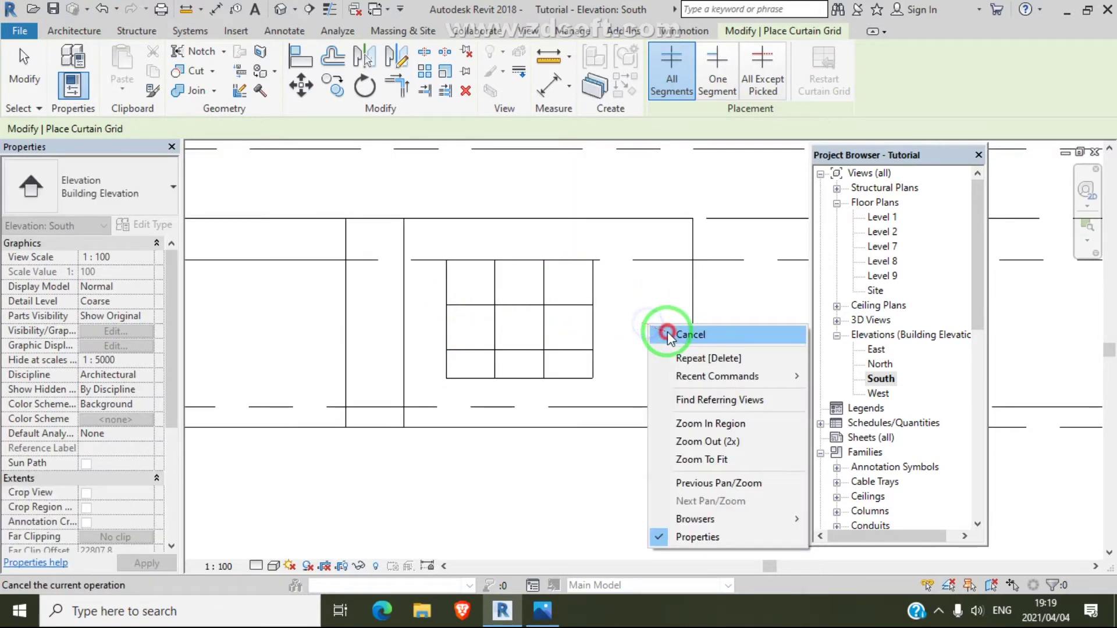
{"action": "left_click", "coordinate": [655, 326]}
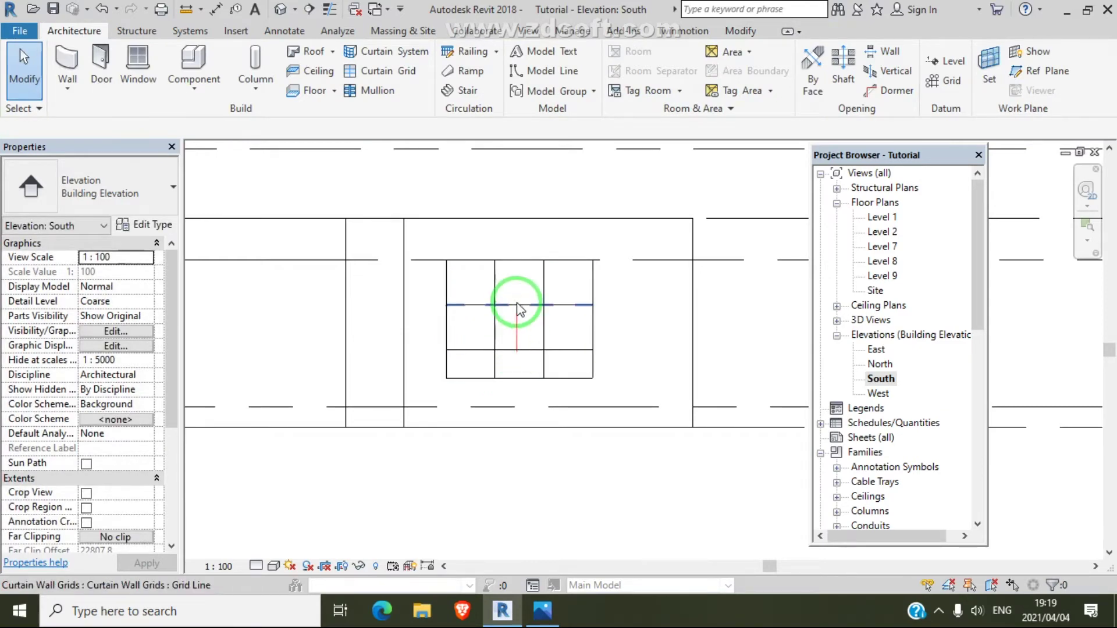
Remove the middle-column segment of the lower horizontal curtain grid line with Add/Remove Segments
{"action": "left_click", "coordinate": [522, 350]}
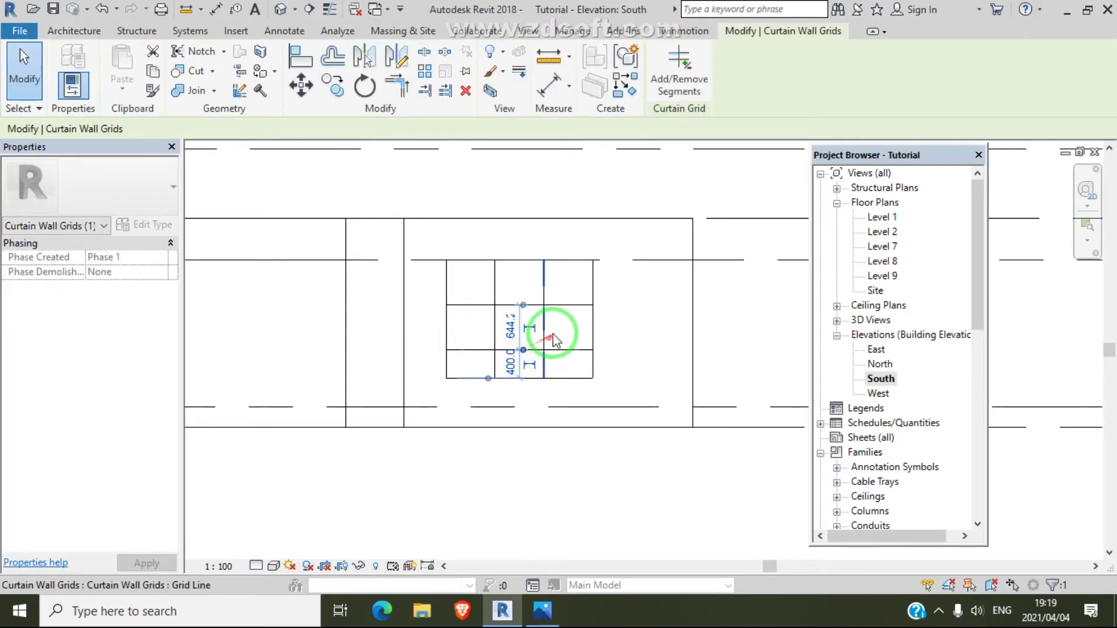
{"action": "left_click", "coordinate": [553, 341]}
{"action": "left_click", "coordinate": [511, 349]}
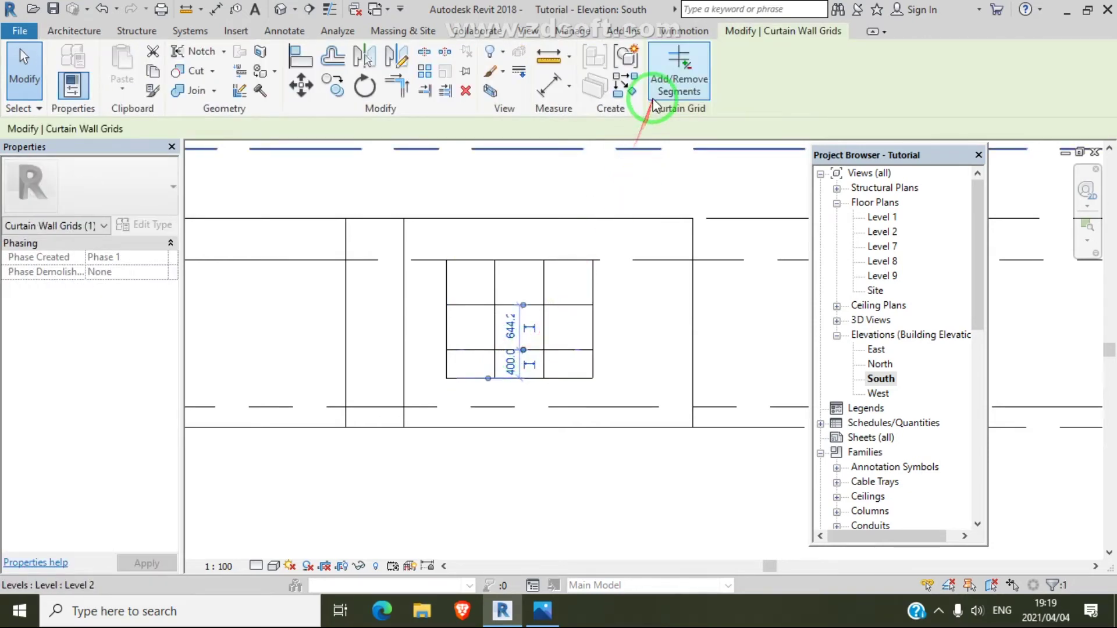
{"action": "left_click", "coordinate": [679, 88]}
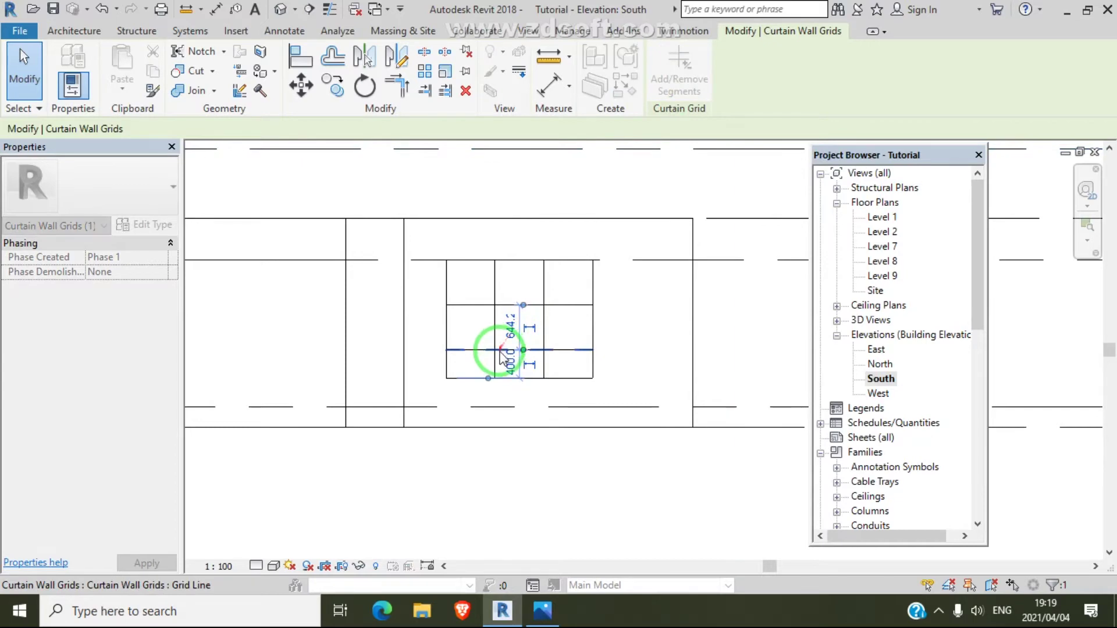
{"action": "left_click", "coordinate": [518, 351]}
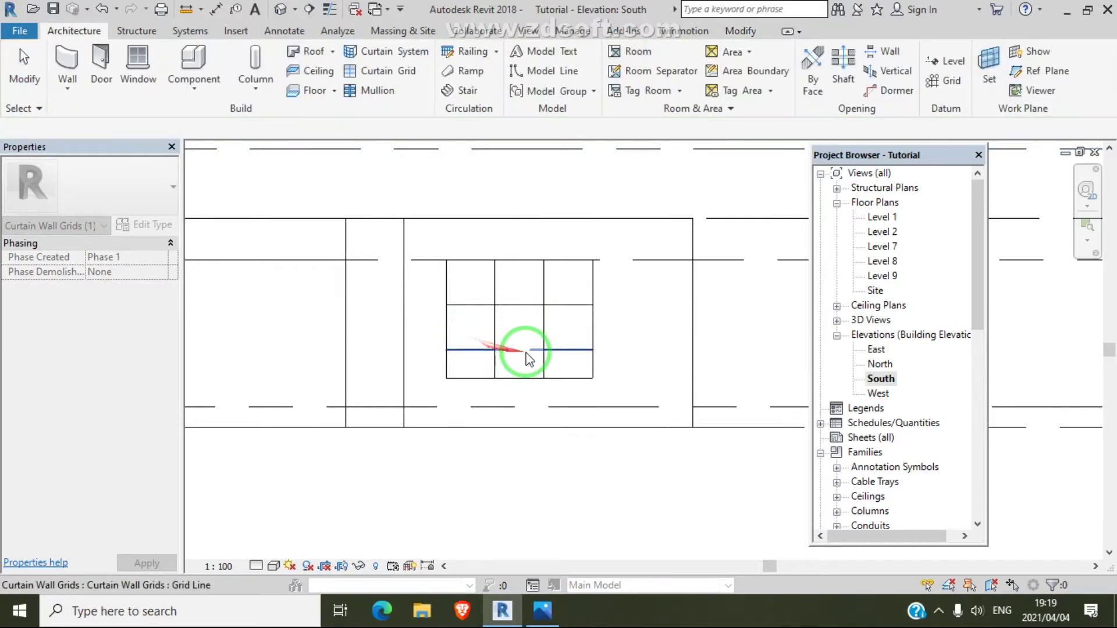
{"action": "left_click", "coordinate": [497, 363]}
Remove the middle-column segment of the upper horizontal grid line and compare the layout with the grey window frame reference photo
{"action": "left_click", "coordinate": [511, 306]}
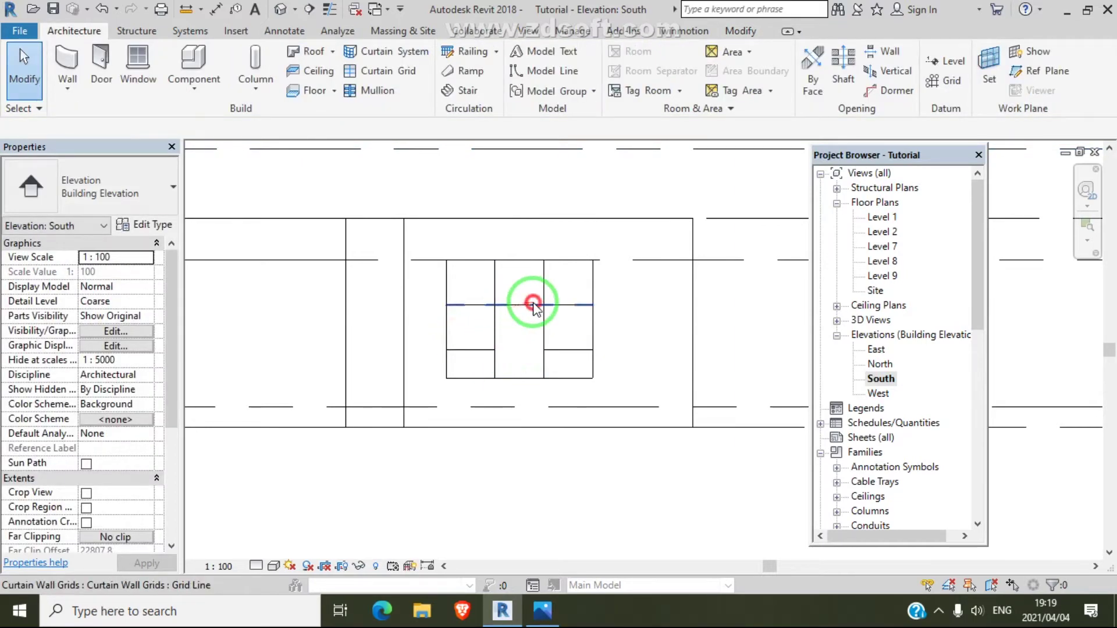
{"action": "left_click", "coordinate": [533, 302]}
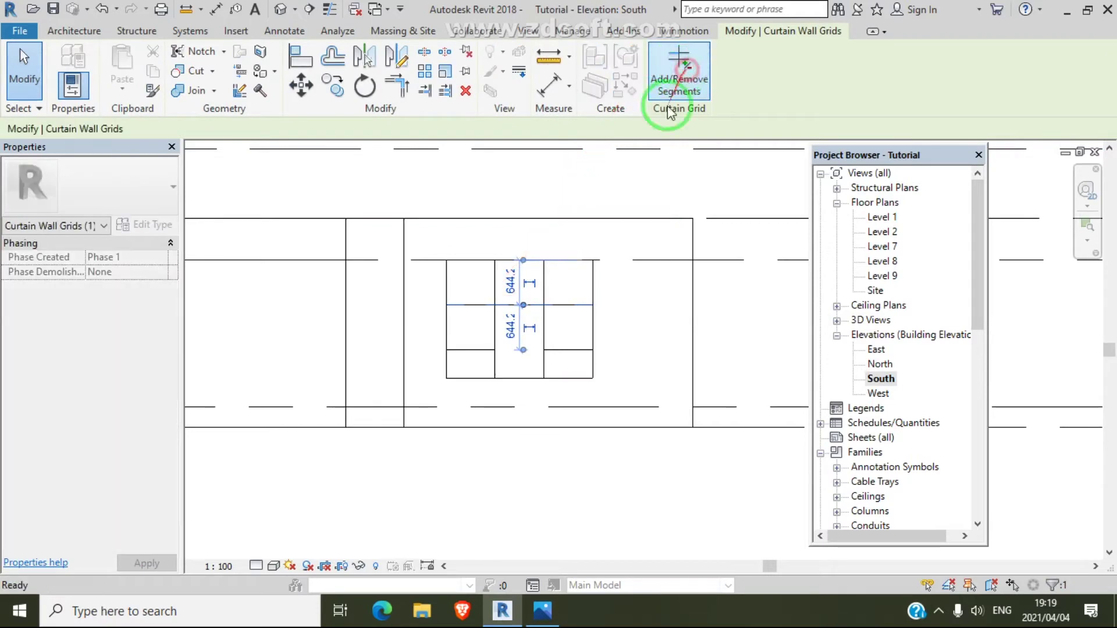
{"action": "left_click", "coordinate": [675, 88]}
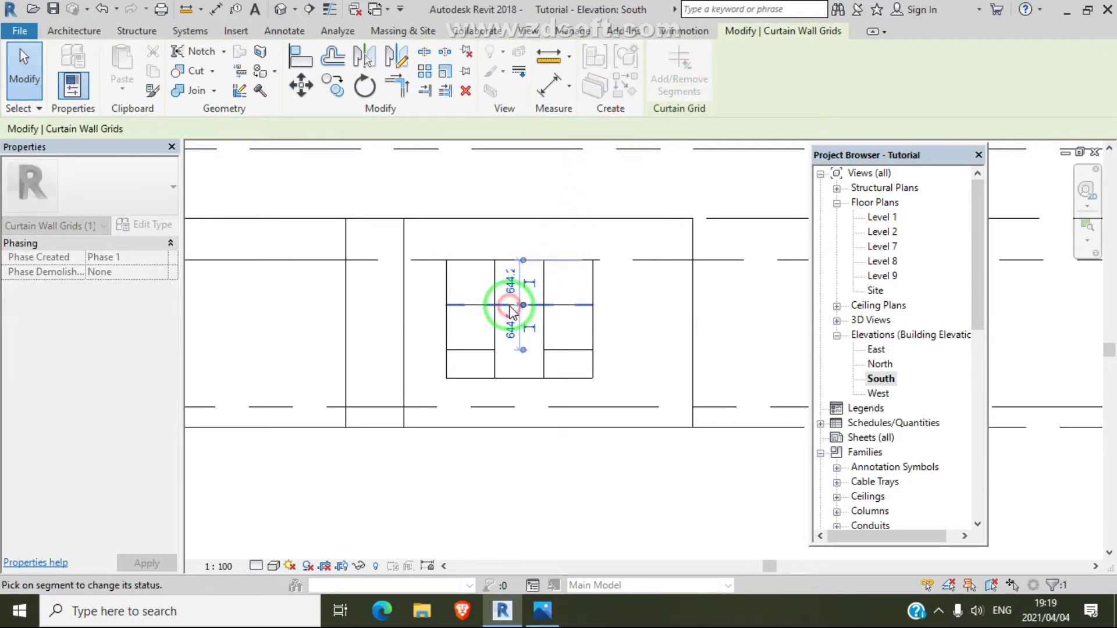
{"action": "key", "text": "Escape"}
{"action": "key", "text": "Escape"}
{"action": "scroll", "coordinate": [501, 338], "scroll_direction": "down", "scroll_amount": 1}
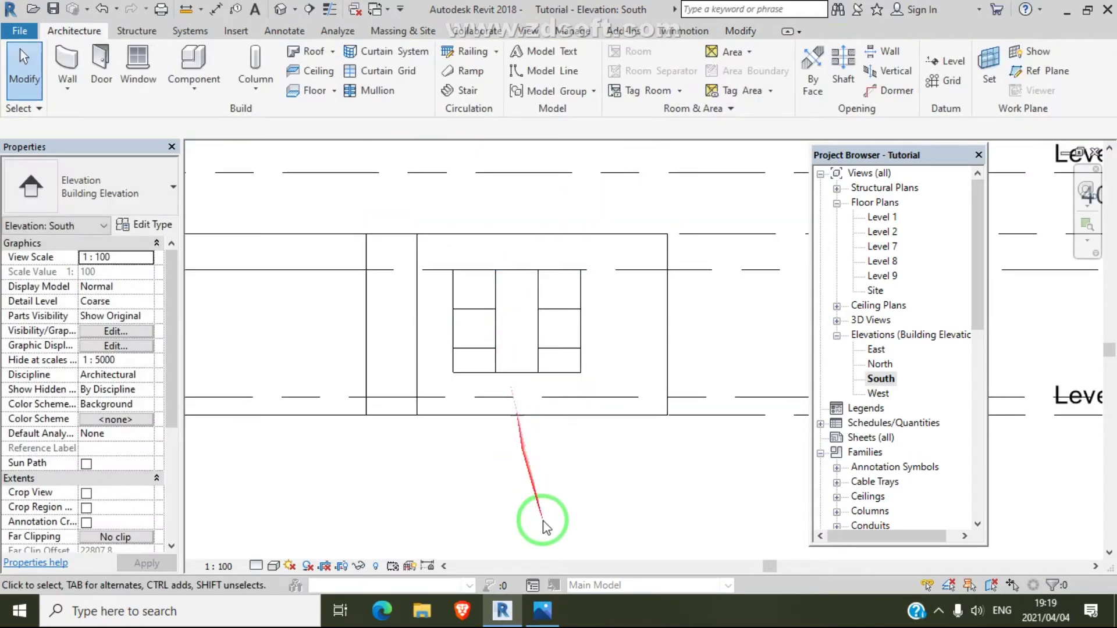
{"action": "left_click", "coordinate": [543, 611]}
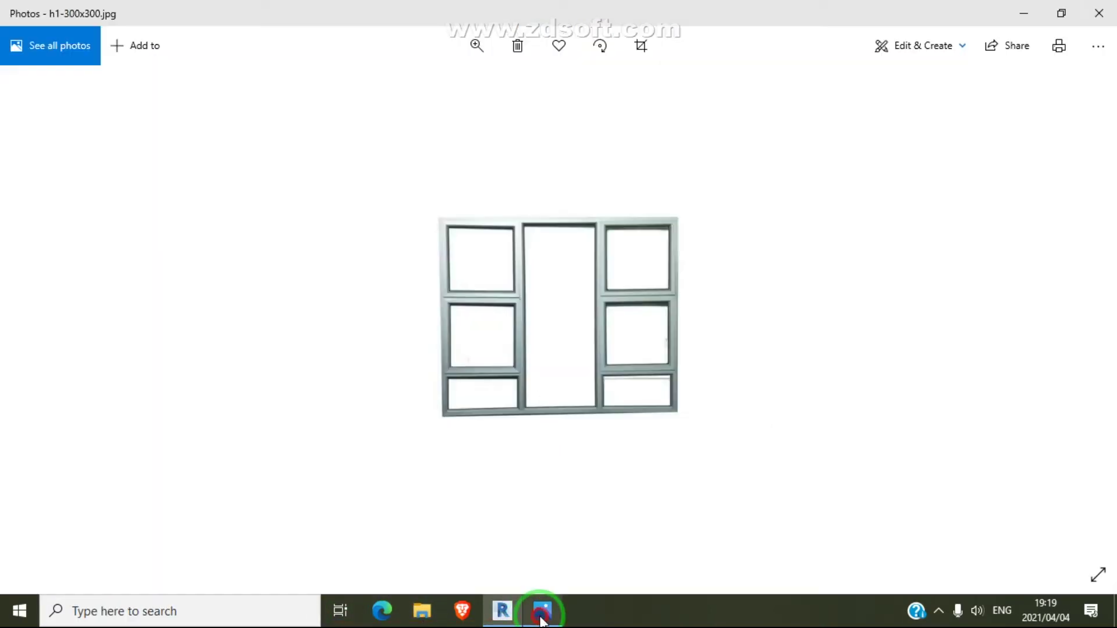
{"action": "left_click", "coordinate": [499, 611]}
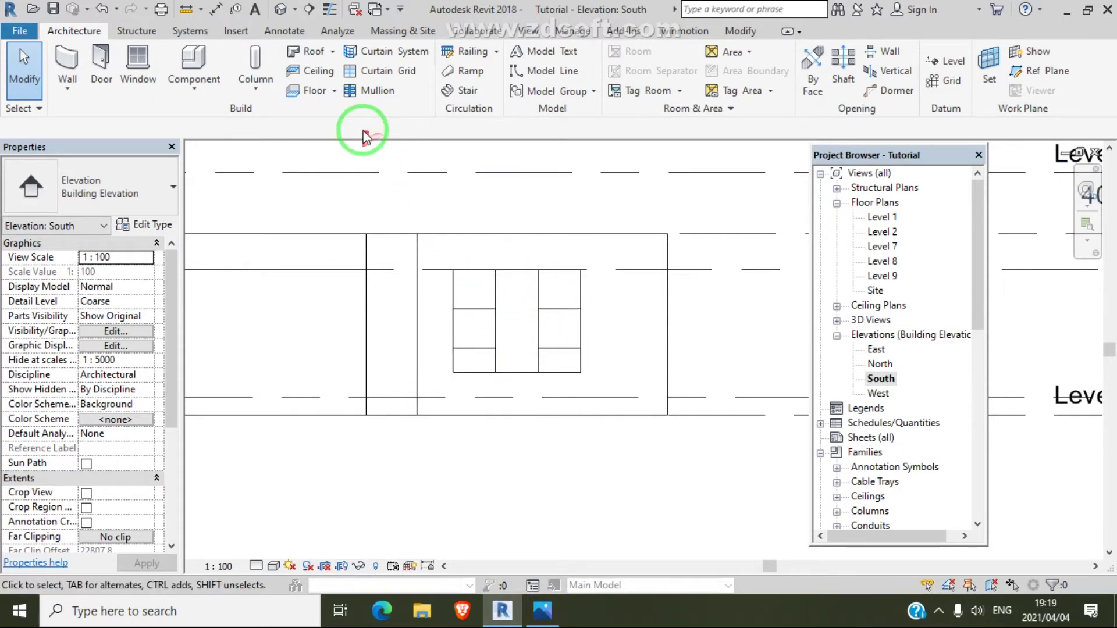
Place 50 x 150mm rectangular mullions along the lower horizontal grid line of the curtain wall
{"action": "left_click", "coordinate": [372, 91]}
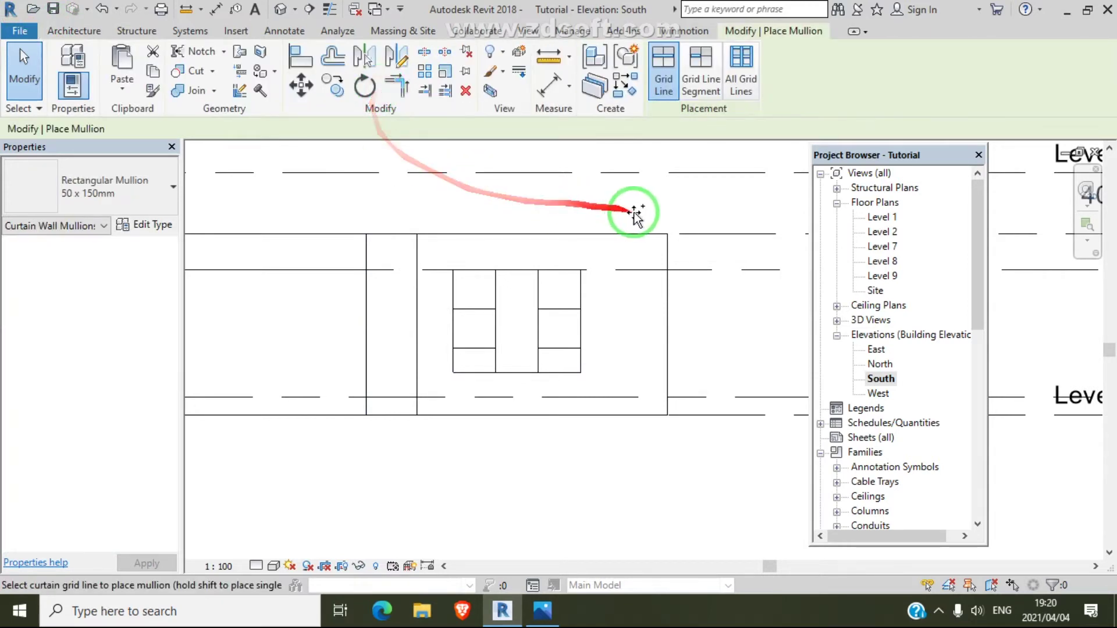
{"action": "scroll", "coordinate": [476, 355], "scroll_direction": "up", "scroll_amount": 1}
{"action": "scroll", "coordinate": [476, 355], "scroll_direction": "up", "scroll_amount": 1}
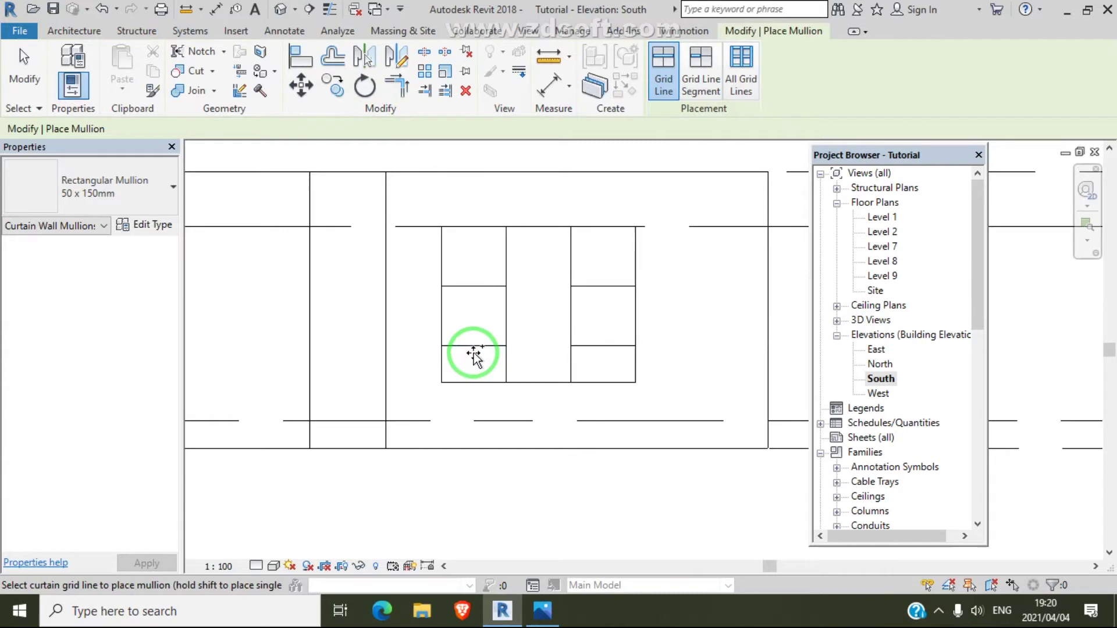
{"action": "left_click", "coordinate": [472, 348]}
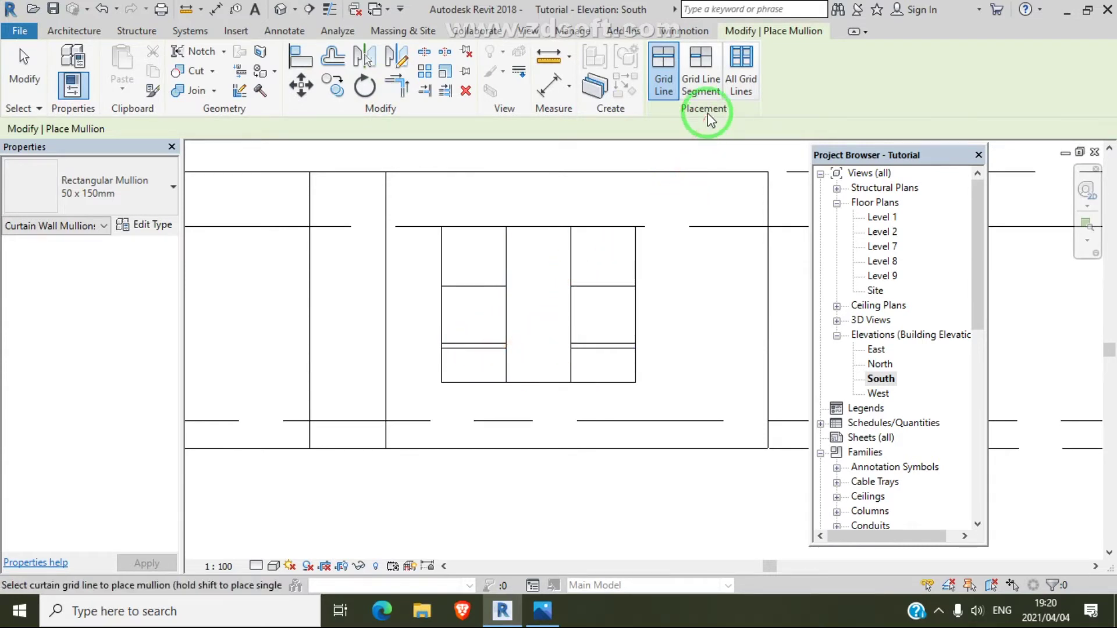
Add 50 x 150mm rectangular mullions to all remaining grid lines and outer edges of the window using All Grid Lines placement
{"action": "left_click", "coordinate": [743, 93]}
{"action": "left_click", "coordinate": [575, 289]}
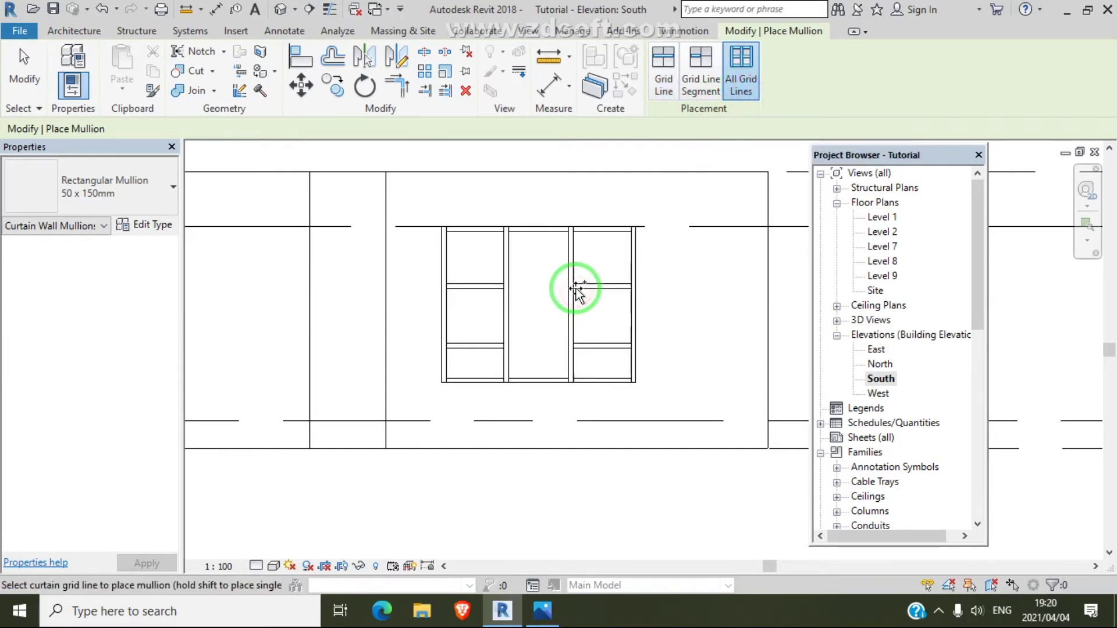
{"action": "scroll", "coordinate": [507, 322], "scroll_direction": "down", "scroll_amount": 2}
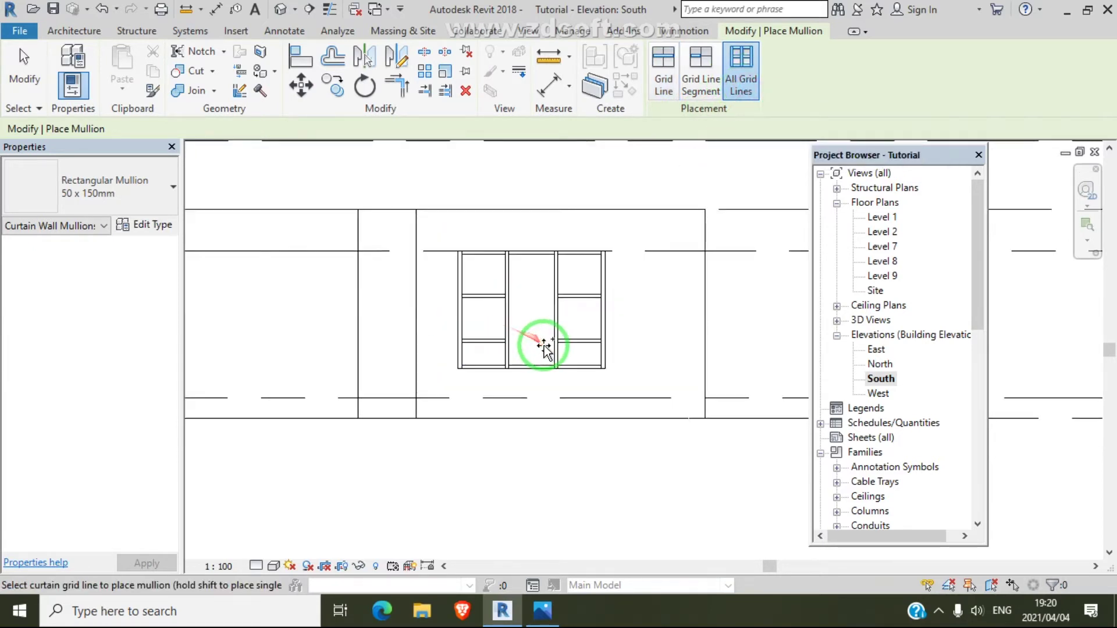
{"action": "right_click", "coordinate": [663, 285]}
{"action": "left_click", "coordinate": [676, 294]}
{"action": "right_click", "coordinate": [664, 287]}
{"action": "left_click", "coordinate": [673, 295]}
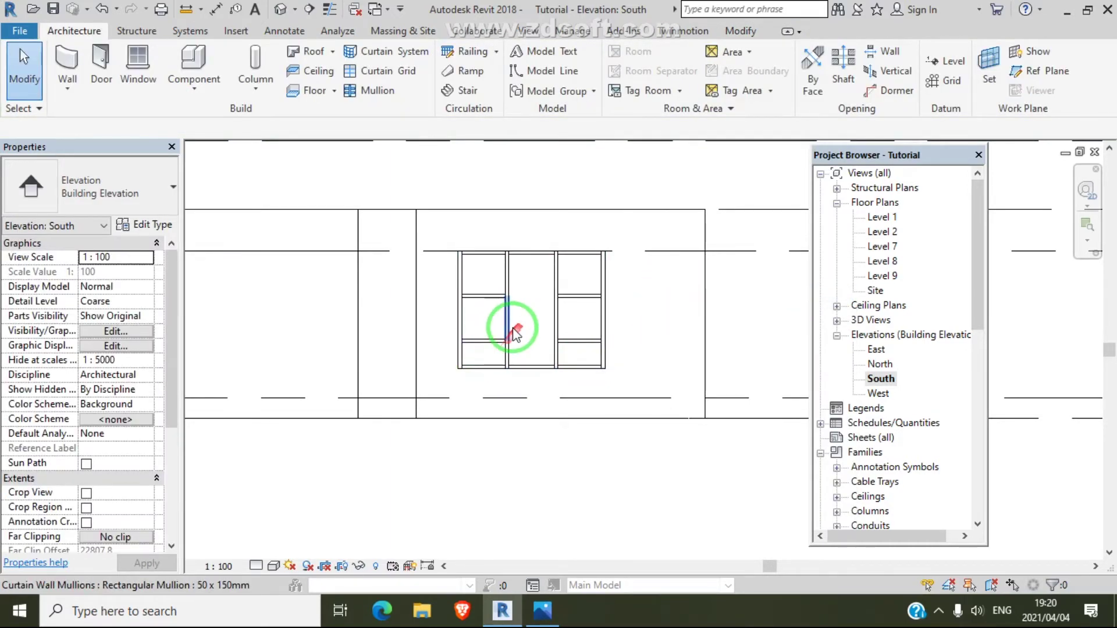
Examine the material and dimensions of the 50 x 150mm rectangular mullion type and compare its finish with the window reference photo
{"action": "scroll", "coordinate": [470, 356], "scroll_direction": "up", "scroll_amount": 2}
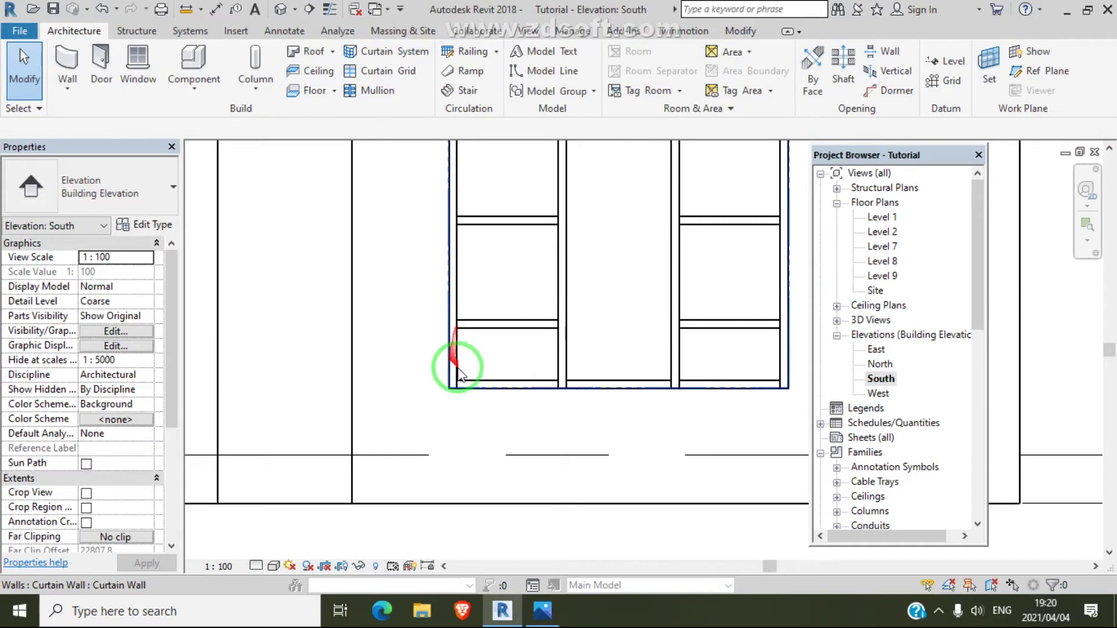
{"action": "scroll", "coordinate": [462, 364], "scroll_direction": "up", "scroll_amount": 1}
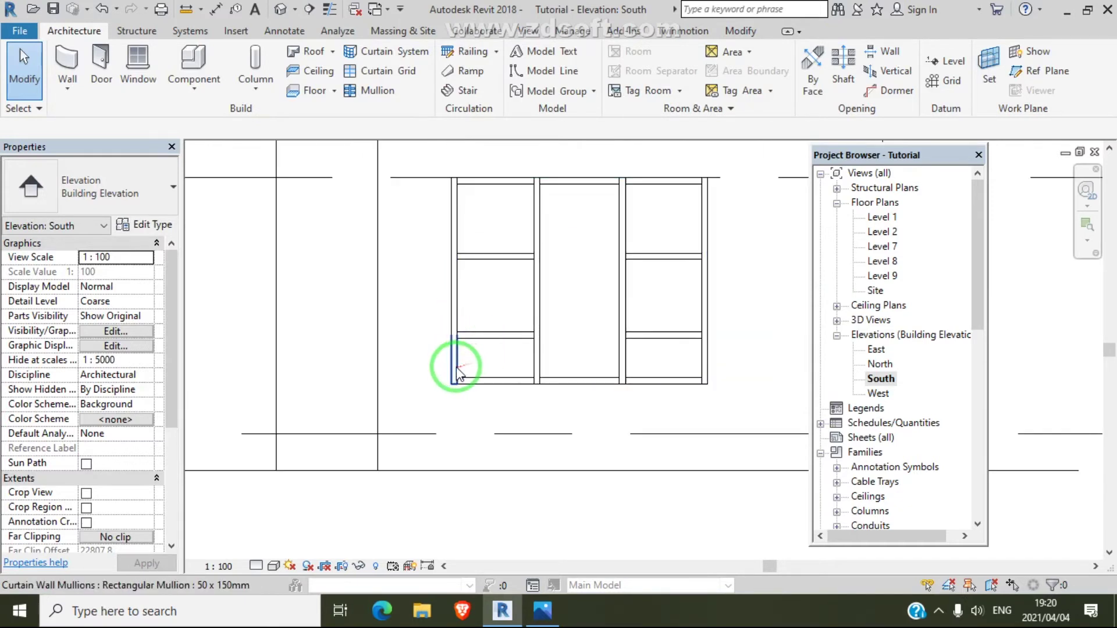
{"action": "left_click", "coordinate": [503, 336]}
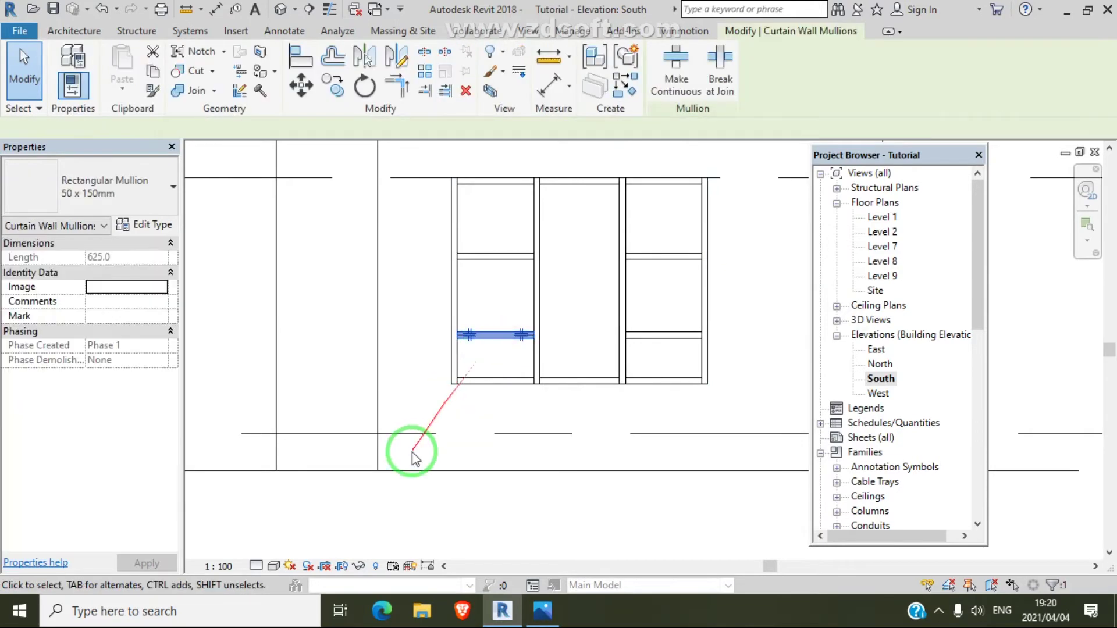
{"action": "left_click", "coordinate": [149, 227]}
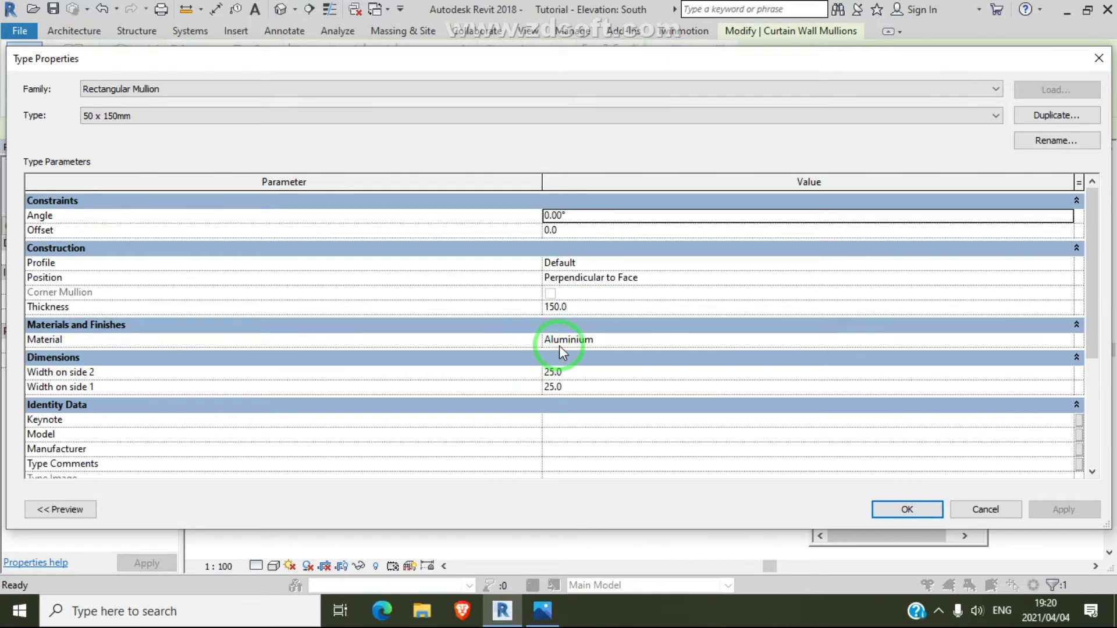
{"action": "left_click", "coordinate": [544, 611]}
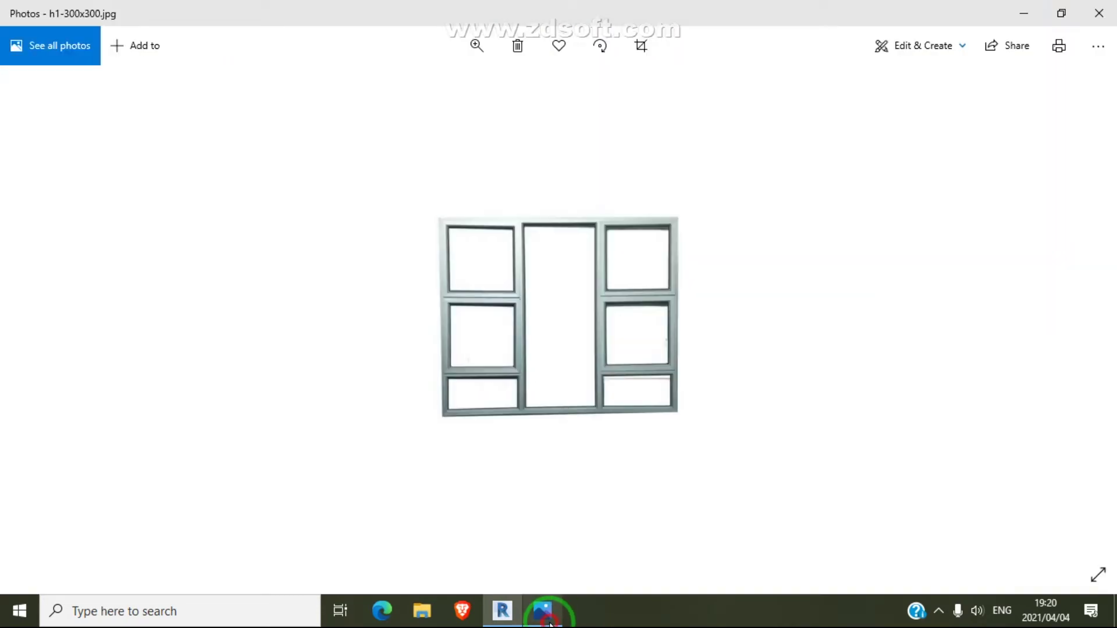
{"action": "left_click", "coordinate": [1081, 318]}
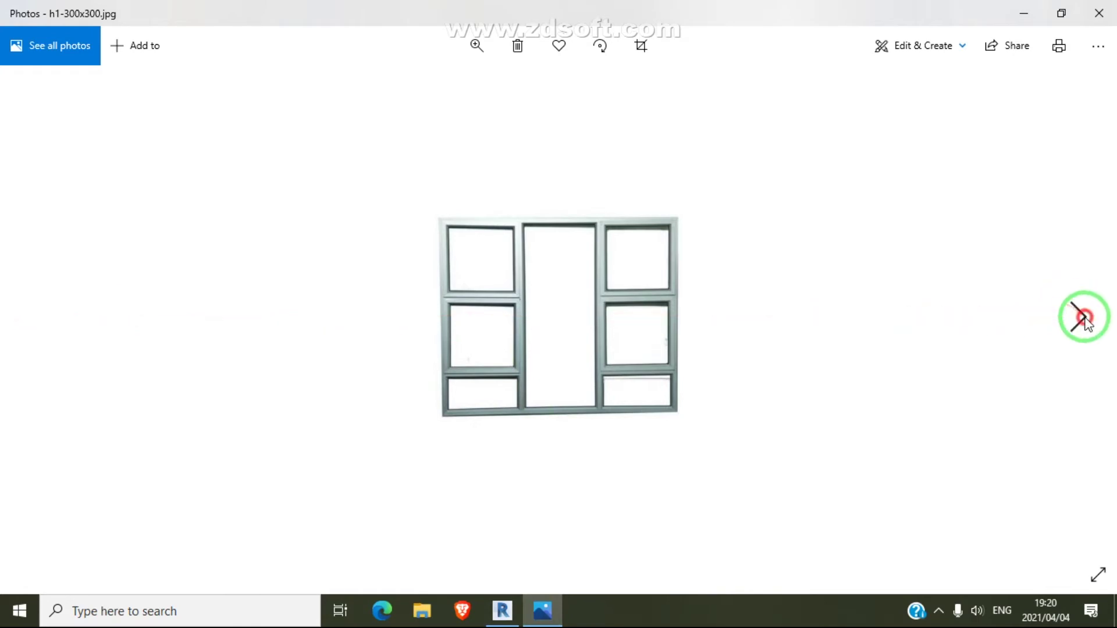
{"action": "left_click", "coordinate": [503, 611]}
{"action": "left_click", "coordinate": [613, 339]}
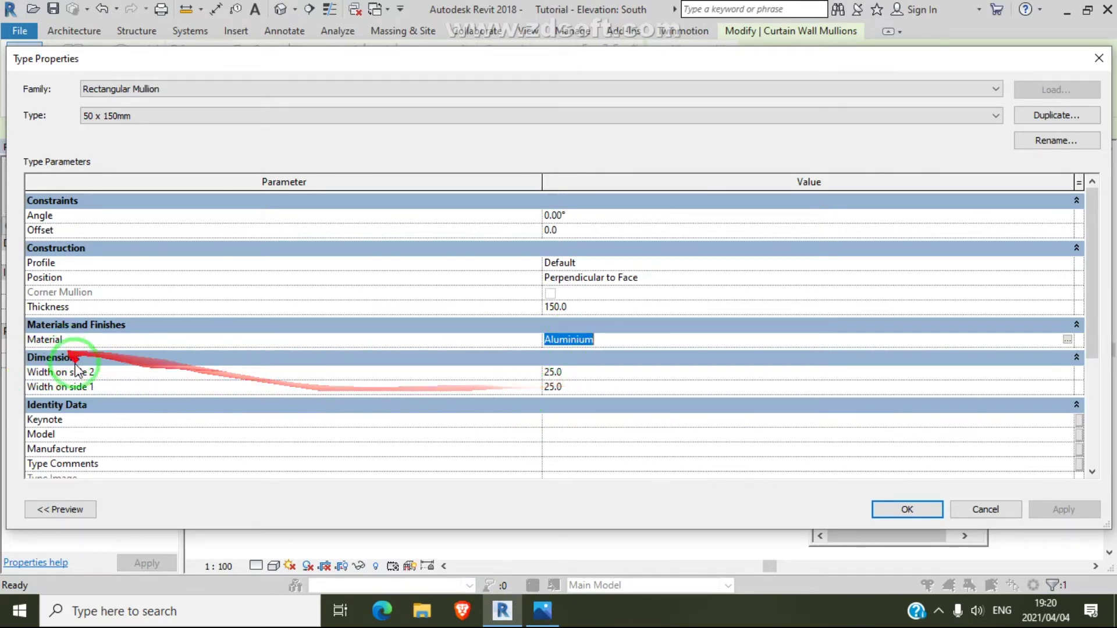
{"action": "left_click", "coordinate": [893, 511]}
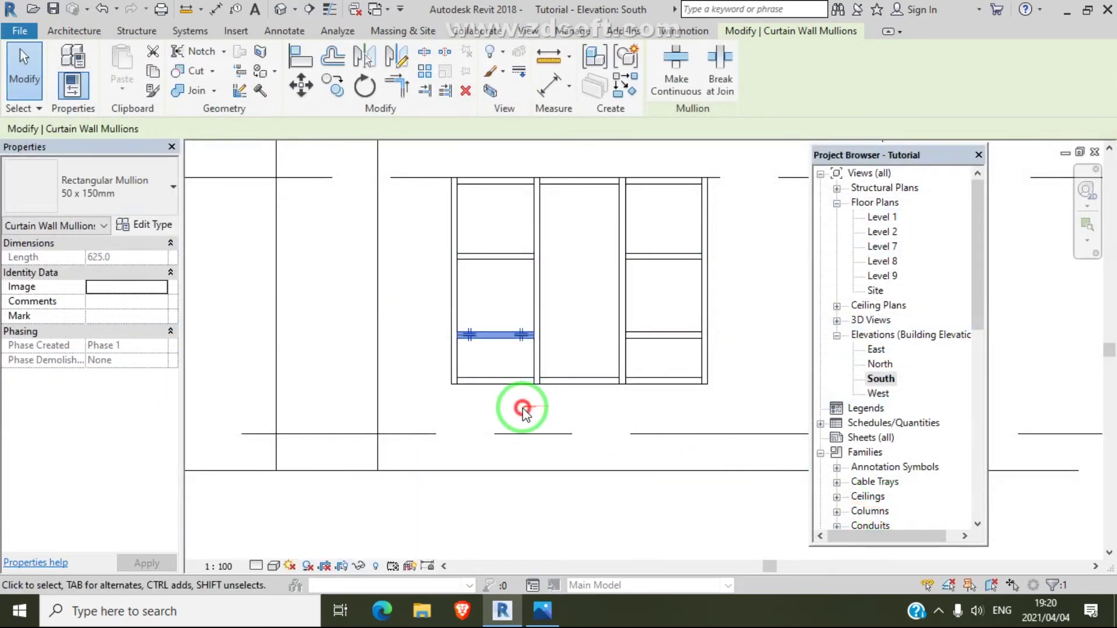
{"action": "left_click", "coordinate": [525, 412]}
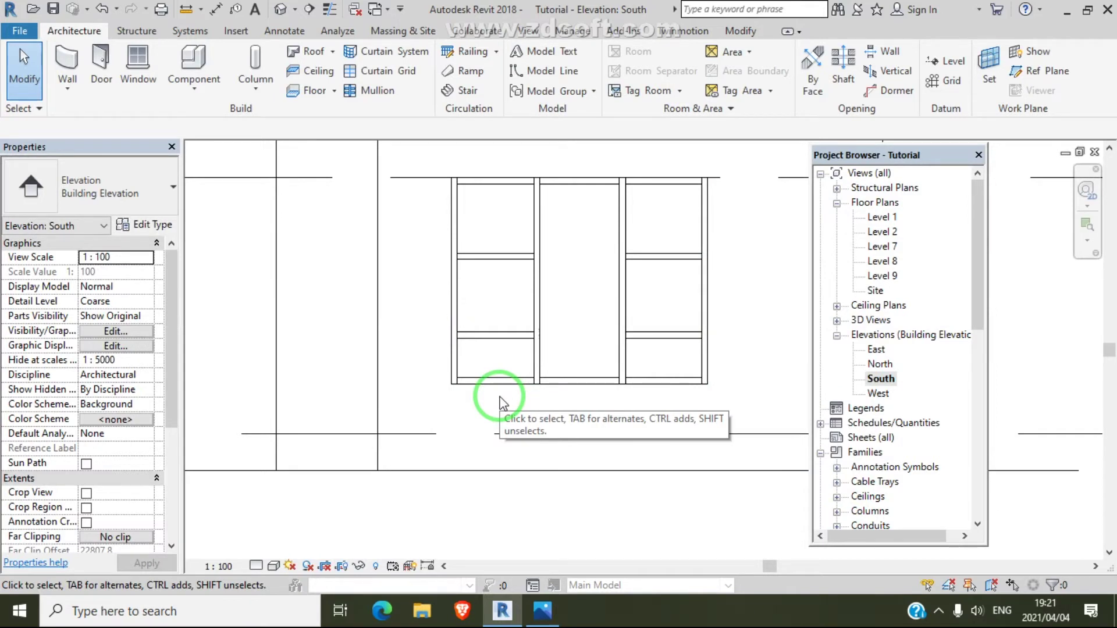
Inspect the finished master bedroom window in the default 3D view, checking its frame divisions and its fit in the front facade
{"action": "scroll", "coordinate": [587, 376], "scroll_direction": "down", "scroll_amount": 1}
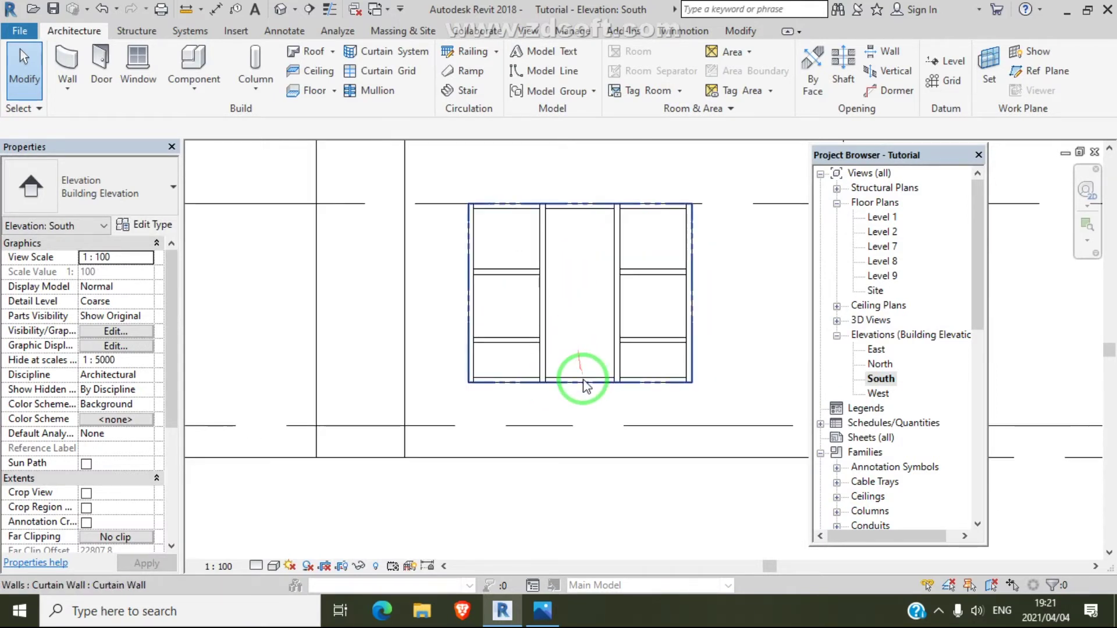
{"action": "scroll", "coordinate": [412, 346], "scroll_direction": "down", "scroll_amount": 3}
{"action": "scroll", "coordinate": [351, 354], "scroll_direction": "down", "scroll_amount": 1}
{"action": "middle_click_drag", "start_coordinate": [355, 355], "coordinate": [476, 357]}
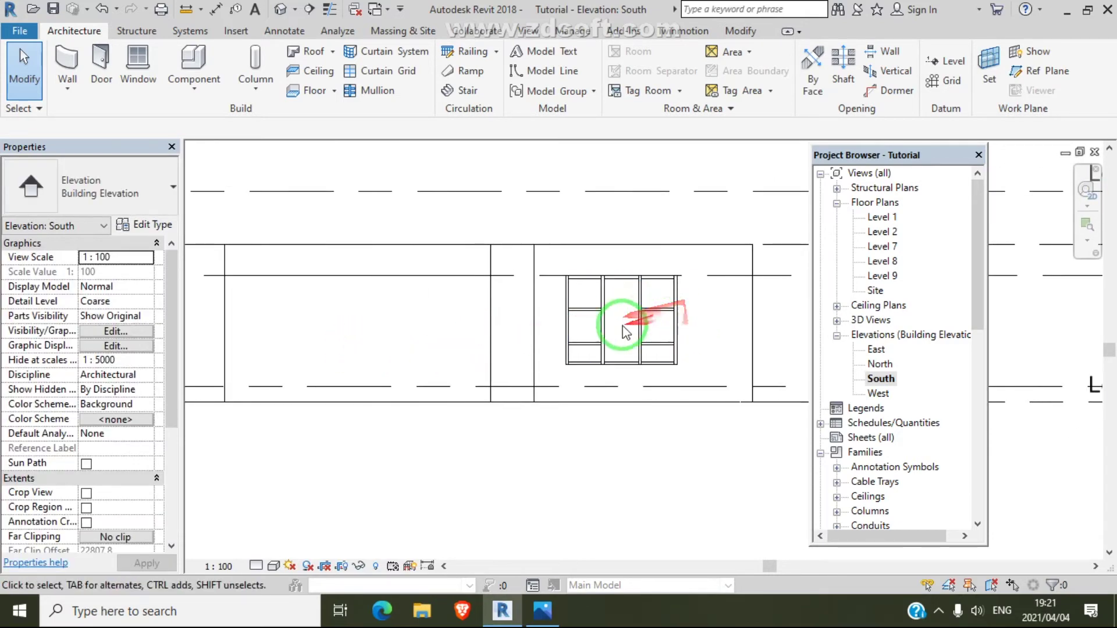
{"action": "left_click", "coordinate": [283, 10]}
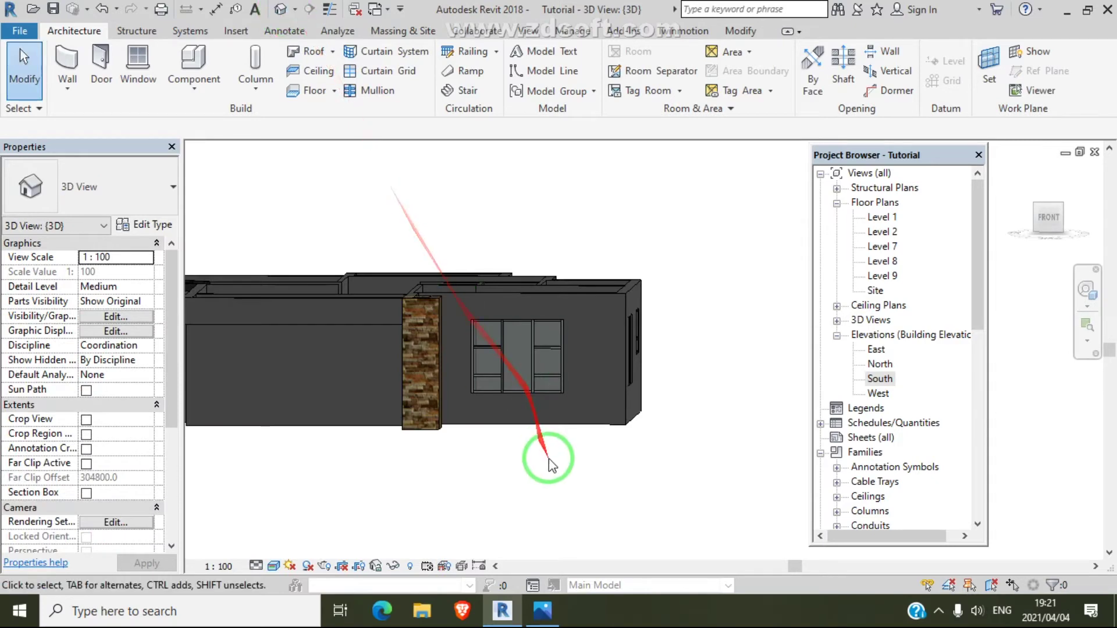
{"action": "scroll", "coordinate": [511, 387], "scroll_direction": "up", "scroll_amount": 3}
{"action": "middle_click_drag", "start_coordinate": [511, 386], "coordinate": [500, 462]}
{"action": "scroll", "coordinate": [505, 404], "scroll_direction": "up", "scroll_amount": 2}
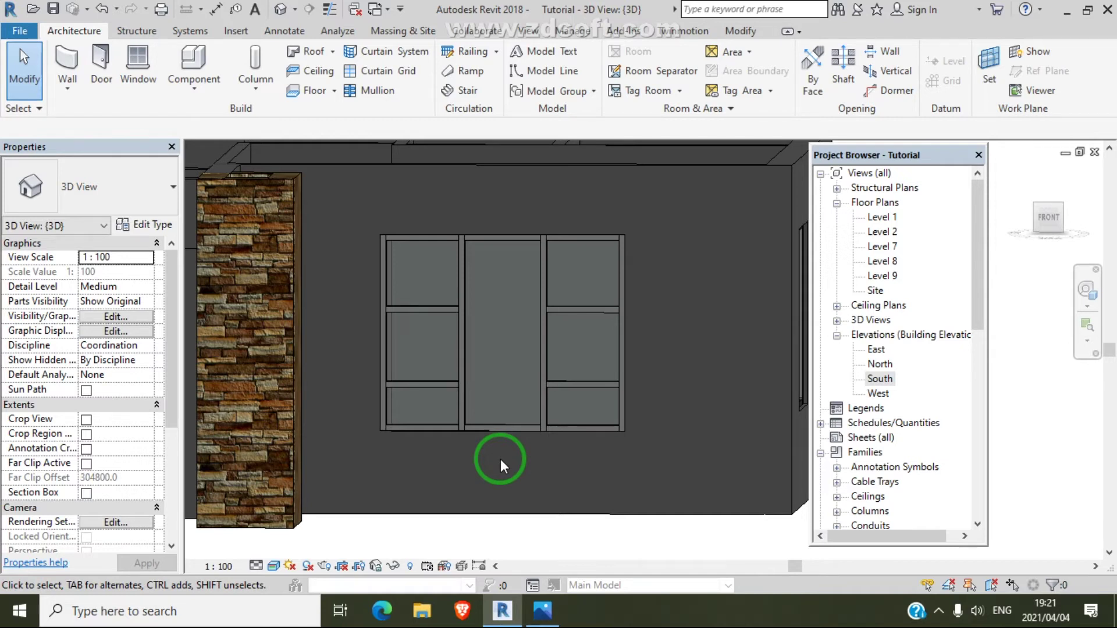
{"action": "middle_click_drag", "start_coordinate": [500, 459], "coordinate": [592, 414], "text": "shift"}
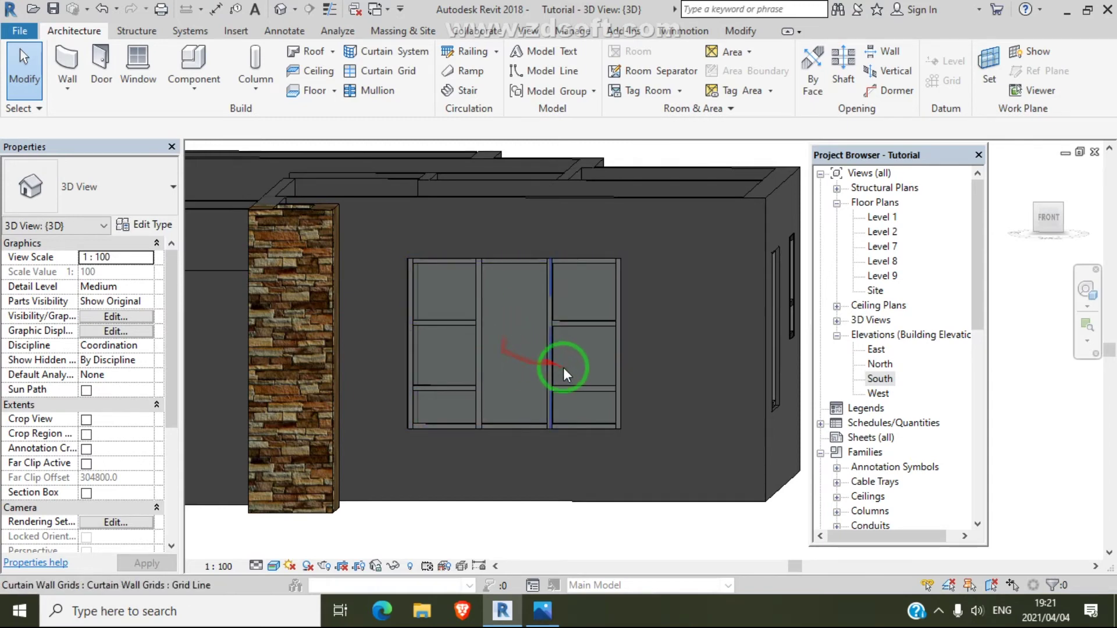
{"action": "scroll", "coordinate": [563, 368], "scroll_direction": "down", "scroll_amount": 5}
{"action": "scroll", "coordinate": [547, 409], "scroll_direction": "up", "scroll_amount": 3}
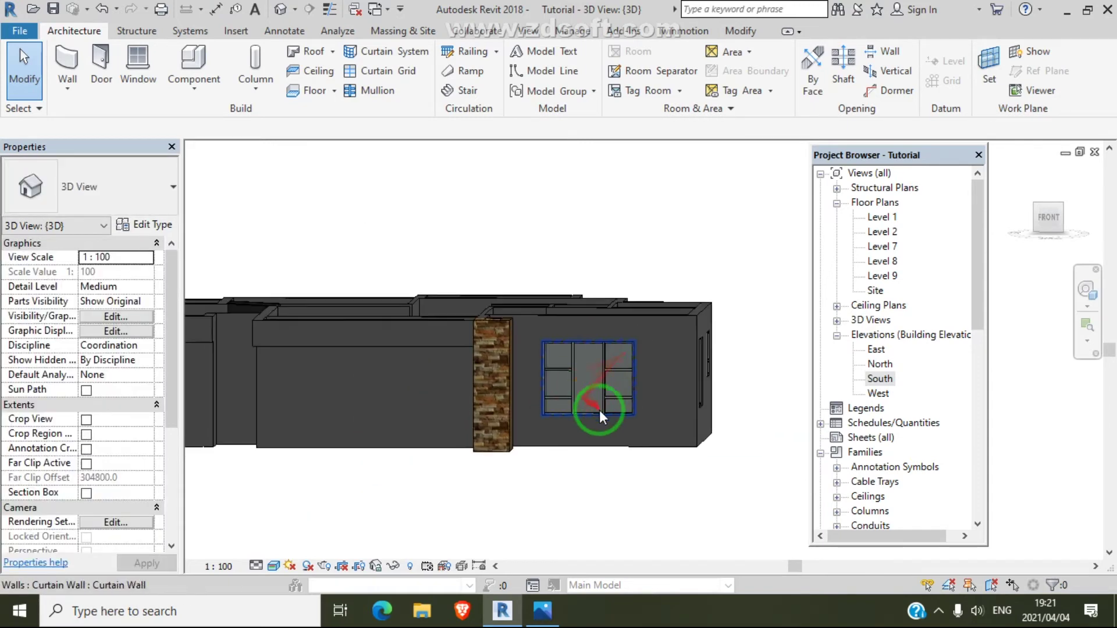
{"action": "scroll", "coordinate": [664, 423], "scroll_direction": "down", "scroll_amount": 3}
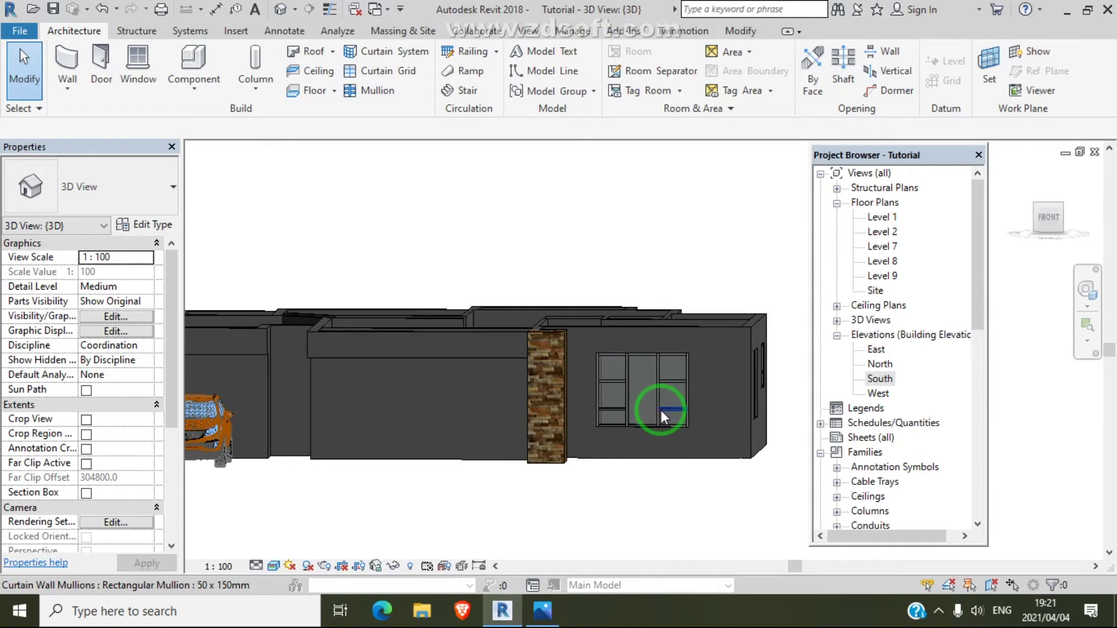
{"action": "scroll", "coordinate": [649, 433], "scroll_direction": "up", "scroll_amount": 4}
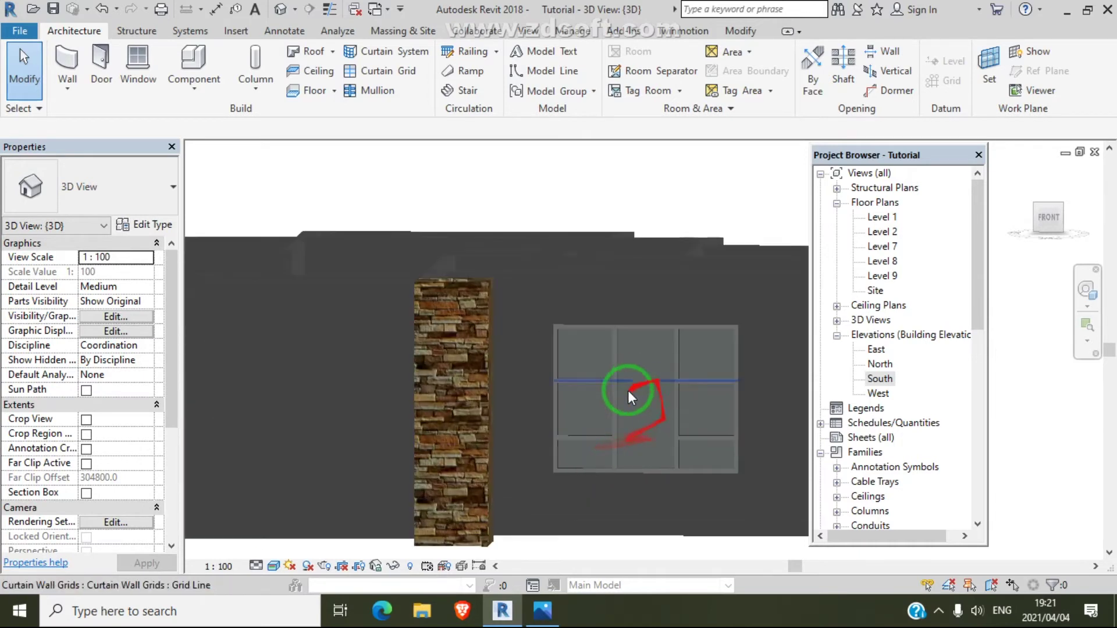
{"action": "scroll", "coordinate": [651, 394], "scroll_direction": "down", "scroll_amount": 5}
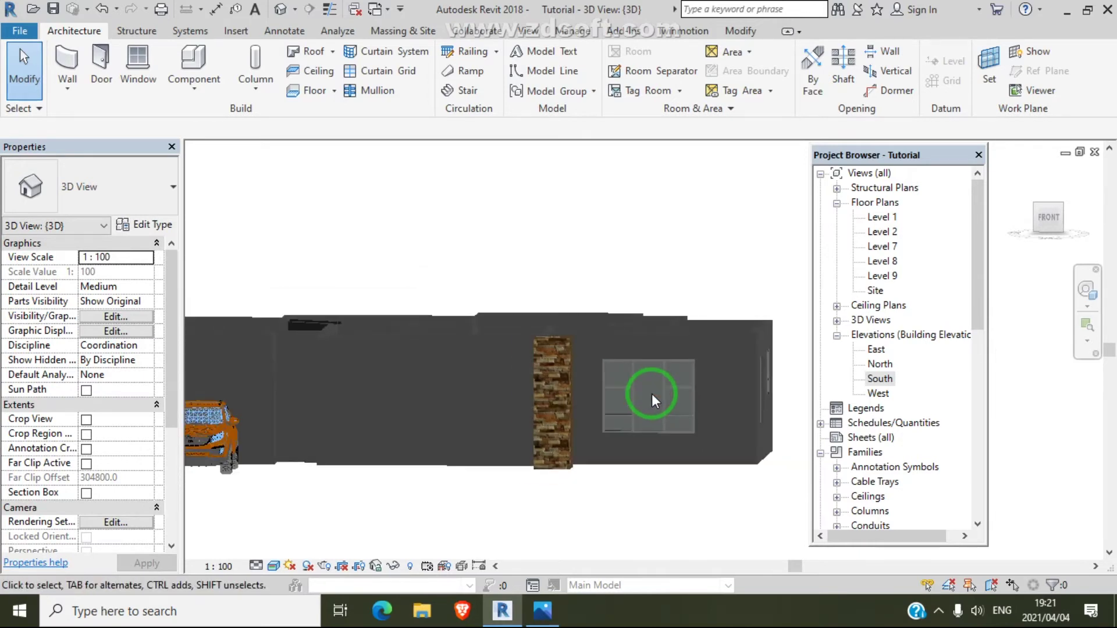
{"action": "mouse_move", "coordinate": [459, 417]}
{"action": "middle_mouse_down"}
{"action": "mouse_move", "coordinate": [467, 434]}
{"action": "mouse_move", "coordinate": [455, 429]}
{"action": "middle_mouse_up"}
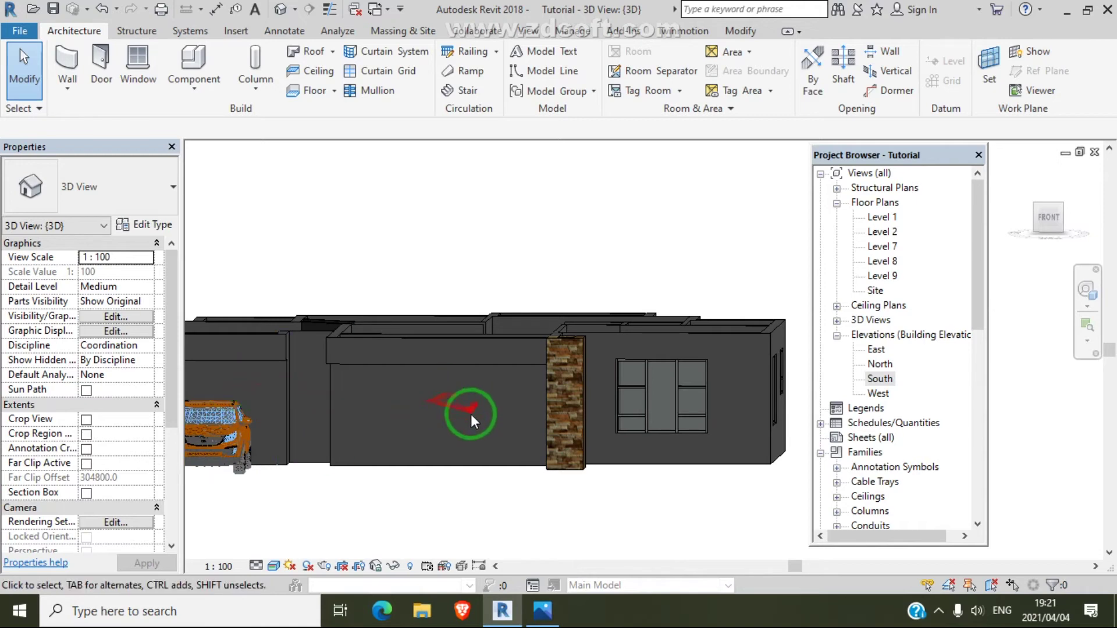
On the Level 1 floor plan, draw a curtain wall about 2100 mm long inside the verandah wall along the PTT219 window marking
{"action": "double_click", "coordinate": [878, 218]}
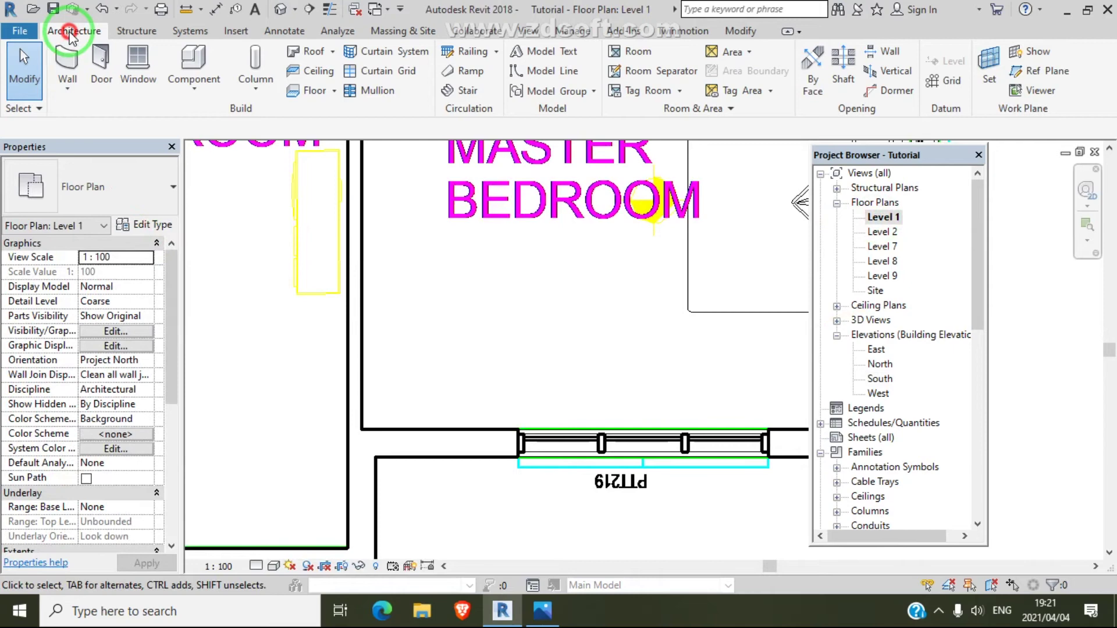
{"action": "left_click", "coordinate": [67, 64]}
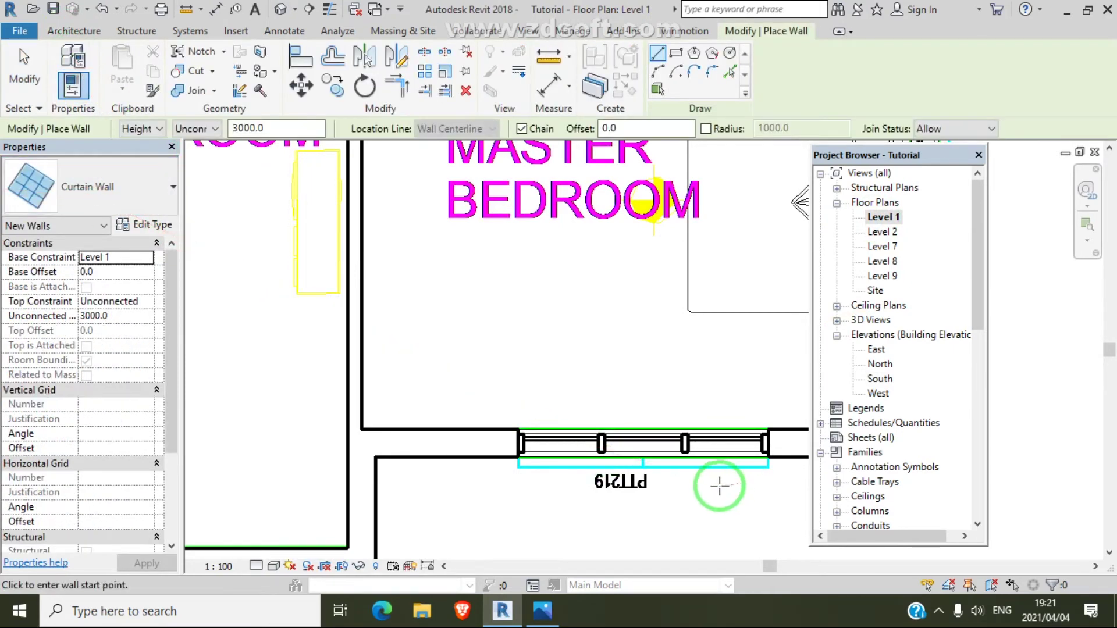
{"action": "scroll", "coordinate": [499, 474], "scroll_direction": "down", "scroll_amount": 4}
{"action": "scroll", "coordinate": [449, 456], "scroll_direction": "up", "scroll_amount": 5}
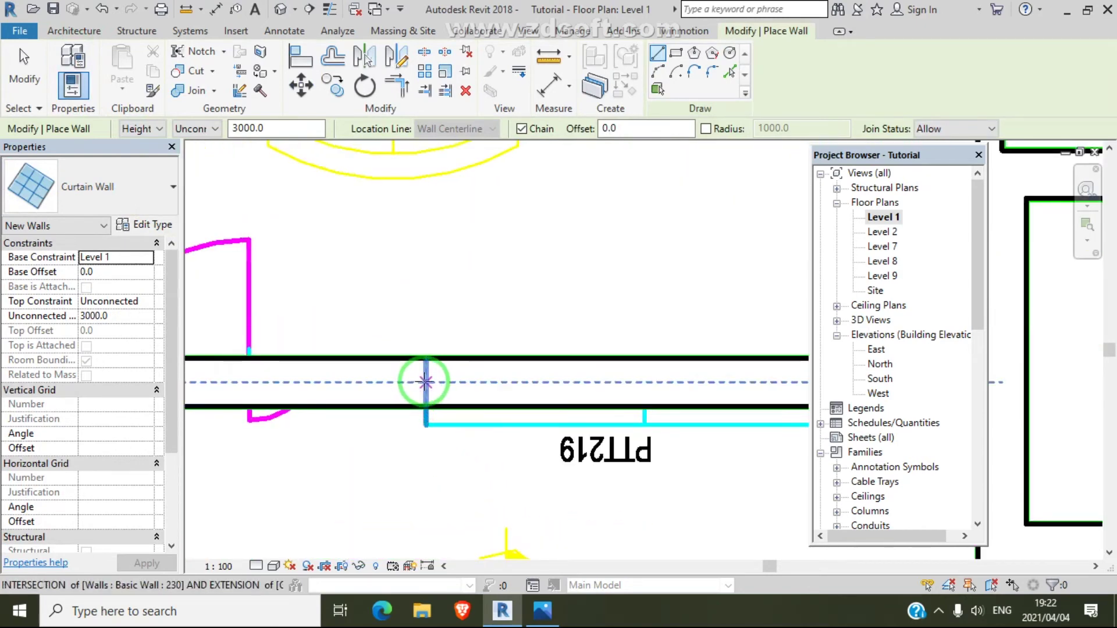
{"action": "left_click", "coordinate": [425, 382]}
{"action": "scroll", "coordinate": [425, 381], "scroll_direction": "down", "scroll_amount": 2}
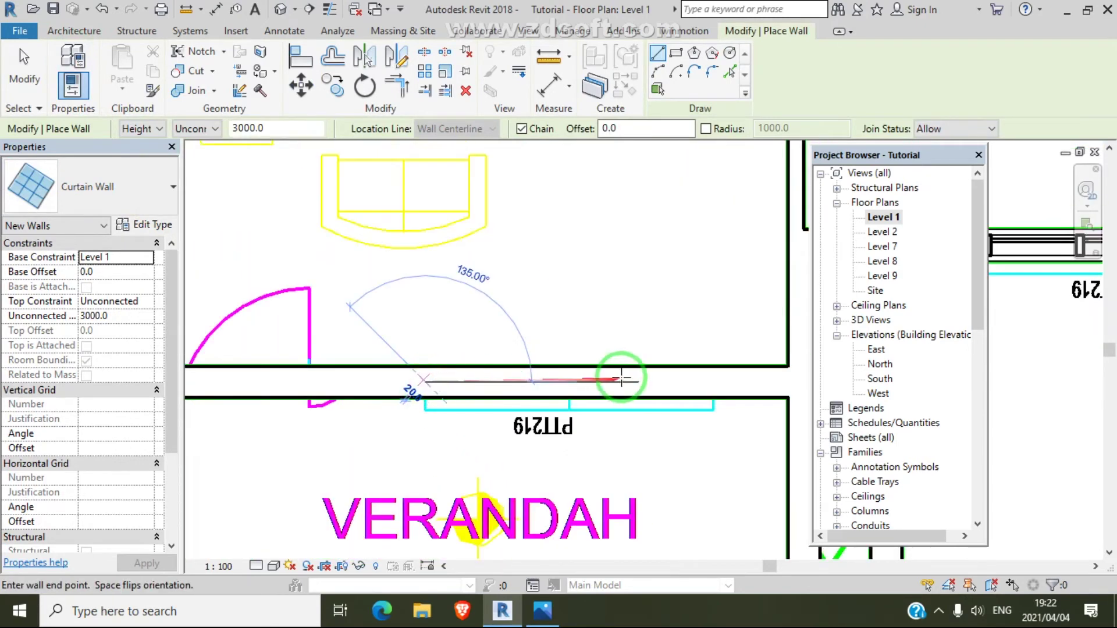
{"action": "left_click", "coordinate": [715, 382]}
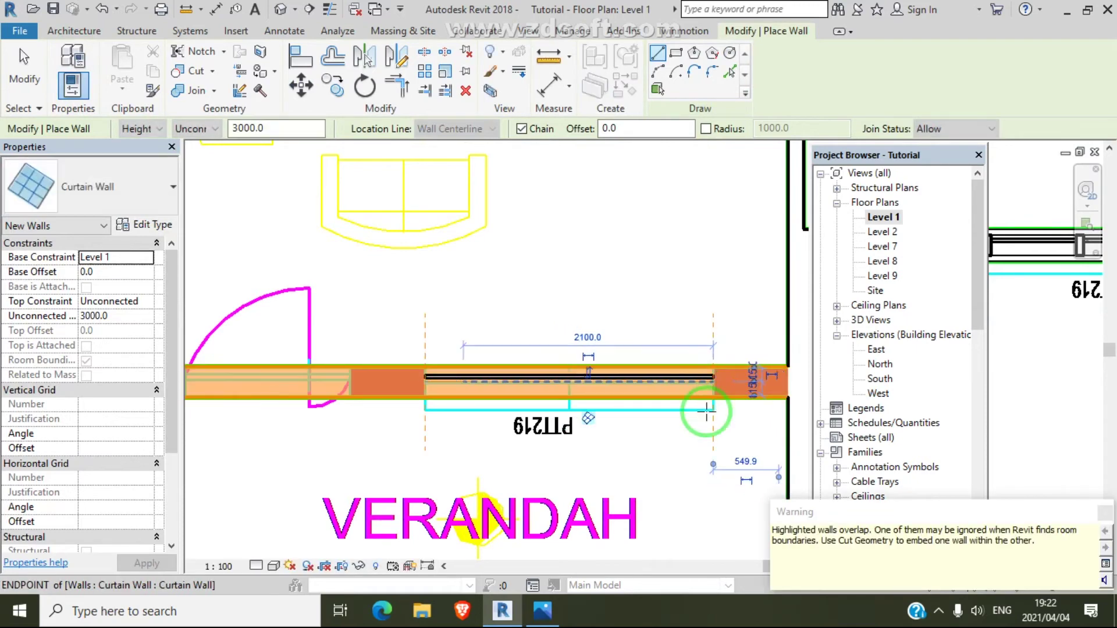
{"action": "scroll", "coordinate": [711, 402], "scroll_direction": "down", "scroll_amount": 1}
{"action": "key", "text": "Escape"}
Draw a curtain wall about 1140 mm long across the entrance door opening in the verandah wall and end the wall chain
{"action": "scroll", "coordinate": [706, 406], "scroll_direction": "down", "scroll_amount": 1}
{"action": "scroll", "coordinate": [381, 402], "scroll_direction": "up", "scroll_amount": 4}
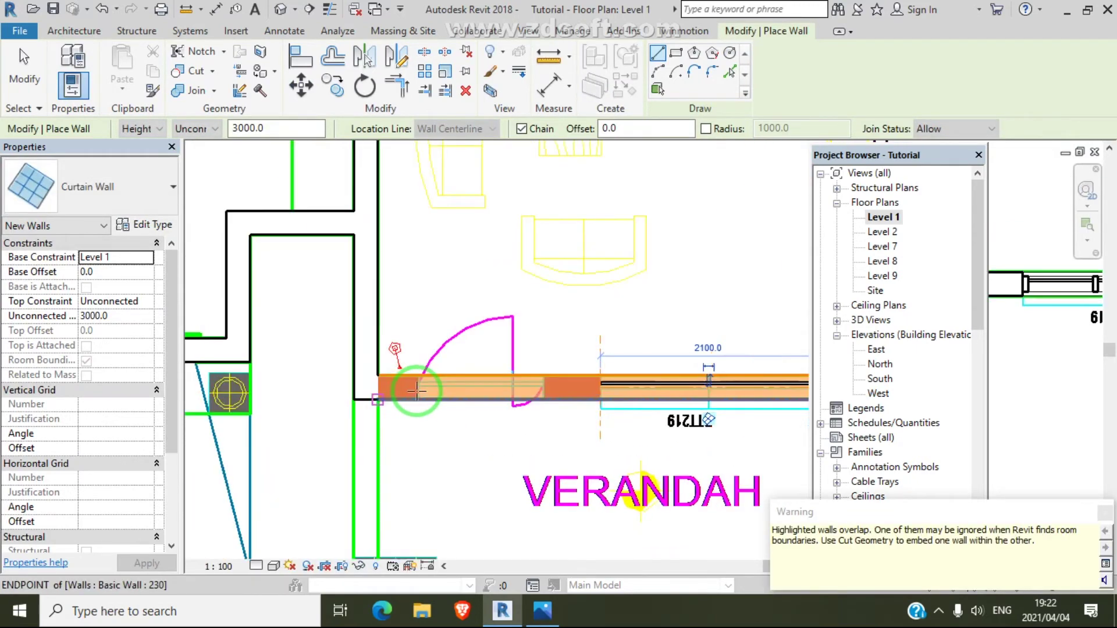
{"action": "left_click", "coordinate": [438, 378]}
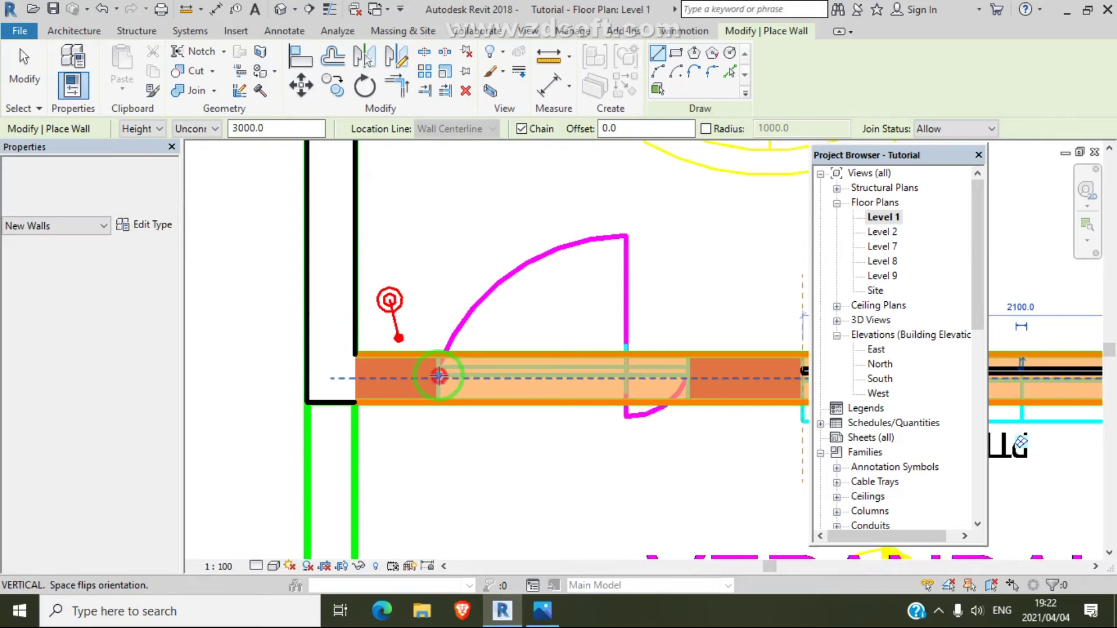
{"action": "left_click", "coordinate": [676, 379]}
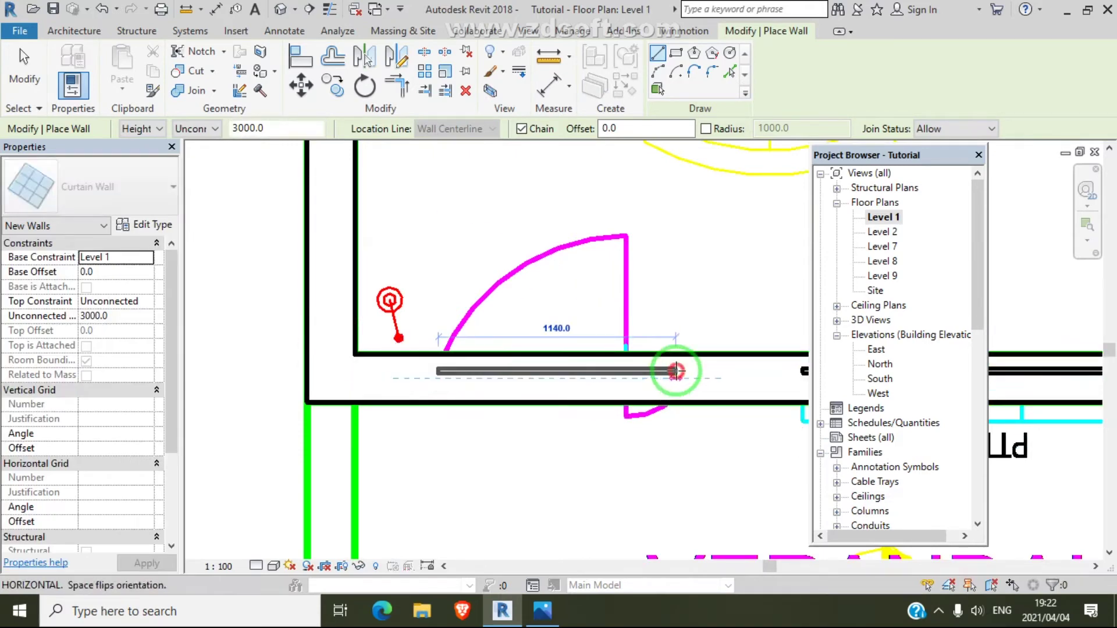
{"action": "scroll", "coordinate": [706, 409], "scroll_direction": "down", "scroll_amount": 4}
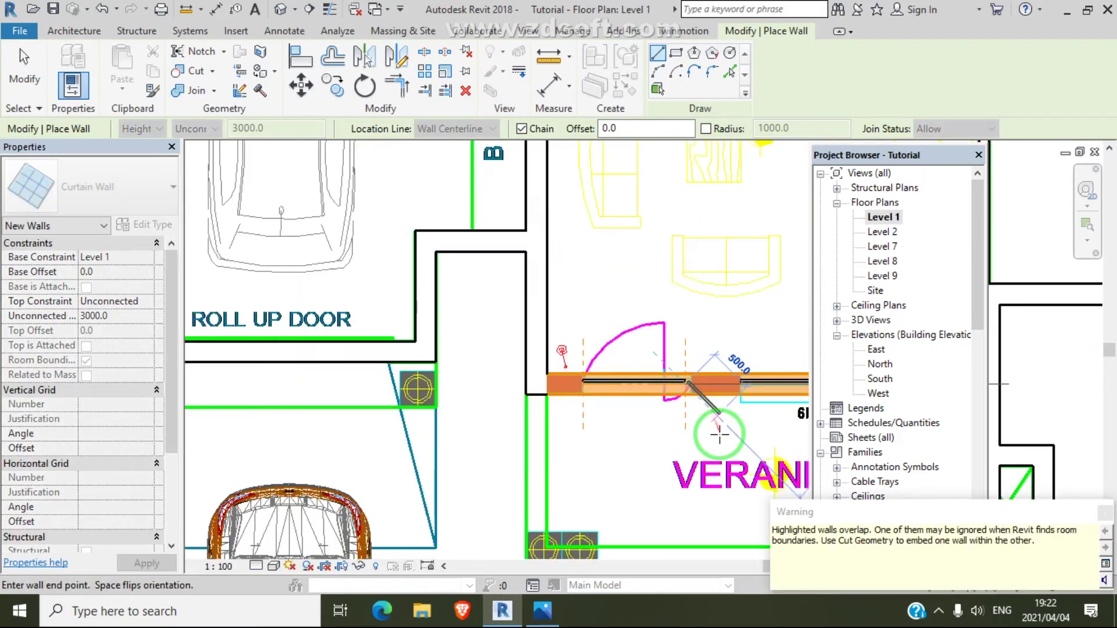
{"action": "scroll", "coordinate": [481, 384], "scroll_direction": "up", "scroll_amount": 4}
{"action": "scroll", "coordinate": [480, 384], "scroll_direction": "up", "scroll_amount": 4}
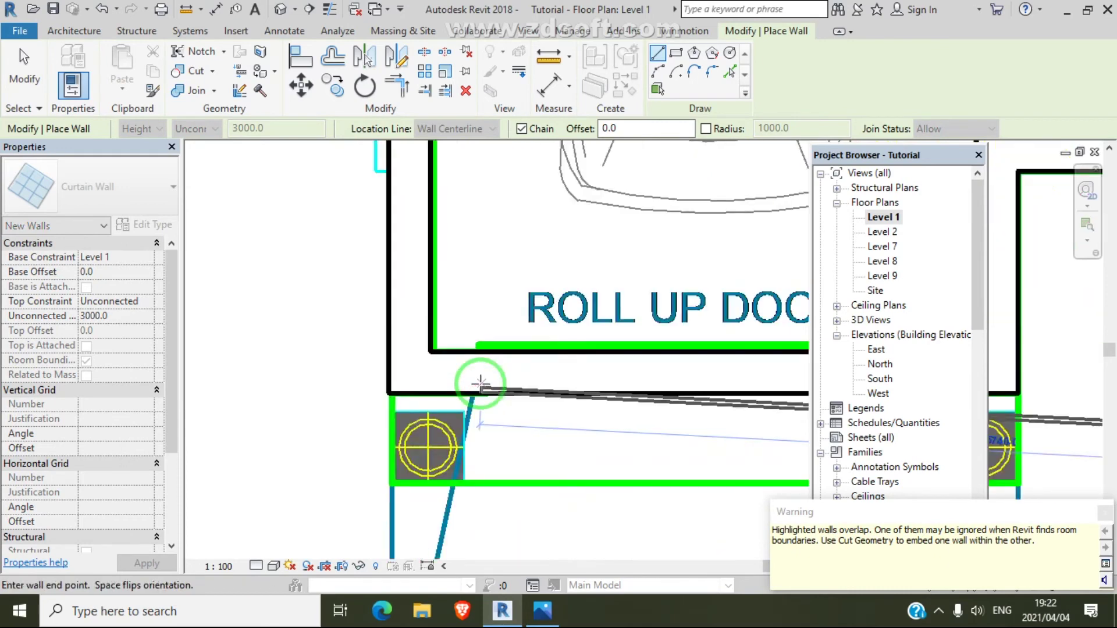
{"action": "scroll", "coordinate": [505, 388], "scroll_direction": "up", "scroll_amount": 1}
{"action": "right_click", "coordinate": [476, 432]}
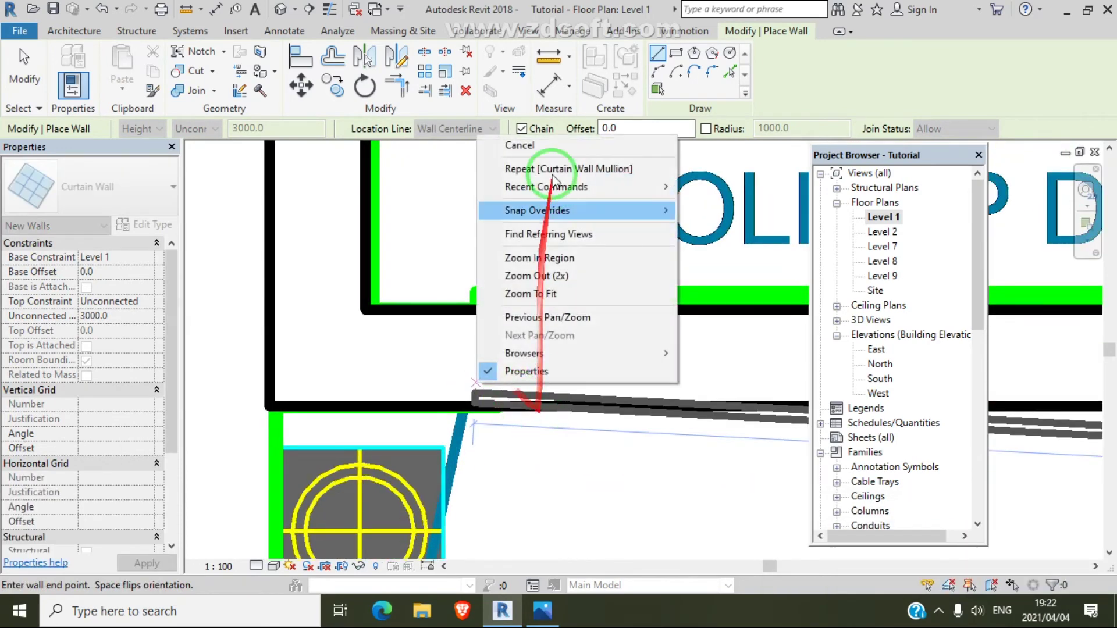
{"action": "left_click", "coordinate": [541, 147]}
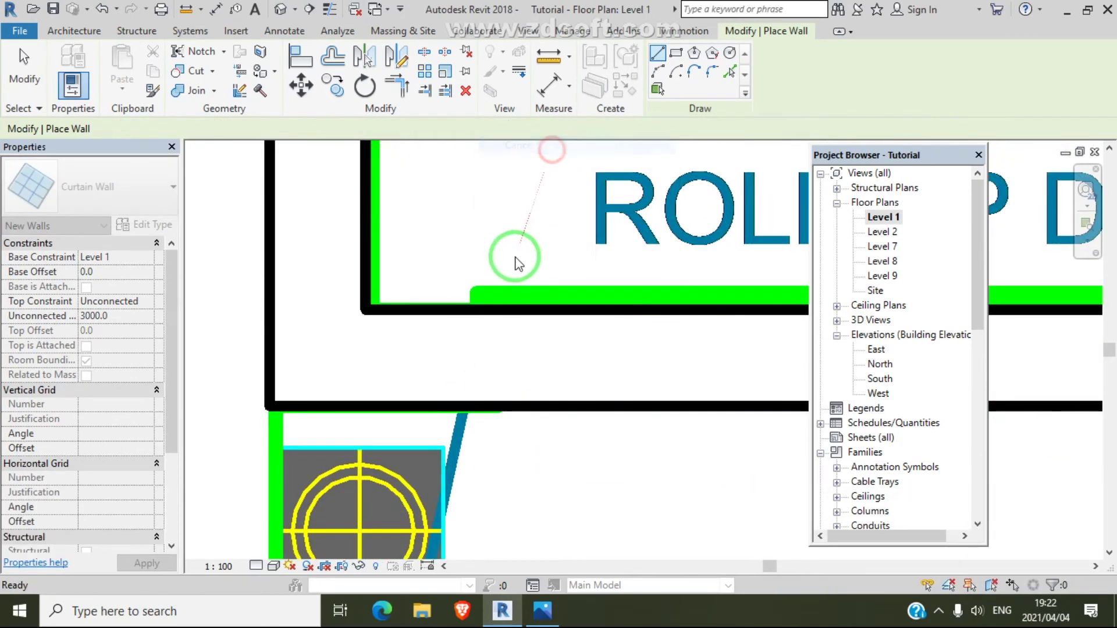
Draw a curtain wall about 2460 mm long along the centreline of the garage wall at the roll-up door opening
{"action": "left_click", "coordinate": [495, 369]}
{"action": "scroll", "coordinate": [496, 369], "scroll_direction": "down", "scroll_amount": 1}
{"action": "middle_click_drag", "start_coordinate": [481, 375], "coordinate": [274, 369]}
{"action": "scroll", "coordinate": [466, 324], "scroll_direction": "down", "scroll_amount": 1}
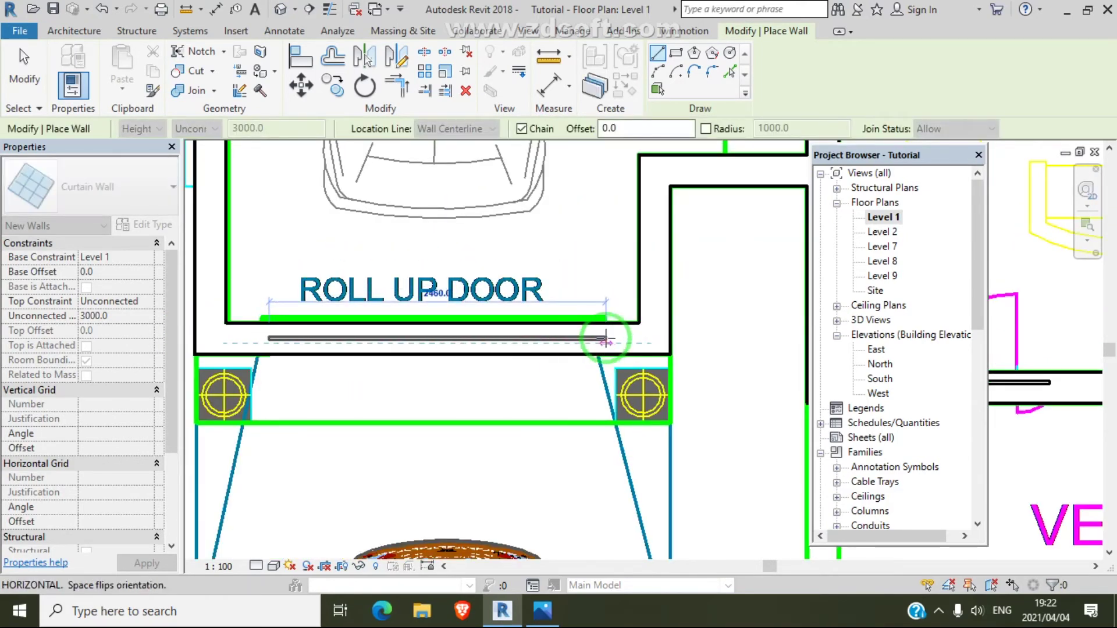
{"action": "left_click", "coordinate": [606, 338]}
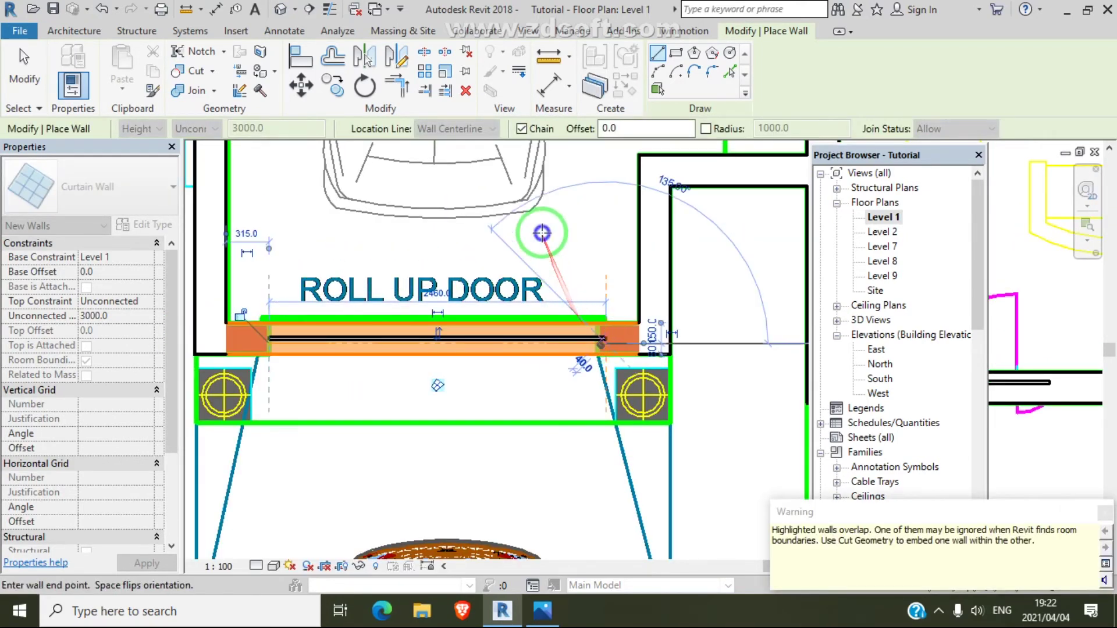
{"action": "right_click", "coordinate": [541, 234]}
{"action": "left_click", "coordinate": [558, 243]}
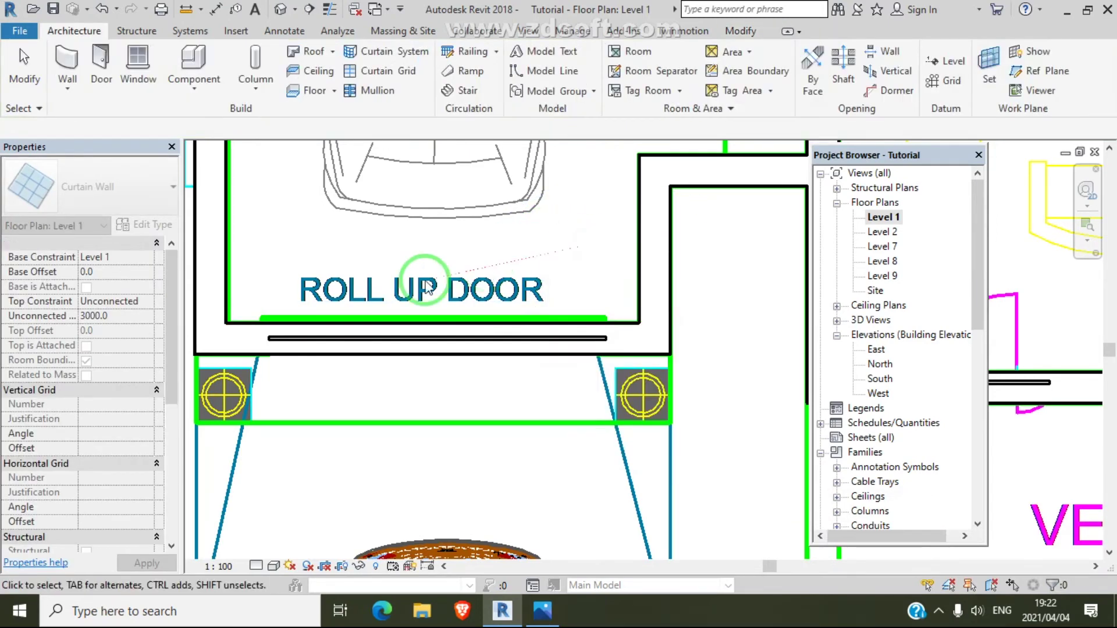
Cut the garage and verandah walls with the roll-up door, entrance door and PTT219 window curtain walls, and end Cut Geometry
{"action": "left_click", "coordinate": [366, 340]}
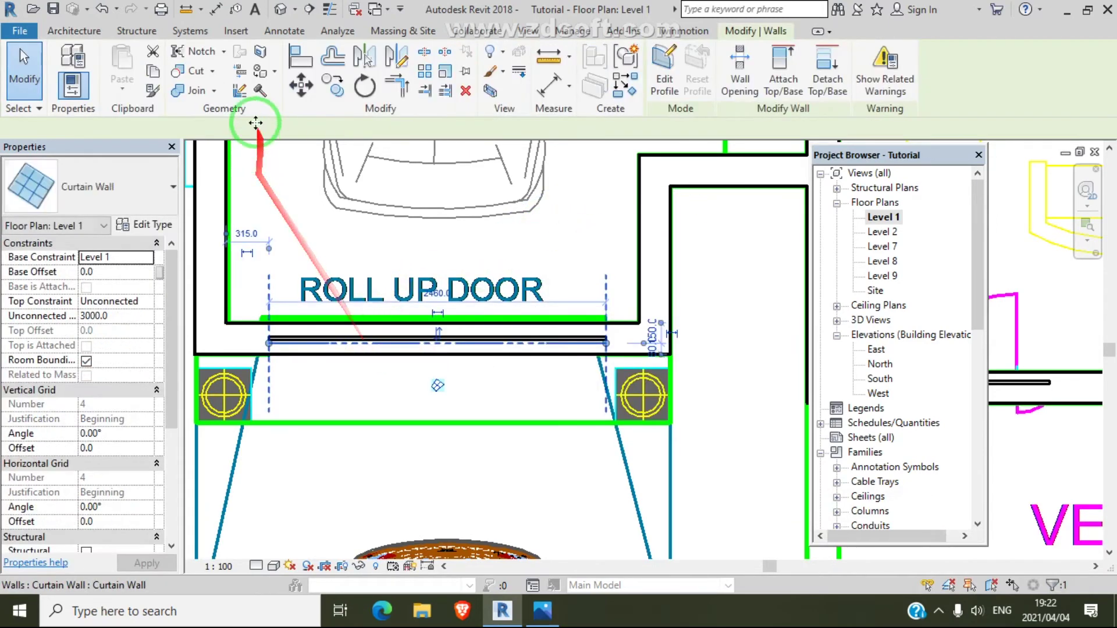
{"action": "left_click", "coordinate": [192, 72]}
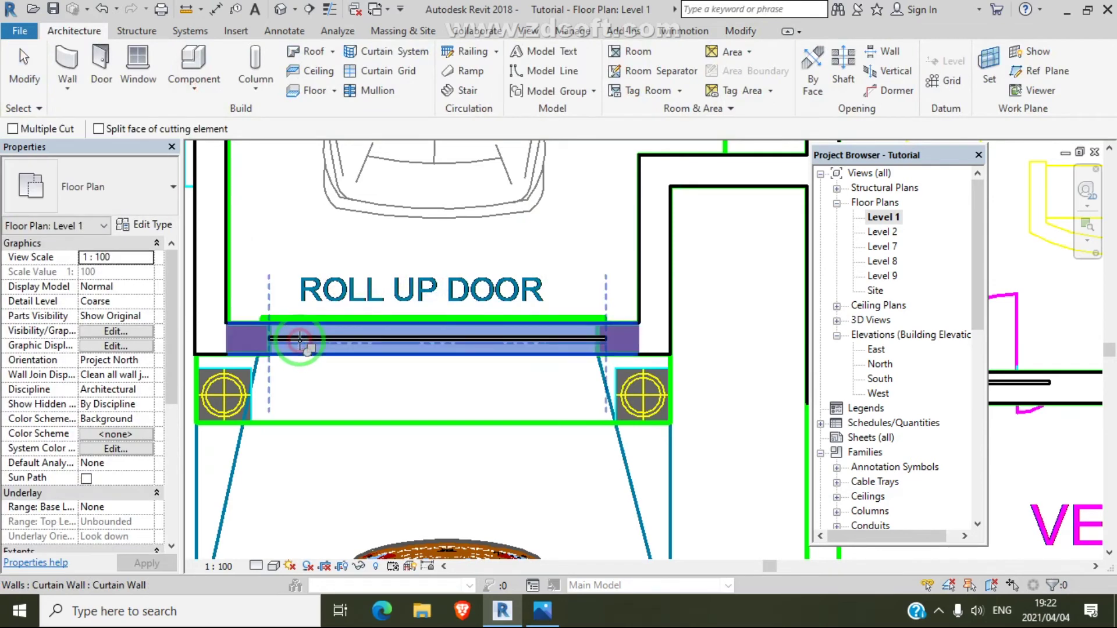
{"action": "scroll", "coordinate": [298, 343], "scroll_direction": "down", "scroll_amount": 4}
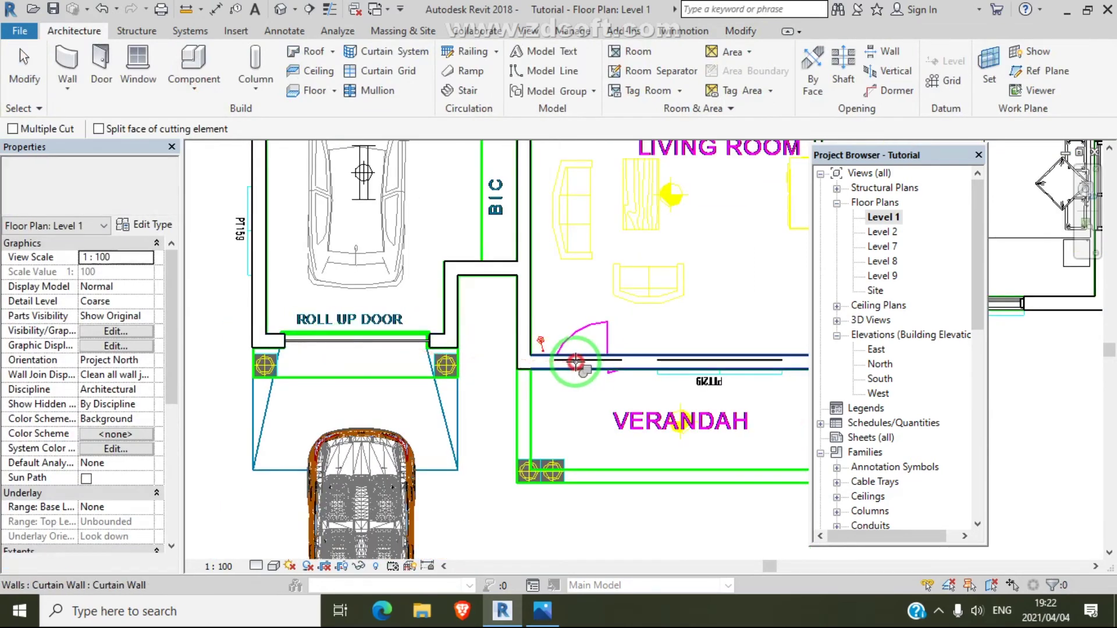
{"action": "scroll", "coordinate": [582, 382], "scroll_direction": "down", "scroll_amount": 2}
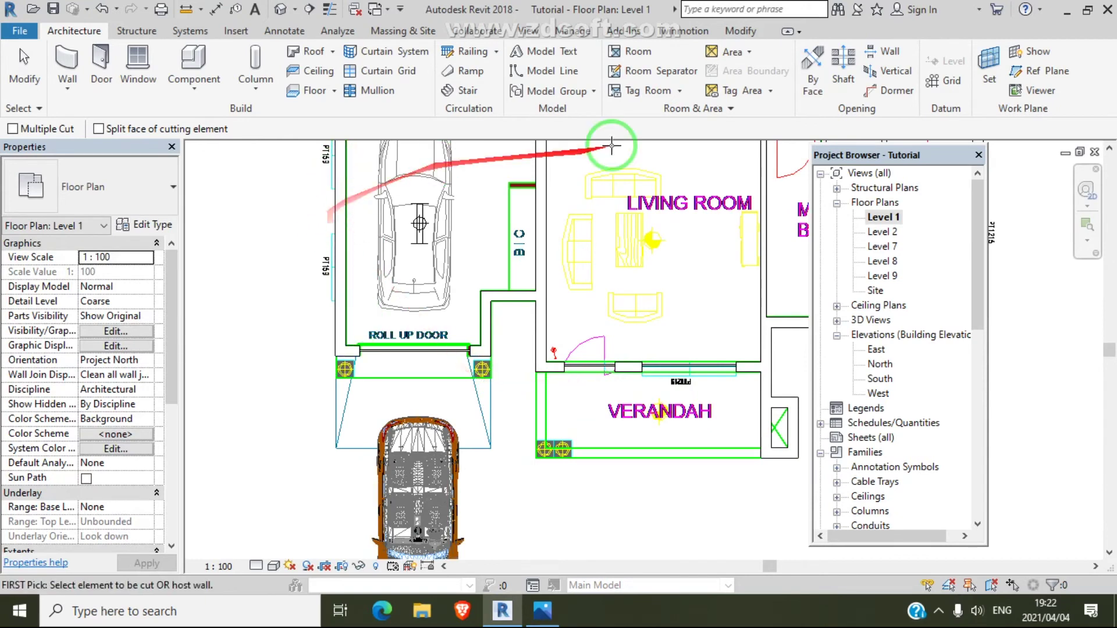
{"action": "right_click", "coordinate": [597, 212]}
{"action": "left_click", "coordinate": [619, 227]}
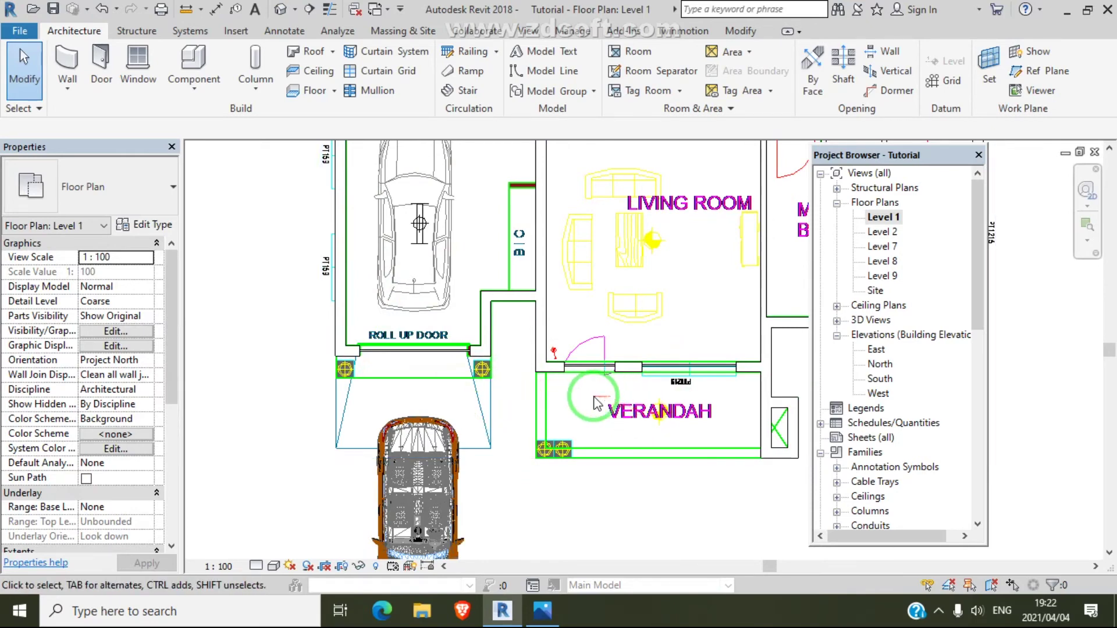
In the South elevation, set the verandah window curtain wall's top at the 2400 mm head line and its base offset to about 766 mm
{"action": "scroll", "coordinate": [599, 399], "scroll_direction": "down", "scroll_amount": 2}
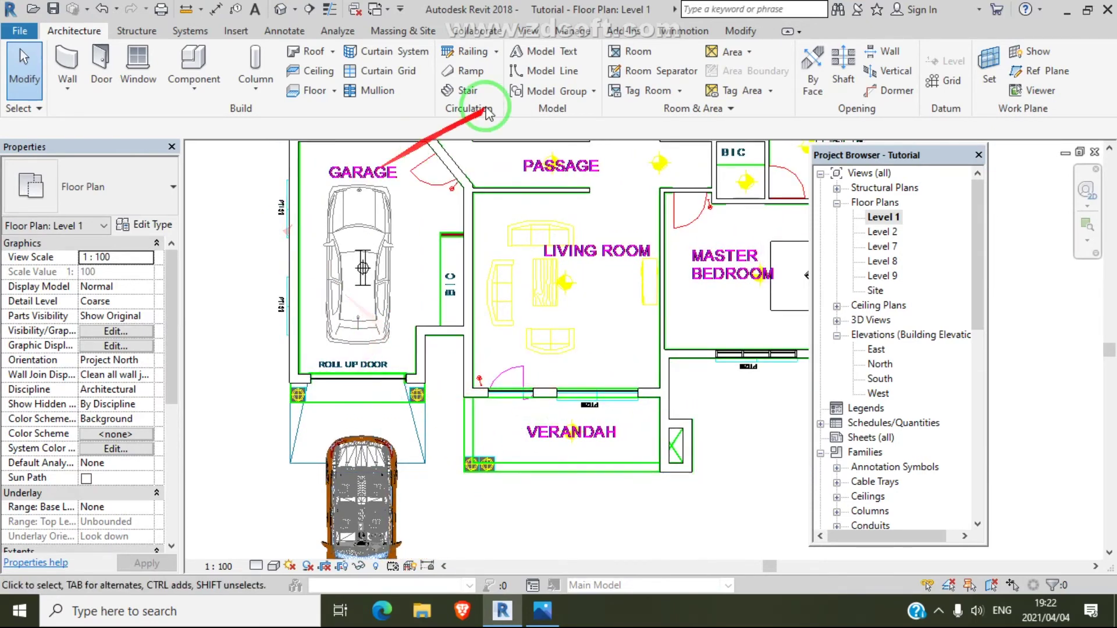
{"action": "double_click", "coordinate": [878, 379]}
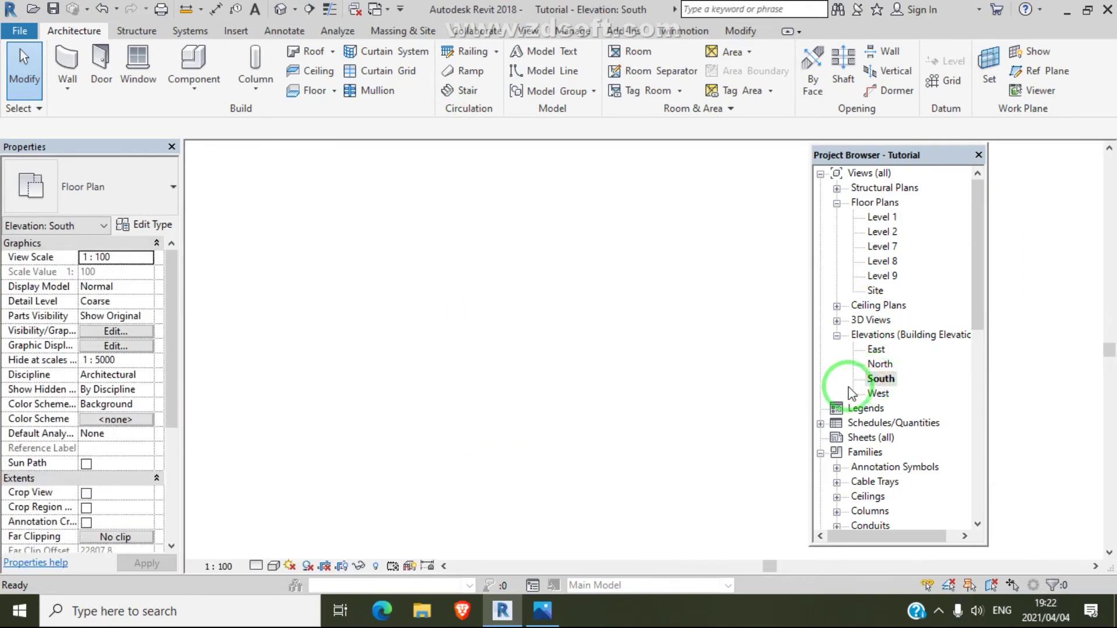
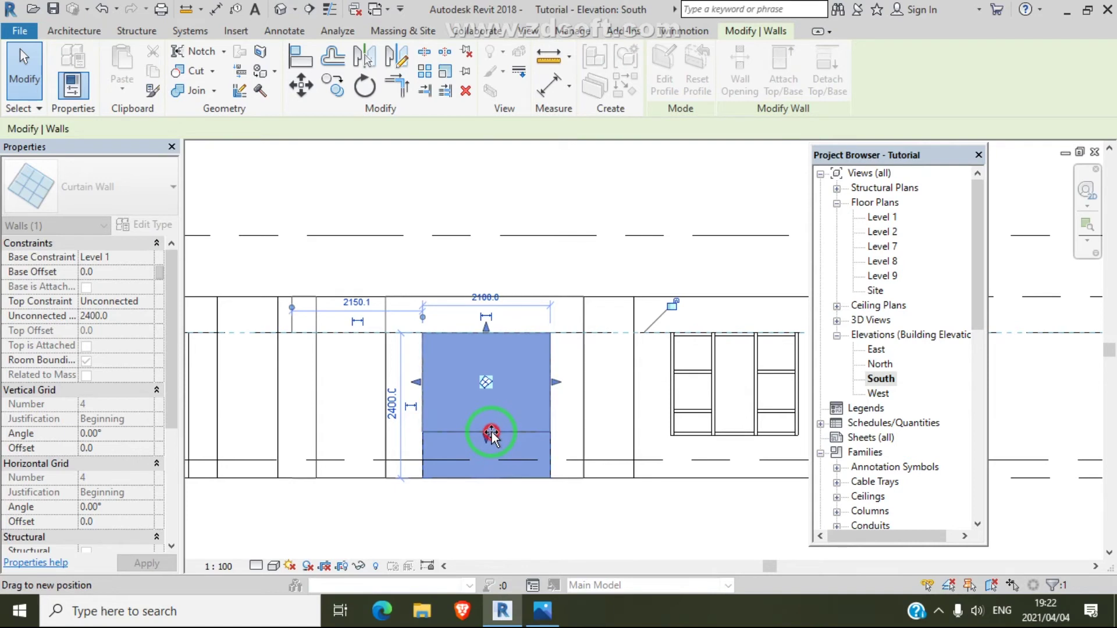
{"action": "left_click_drag", "start_coordinate": [437, 447], "coordinate": [434, 446]}
Lower the entrance door curtain wall's top to the 2400 mm head line and raise its base offset to about 456 mm
{"action": "left_click", "coordinate": [324, 310]}
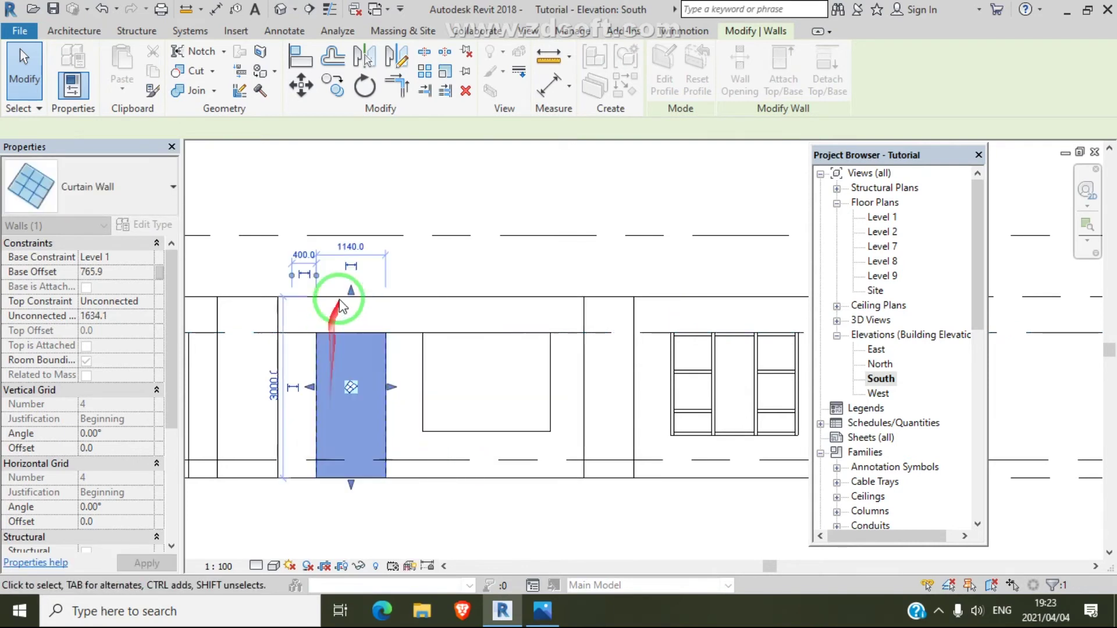
{"action": "left_click_drag", "start_coordinate": [350, 290], "coordinate": [359, 332]}
{"action": "left_click_drag", "start_coordinate": [380, 489], "coordinate": [351, 451]}
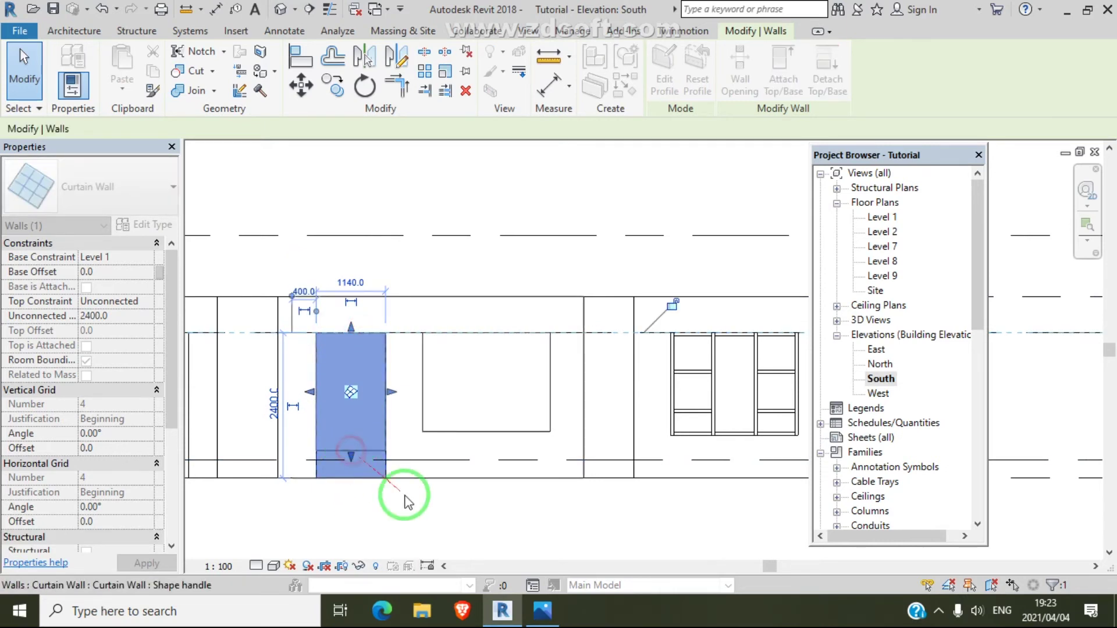
Lower the garage roll-up door curtain wall's top to the 2400 mm head line and raise its base to the reference line just above Level 1
{"action": "scroll", "coordinate": [444, 511], "scroll_direction": "down", "scroll_amount": 3}
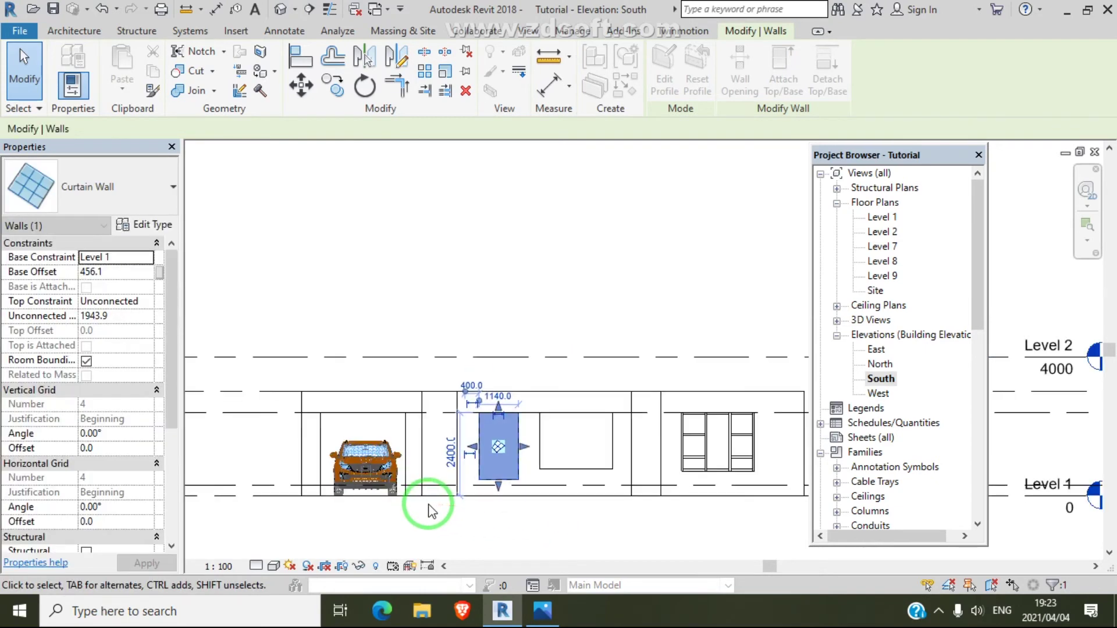
{"action": "scroll", "coordinate": [319, 448], "scroll_direction": "up", "scroll_amount": 5}
{"action": "left_click", "coordinate": [329, 466]}
{"action": "left_click", "coordinate": [457, 286]}
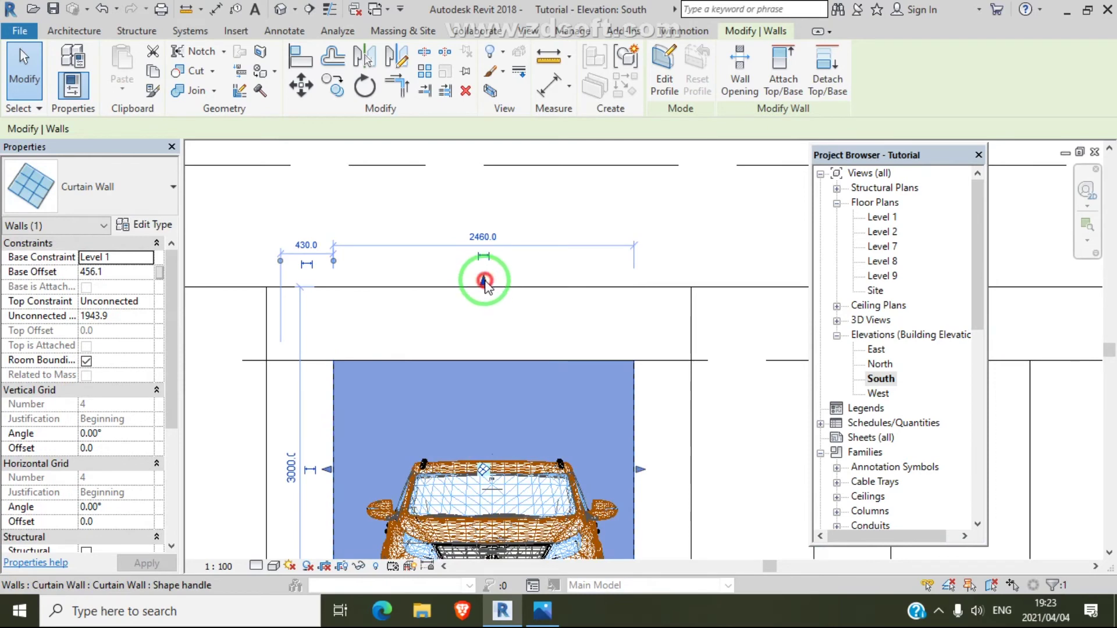
{"action": "left_click_drag", "start_coordinate": [489, 352], "coordinate": [490, 357]}
{"action": "scroll", "coordinate": [489, 357], "scroll_direction": "down", "scroll_amount": 3}
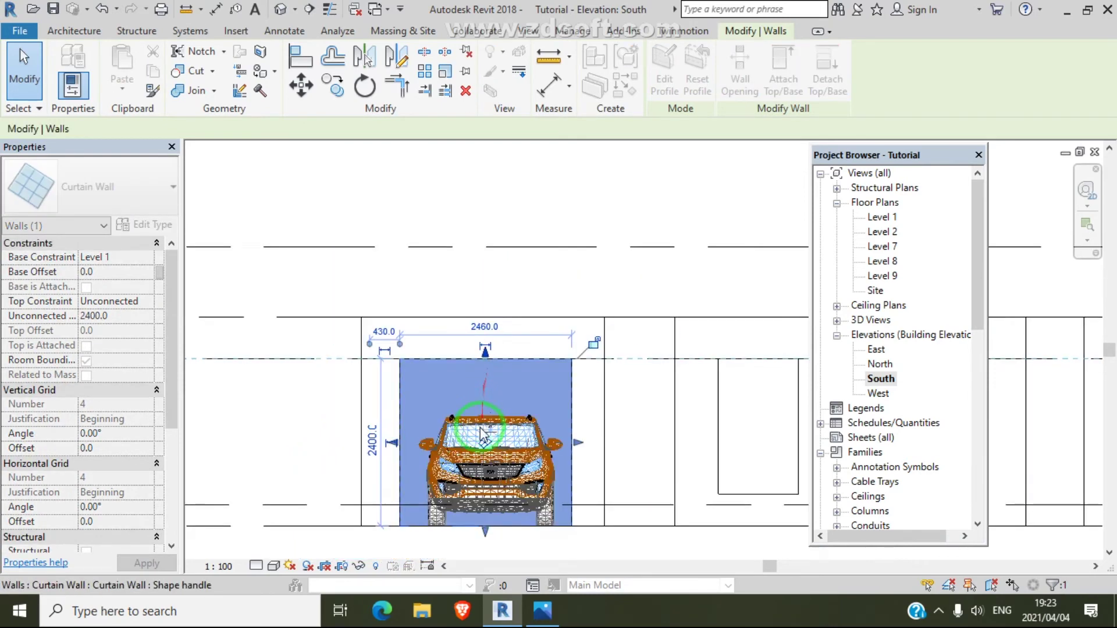
{"action": "left_click_drag", "start_coordinate": [486, 530], "coordinate": [416, 502]}
{"action": "left_click", "coordinate": [262, 454]}
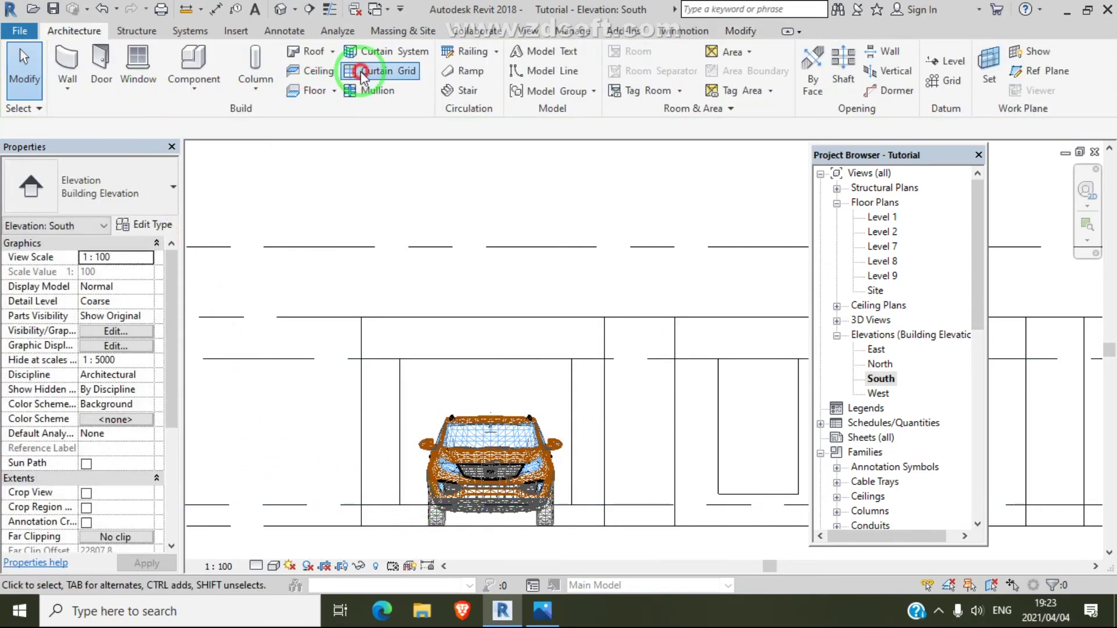
Divide the garage roll-up door with three horizontal curtain grid lines spaced about 533 mm apart from its head
{"action": "left_click", "coordinate": [362, 72]}
{"action": "scroll", "coordinate": [399, 519], "scroll_direction": "up", "scroll_amount": 2}
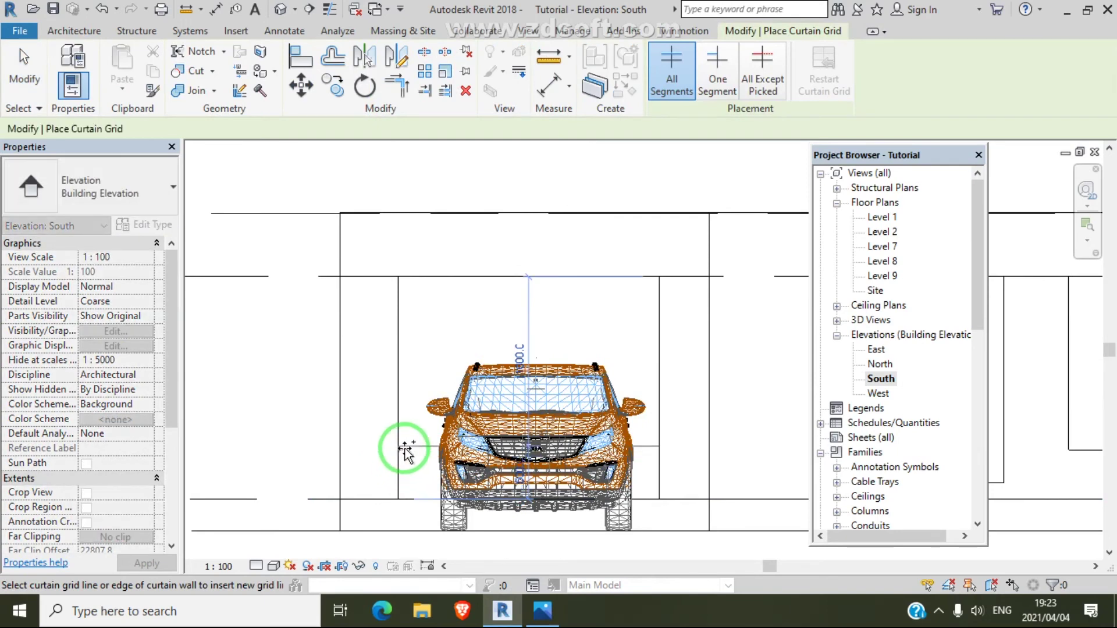
{"action": "left_click", "coordinate": [400, 389]}
{"action": "left_click", "coordinate": [407, 330]}
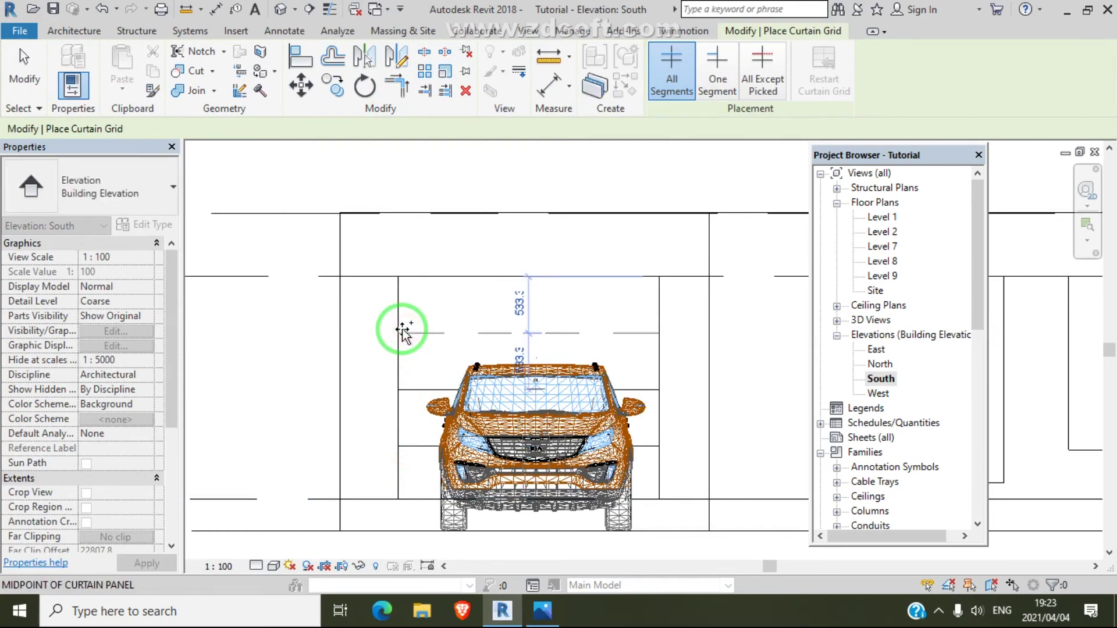
Add four horizontal curtain grid lines to the entrance door, spaced 300 mm apart upward from its base
{"action": "scroll", "coordinate": [386, 329], "scroll_direction": "down", "scroll_amount": 1}
{"action": "middle_click_drag", "start_coordinate": [525, 365], "coordinate": [406, 429]}
{"action": "scroll", "coordinate": [327, 424], "scroll_direction": "up", "scroll_amount": 2}
{"action": "scroll", "coordinate": [327, 424], "scroll_direction": "up", "scroll_amount": 2}
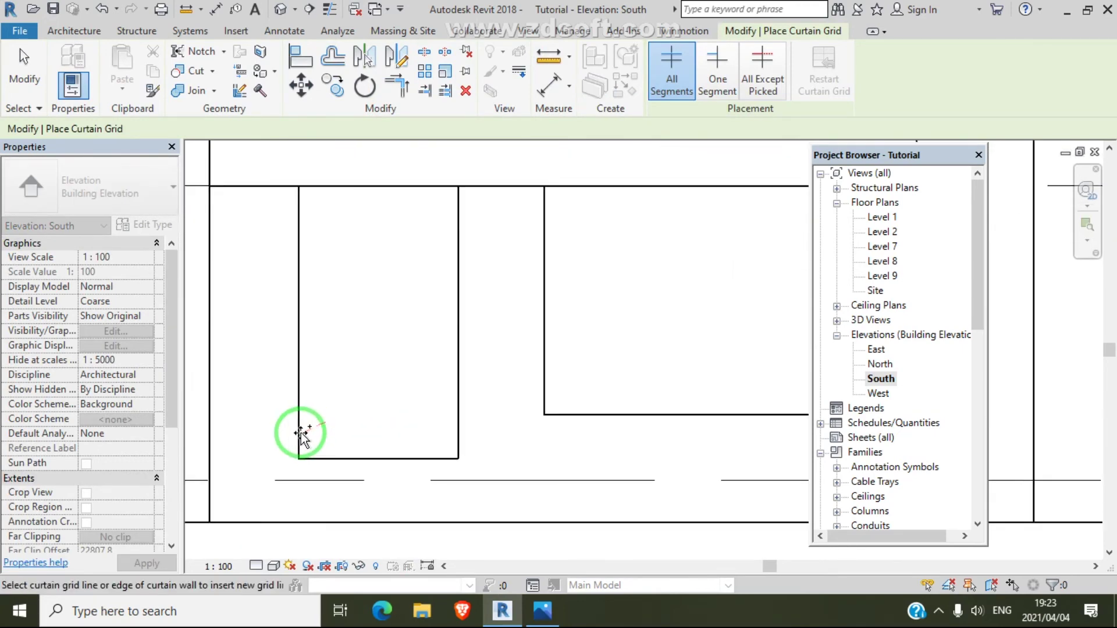
{"action": "left_click", "coordinate": [301, 417]}
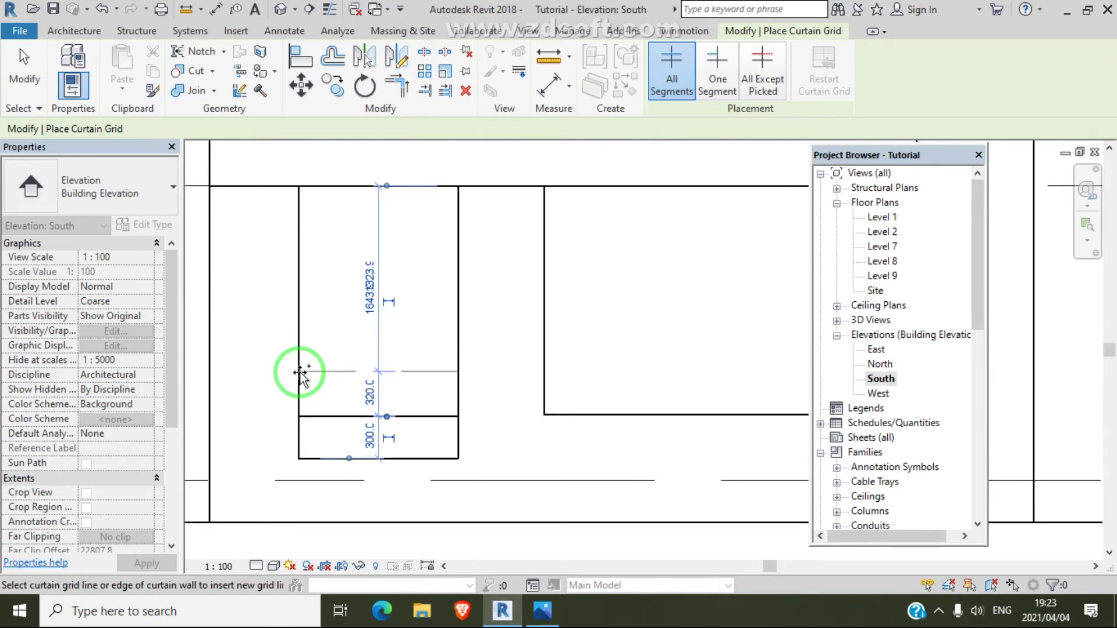
{"action": "left_click", "coordinate": [300, 374]}
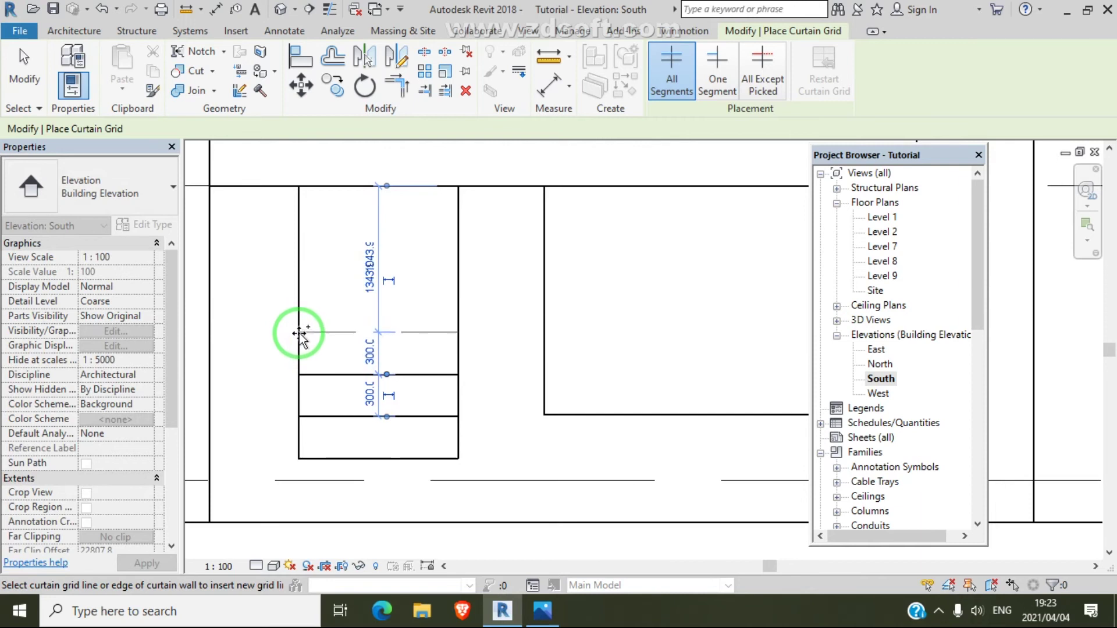
{"action": "left_click", "coordinate": [300, 333]}
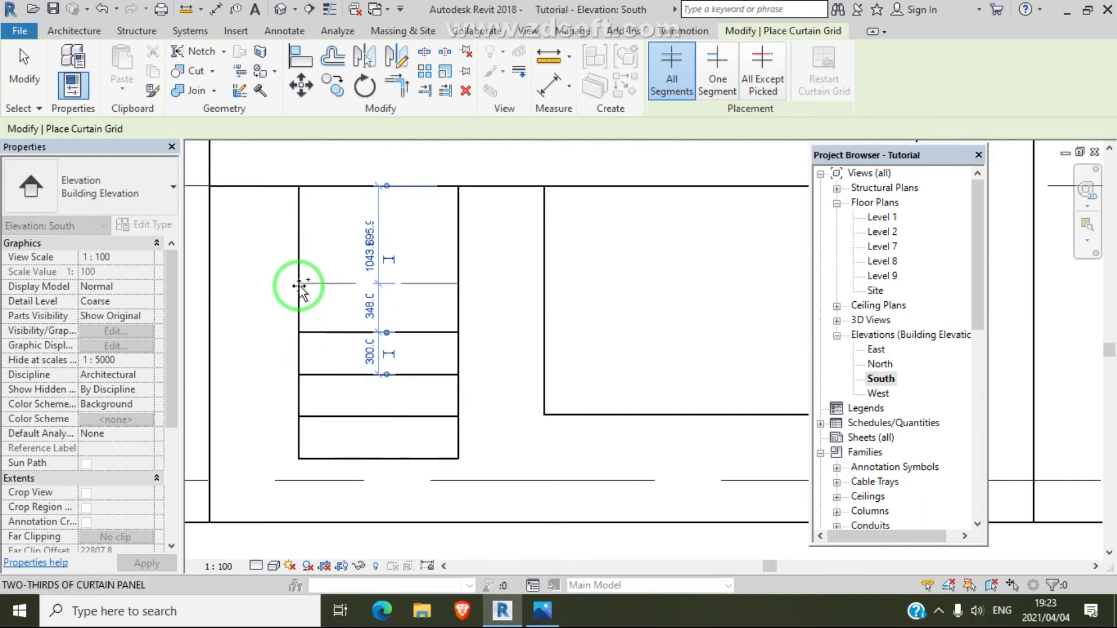
{"action": "scroll", "coordinate": [299, 286], "scroll_direction": "up", "scroll_amount": 2}
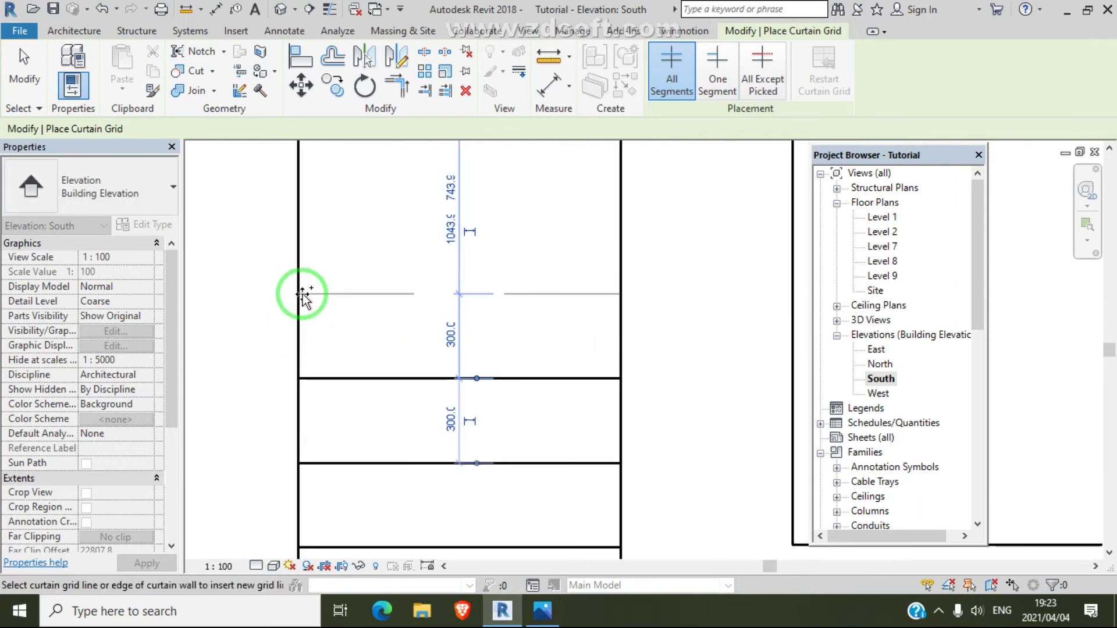
{"action": "scroll", "coordinate": [301, 292], "scroll_direction": "up", "scroll_amount": 1}
{"action": "left_click", "coordinate": [301, 293]}
{"action": "scroll", "coordinate": [301, 294], "scroll_direction": "down", "scroll_amount": 1}
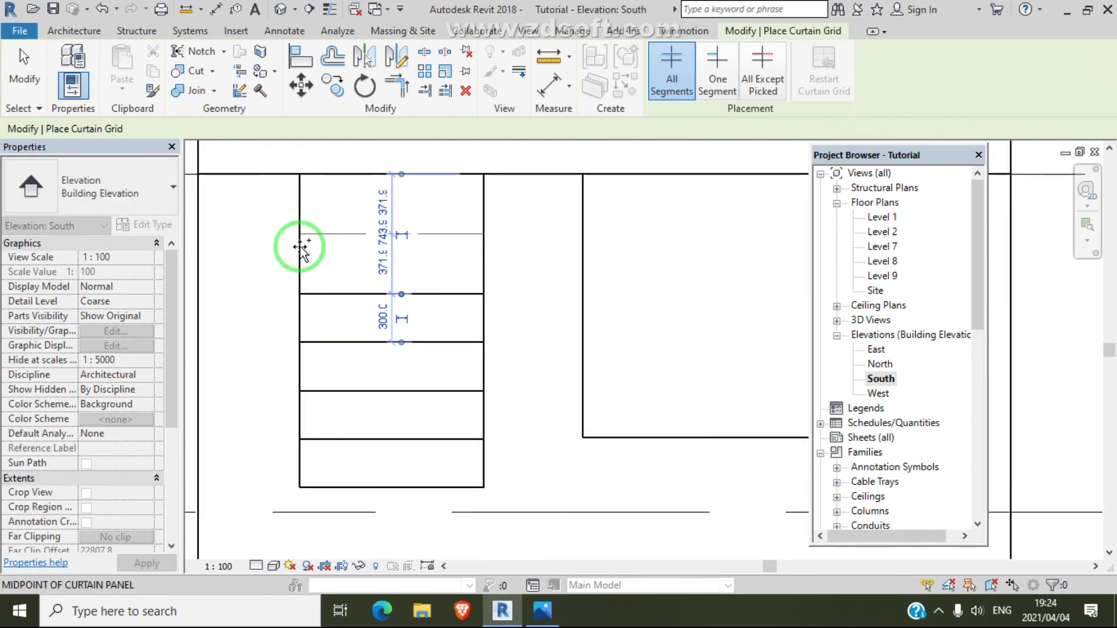
Try splitting the entrance door's tall uppermost panel with a horizontal grid line at its midpoint, and delete that grid line
{"action": "scroll", "coordinate": [301, 248], "scroll_direction": "up", "scroll_amount": 1}
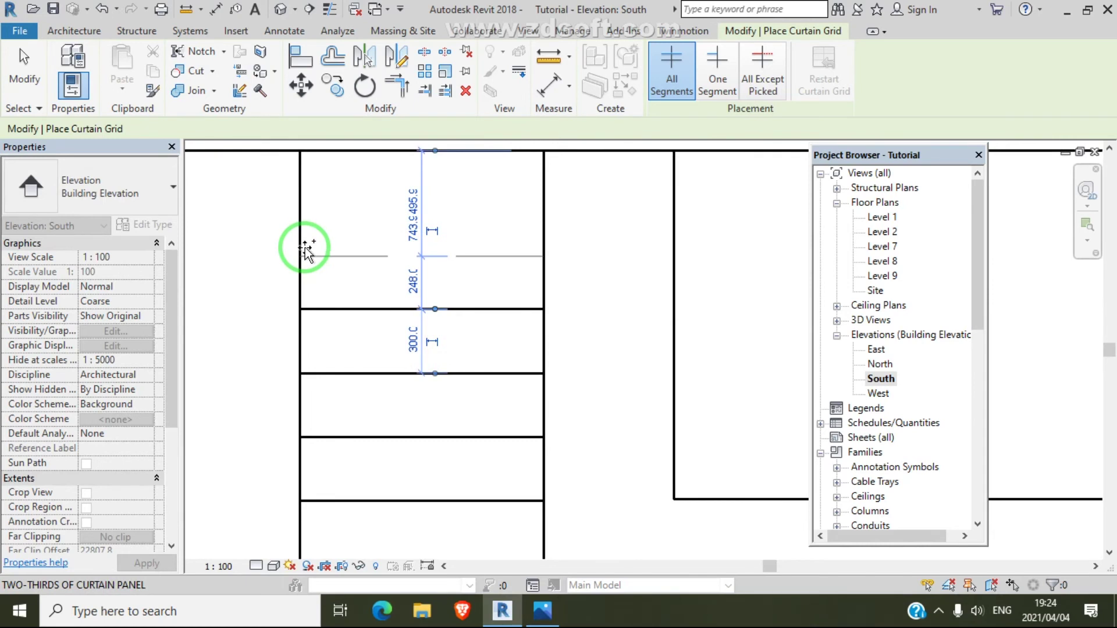
{"action": "scroll", "coordinate": [306, 251], "scroll_direction": "down", "scroll_amount": 1}
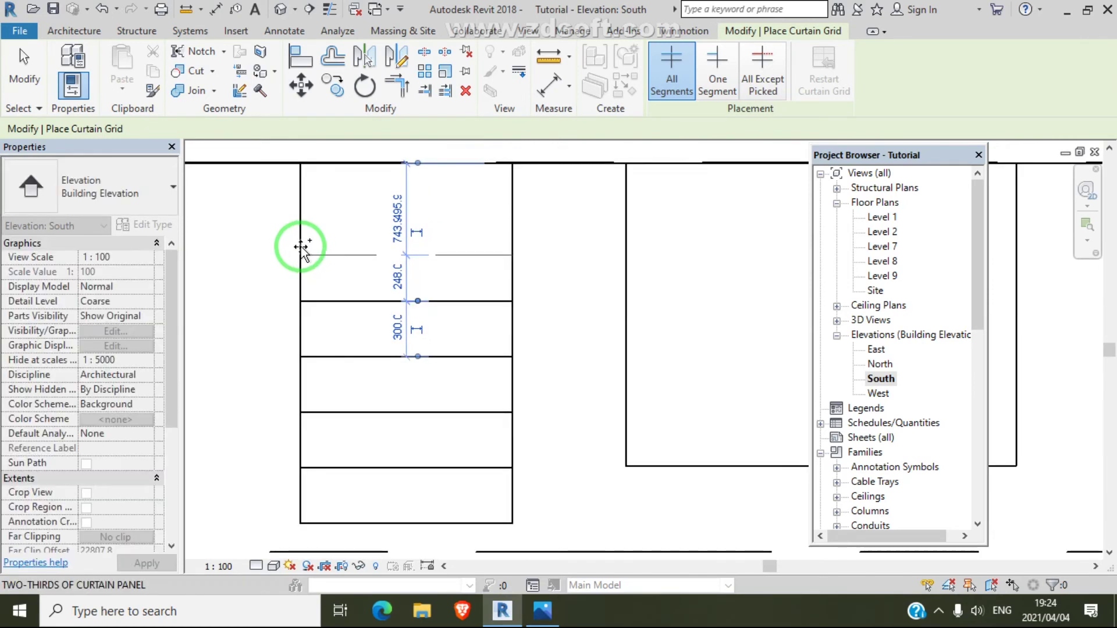
{"action": "scroll", "coordinate": [300, 232], "scroll_direction": "up", "scroll_amount": 1}
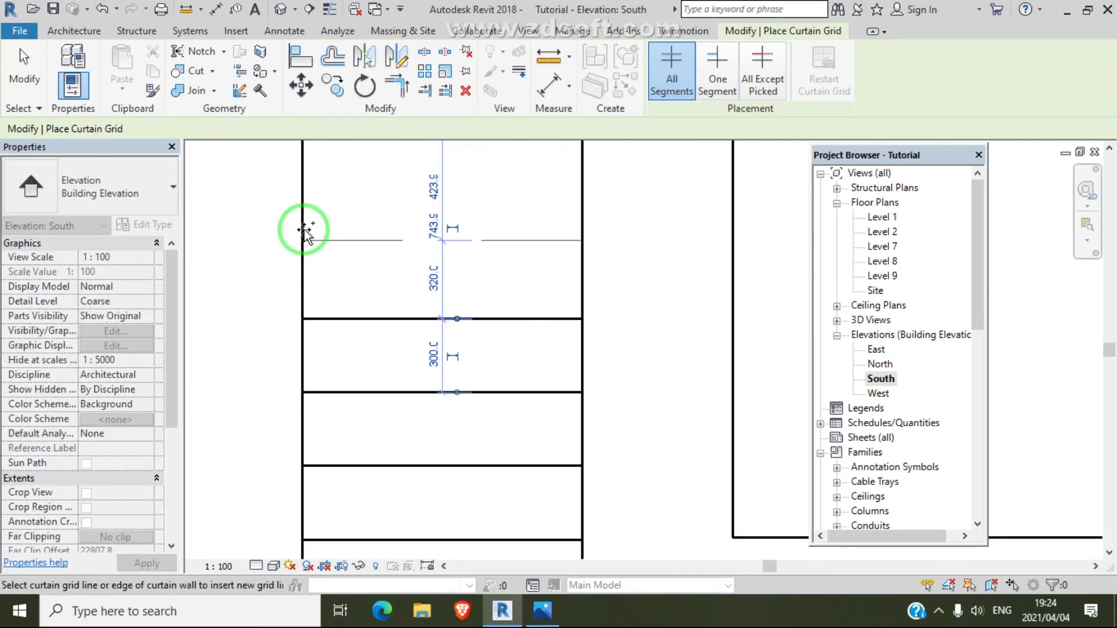
{"action": "left_click", "coordinate": [304, 231]}
{"action": "scroll", "coordinate": [319, 269], "scroll_direction": "down", "scroll_amount": 3}
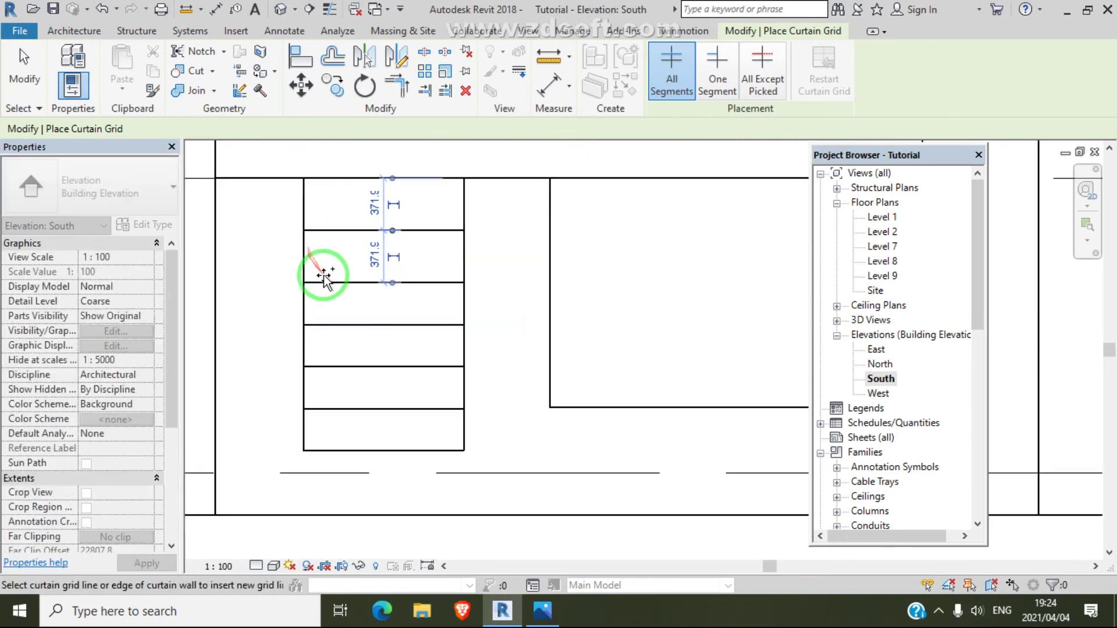
{"action": "right_click", "coordinate": [536, 398]}
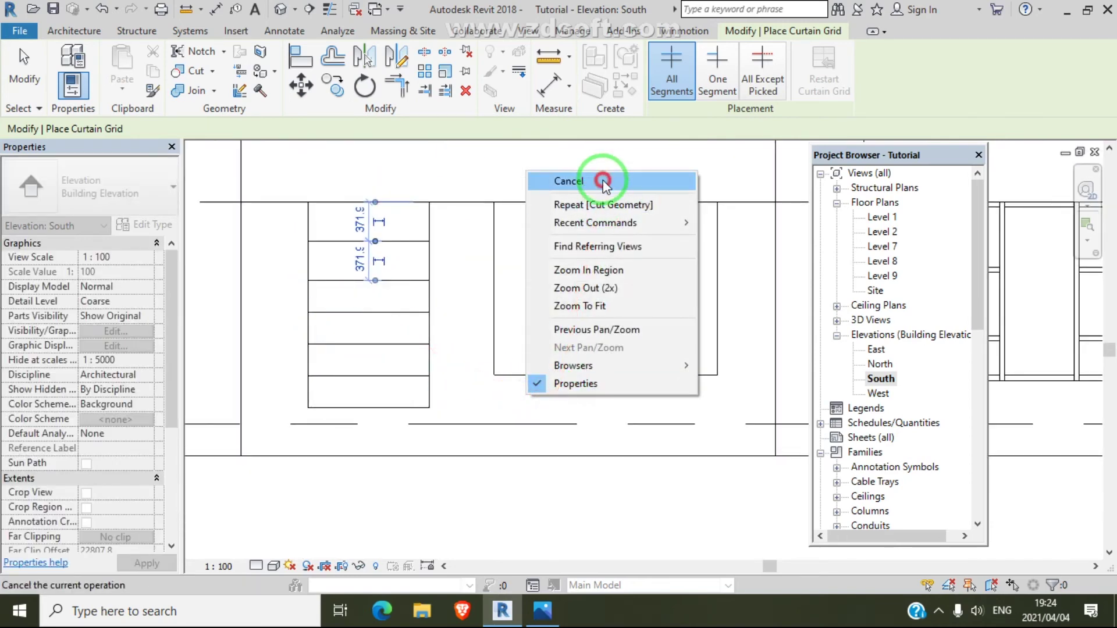
{"action": "left_click", "coordinate": [603, 181]}
{"action": "right_click", "coordinate": [581, 182]}
{"action": "left_click", "coordinate": [588, 183]}
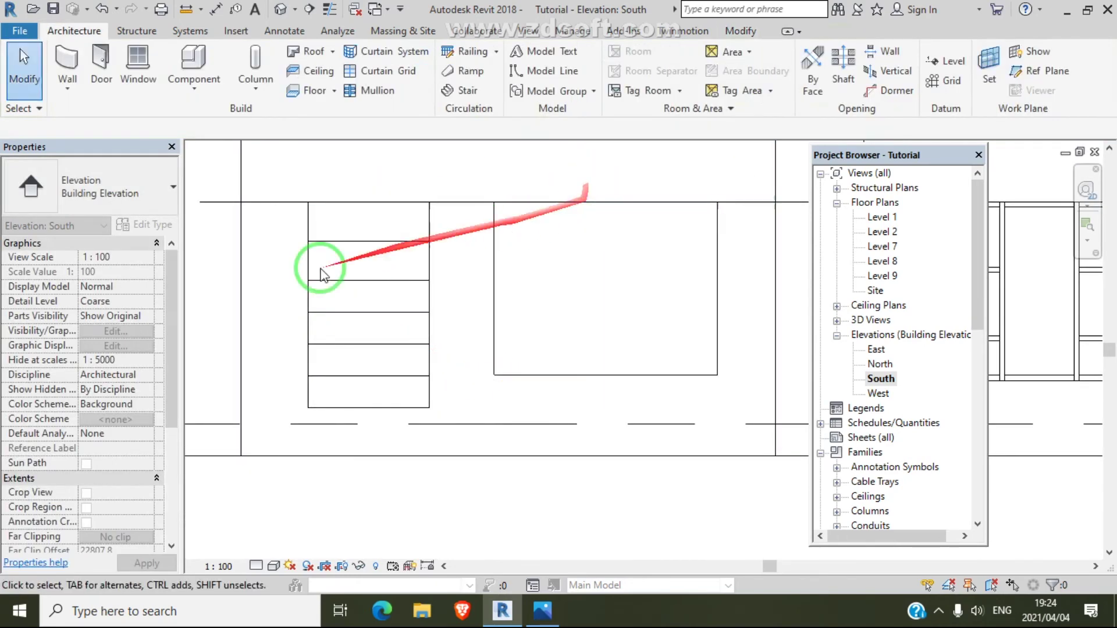
{"action": "left_click", "coordinate": [351, 241]}
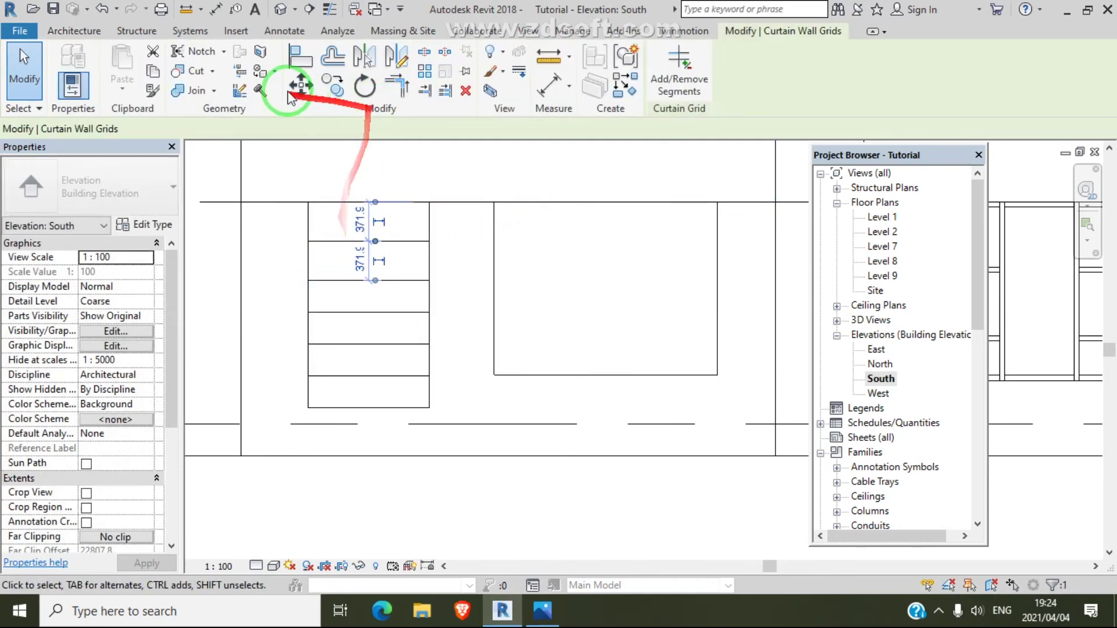
{"action": "left_click", "coordinate": [465, 91]}
Divide the entrance door's tall uppermost panel into equal thirds of about 248 mm with two horizontal curtain grid lines
{"action": "left_click", "coordinate": [379, 71]}
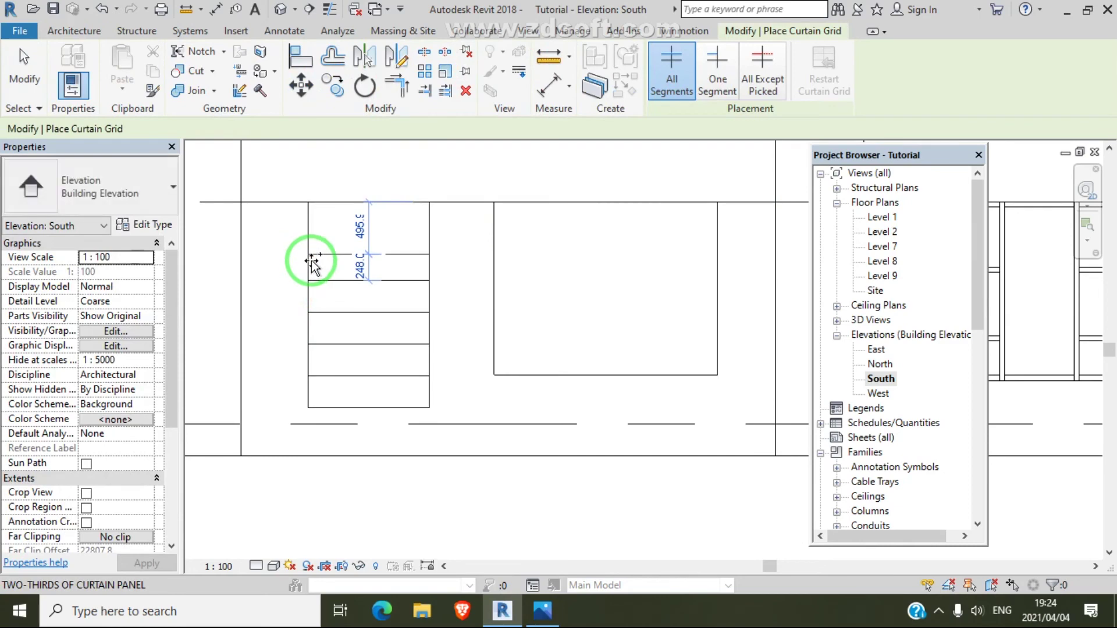
{"action": "left_click", "coordinate": [311, 261]}
{"action": "left_click", "coordinate": [312, 233]}
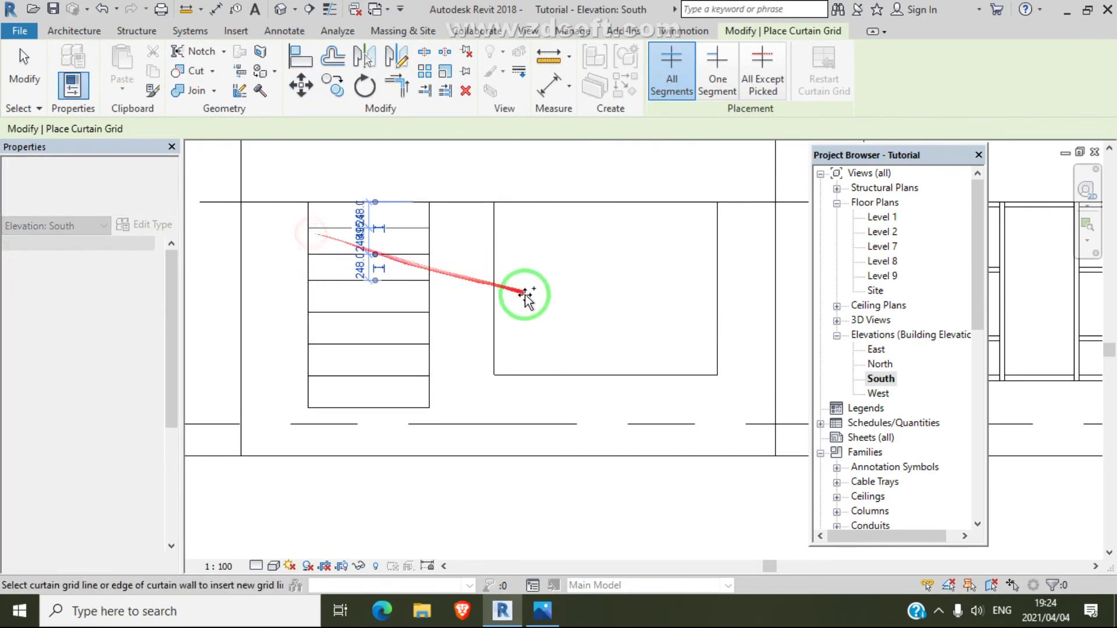
Divide the verandah window into 700 mm columns with two vertical grid lines, and add horizontal lines 400 mm above its base and midway up the remainder
{"action": "left_click", "coordinate": [561, 374]}
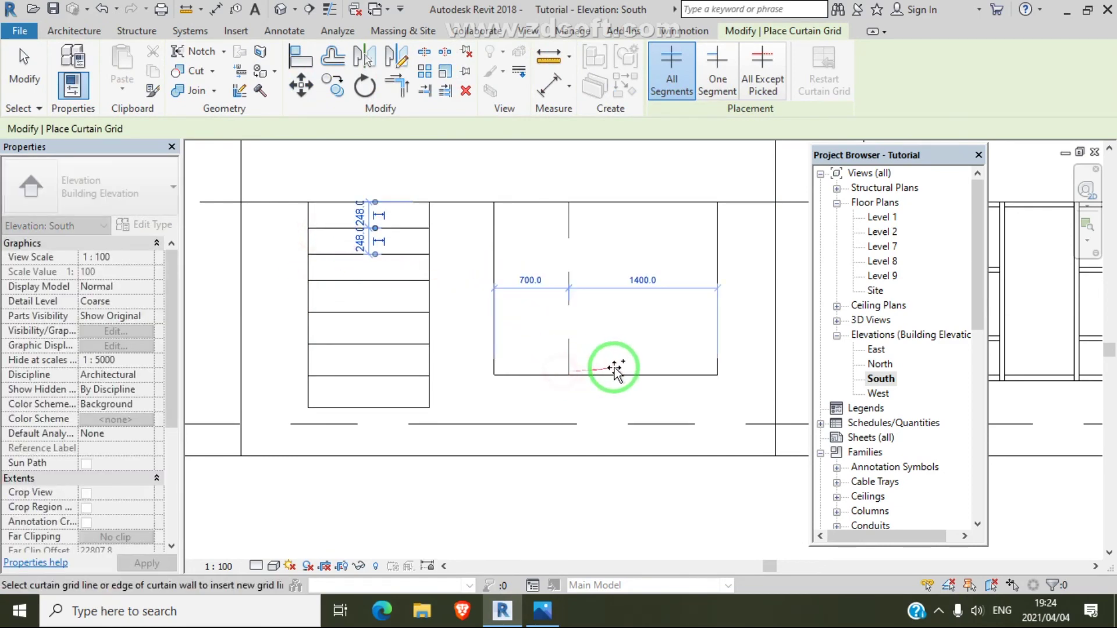
{"action": "left_click", "coordinate": [655, 374]}
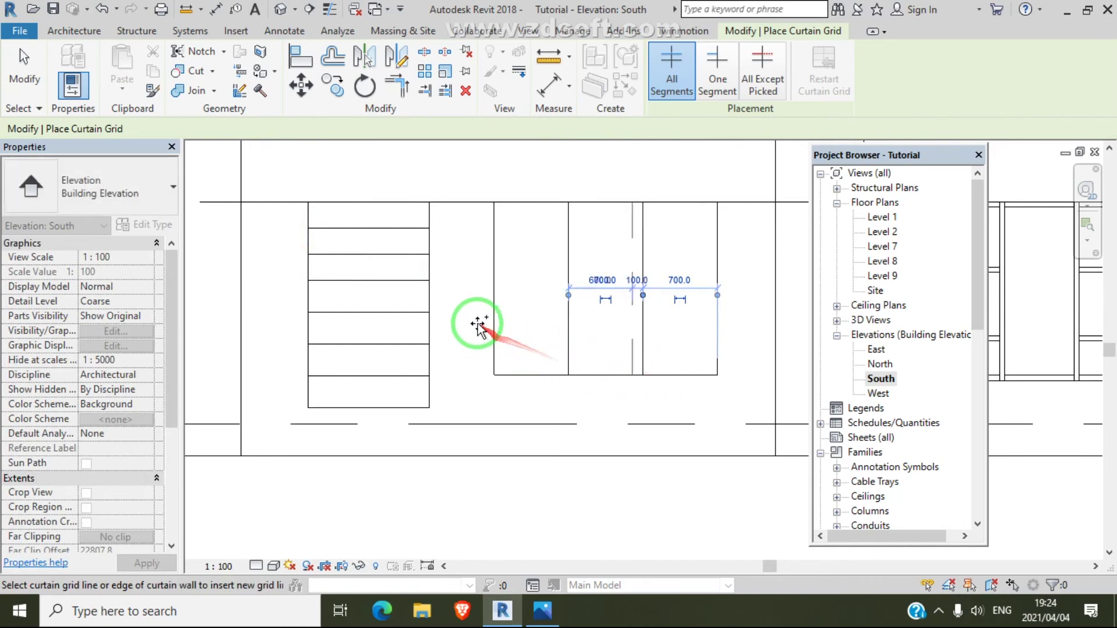
{"action": "left_click", "coordinate": [499, 333]}
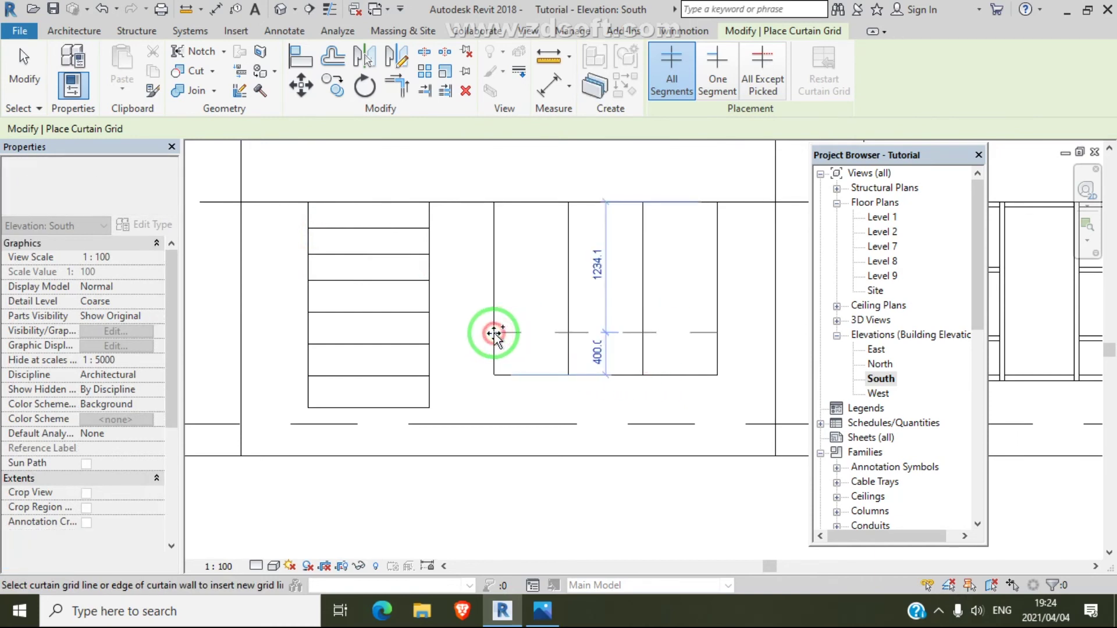
{"action": "right_click", "coordinate": [512, 280]}
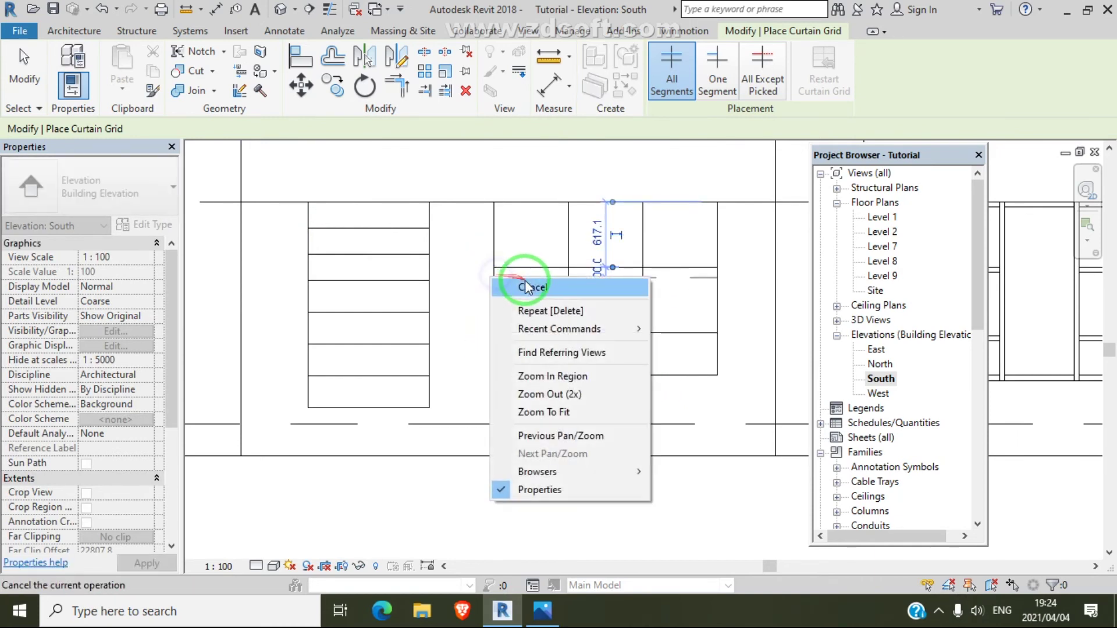
{"action": "left_click", "coordinate": [546, 292]}
Remove the middle column's segment from the verandah window's upper horizontal curtain grid line
{"action": "left_click", "coordinate": [597, 268]}
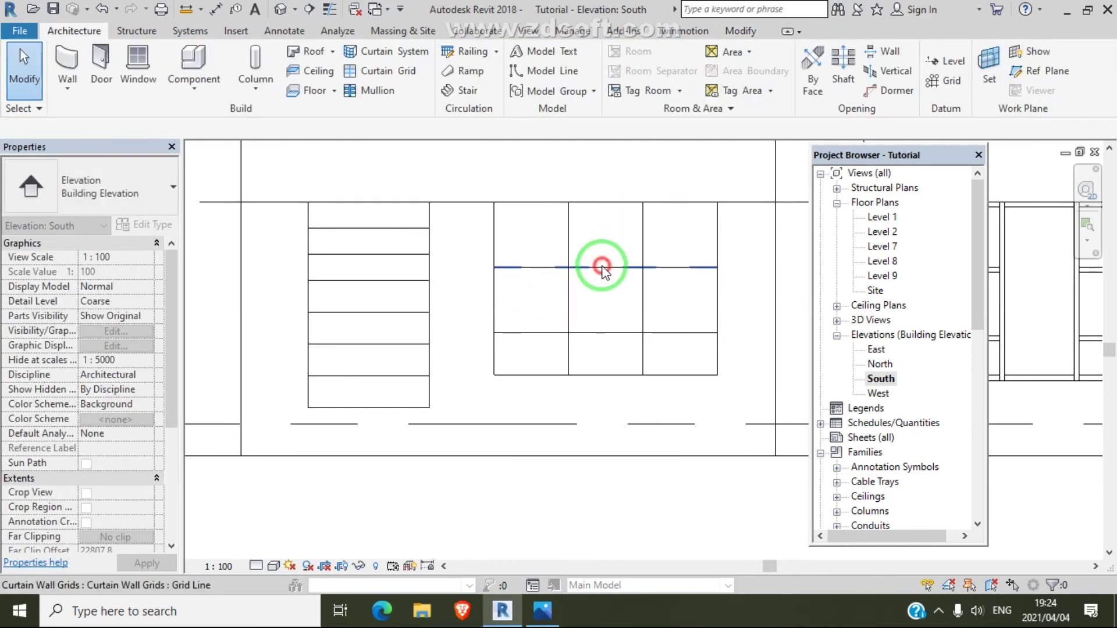
{"action": "left_click", "coordinate": [672, 107]}
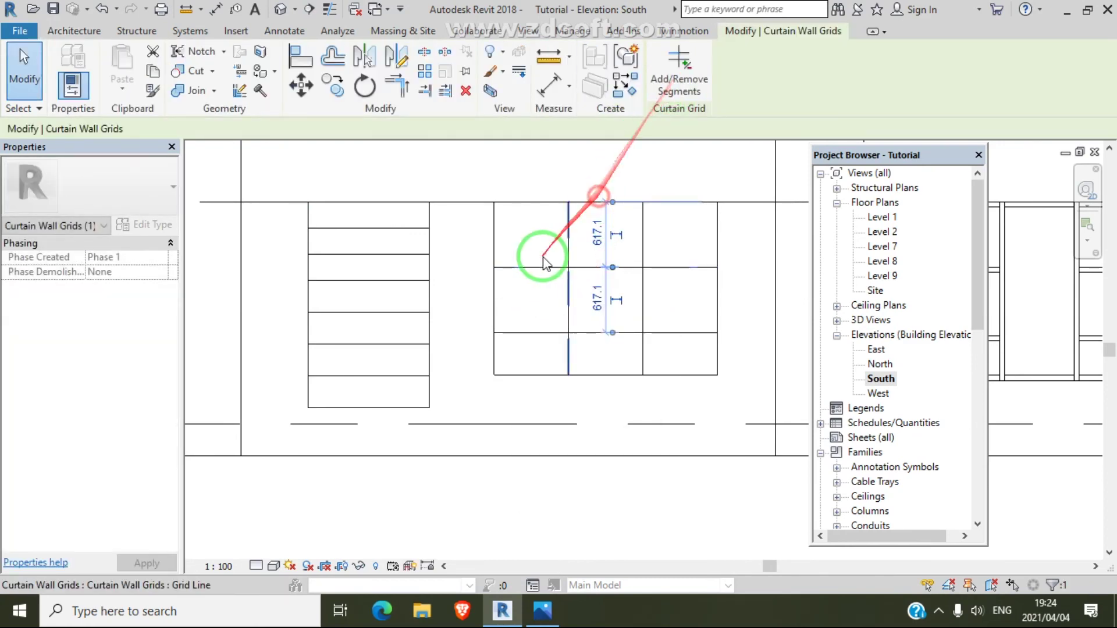
{"action": "left_click", "coordinate": [582, 267]}
{"action": "left_click", "coordinate": [592, 267]}
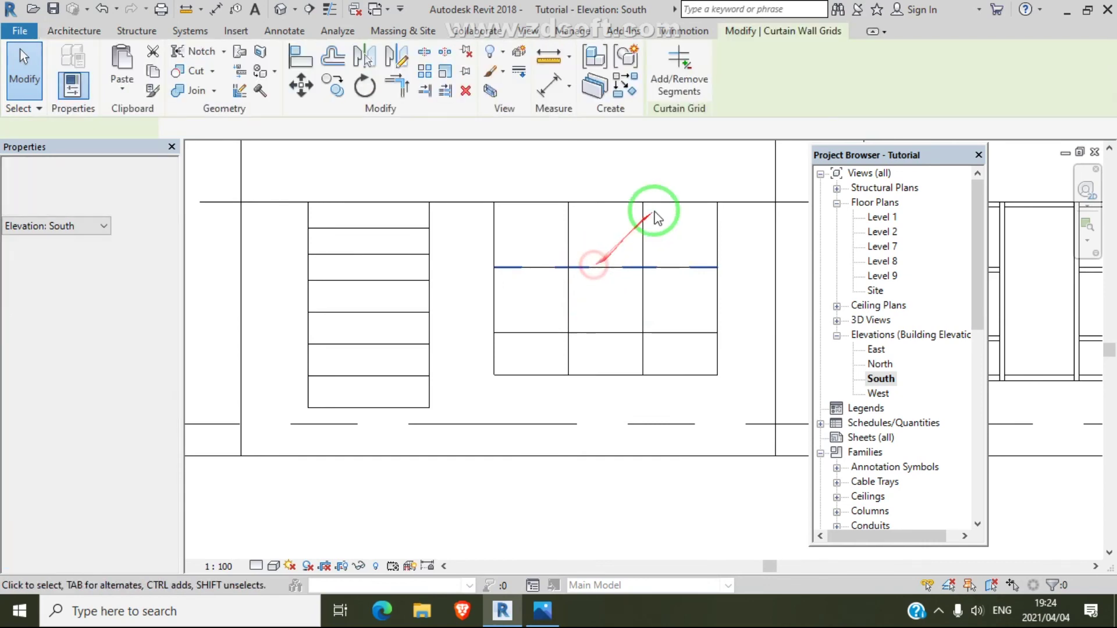
{"action": "left_click", "coordinate": [673, 99]}
{"action": "left_click", "coordinate": [605, 267]}
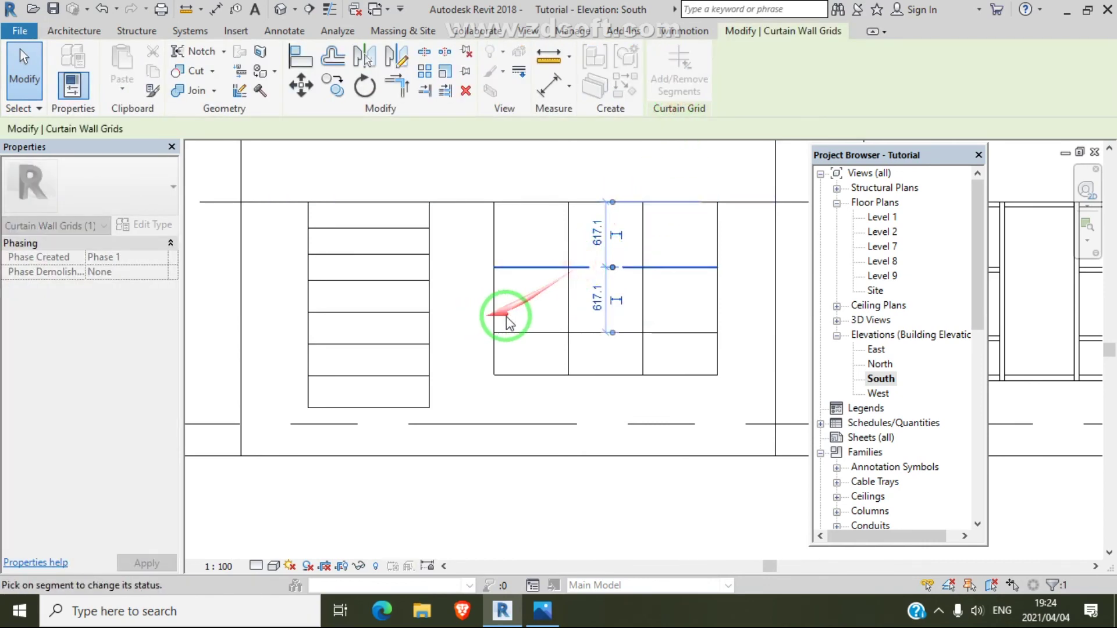
{"action": "key", "text": "Escape"}
{"action": "key", "text": "Escape"}
Remove the middle column's segment from the verandah window's lower horizontal curtain grid line, 400 mm above the base
{"action": "left_click", "coordinate": [589, 333]}
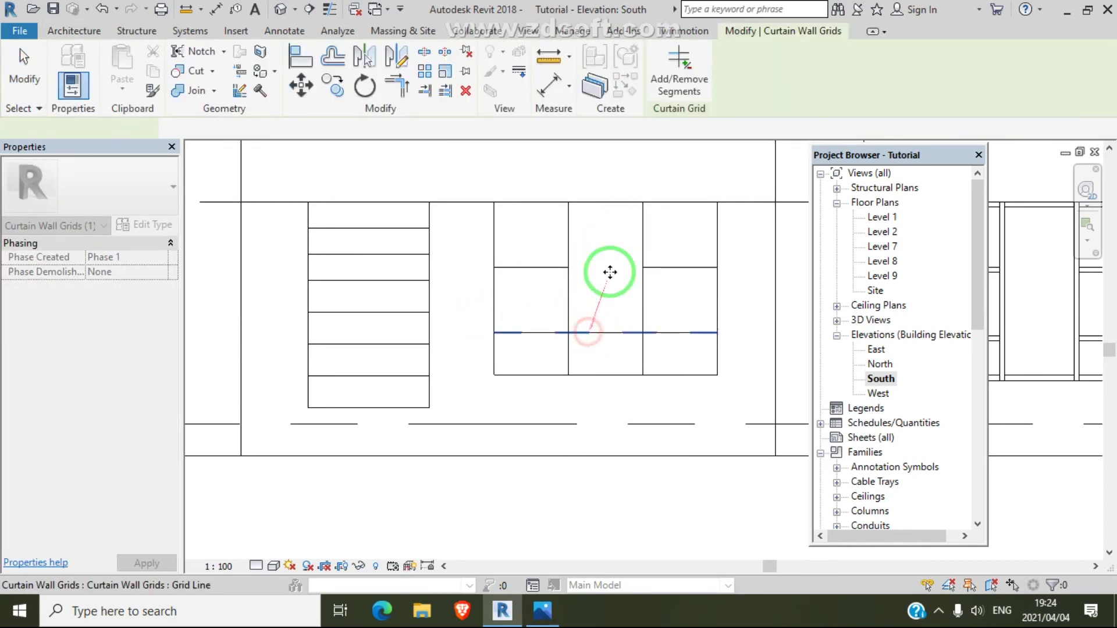
{"action": "left_click", "coordinate": [675, 93]}
{"action": "left_click", "coordinate": [591, 335]}
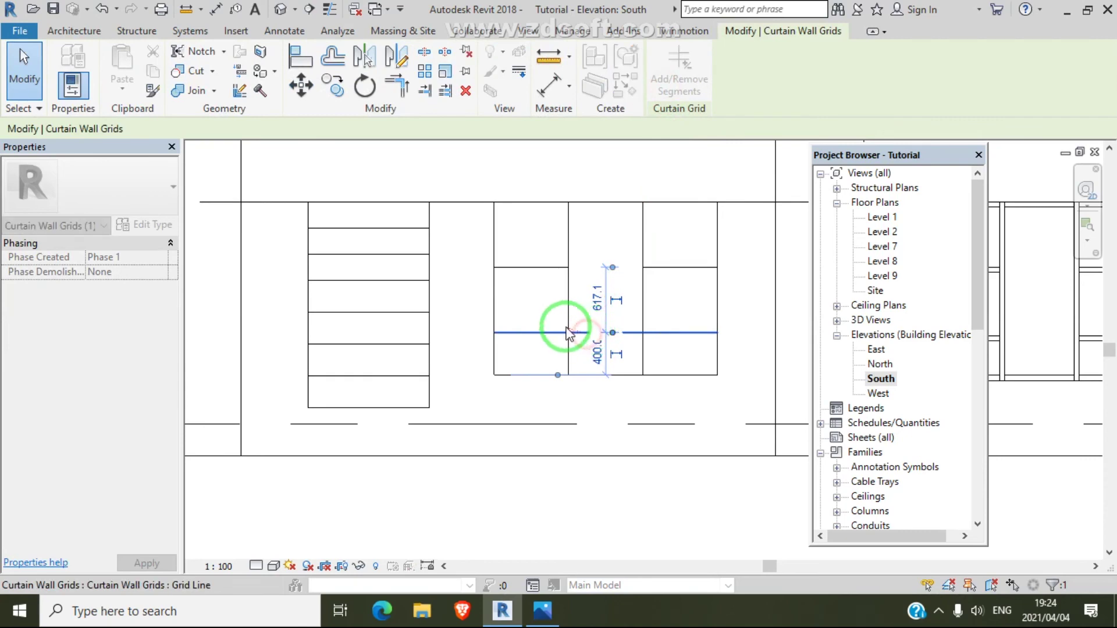
{"action": "key", "text": "Escape"}
{"action": "key", "text": "Escape"}
Place 50 x 150 mm rectangular mullions on all grid lines of the verandah window, entrance door and garage roll-up door
{"action": "scroll", "coordinate": [619, 382], "scroll_direction": "down", "scroll_amount": 4}
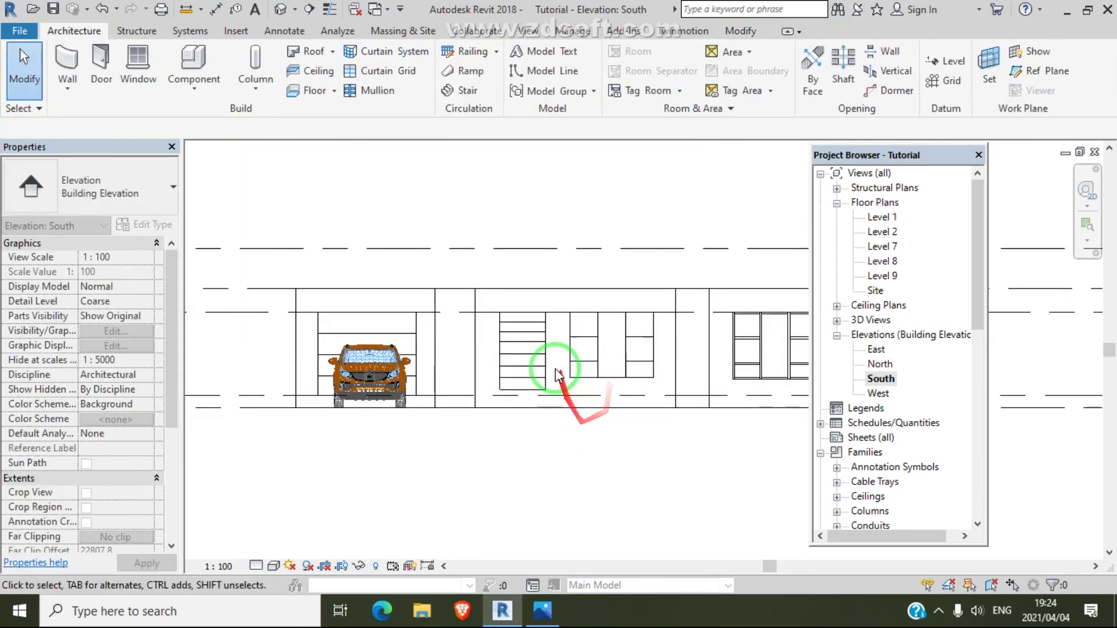
{"action": "left_click", "coordinate": [358, 91]}
{"action": "left_click", "coordinate": [742, 73]}
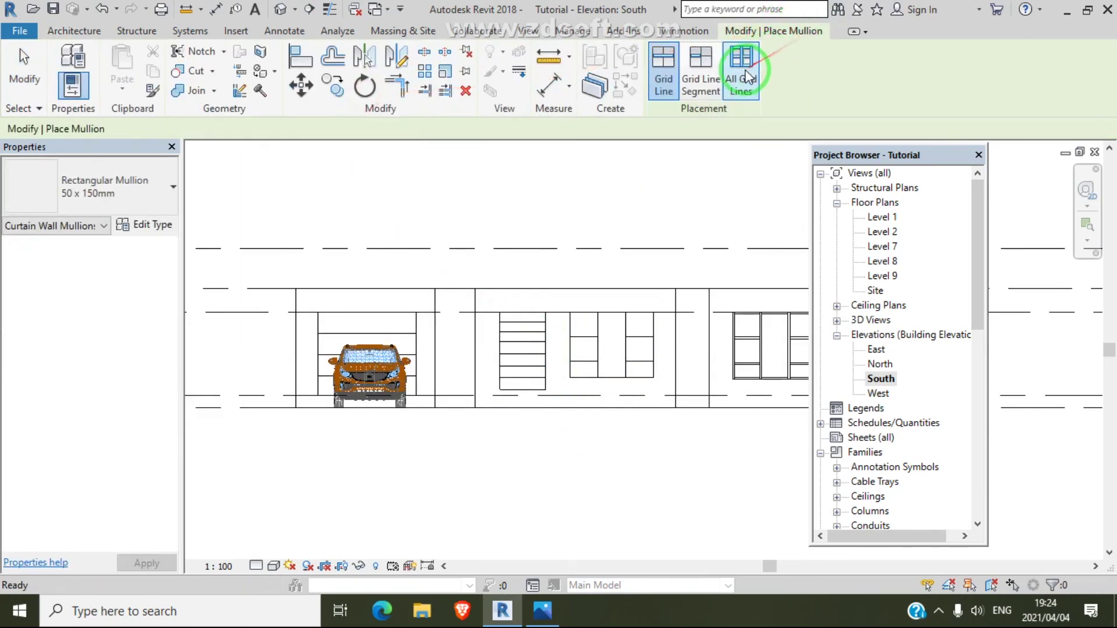
{"action": "left_click", "coordinate": [639, 377]}
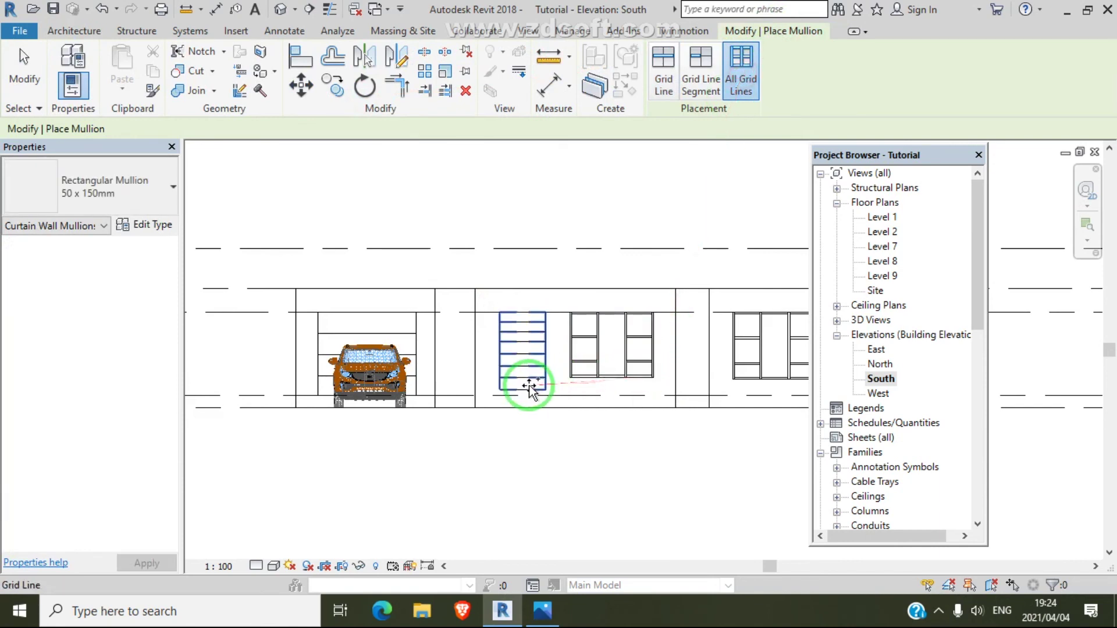
{"action": "left_click", "coordinate": [529, 387]}
{"action": "left_click", "coordinate": [417, 325]}
{"action": "scroll", "coordinate": [415, 343], "scroll_direction": "down", "scroll_amount": 2}
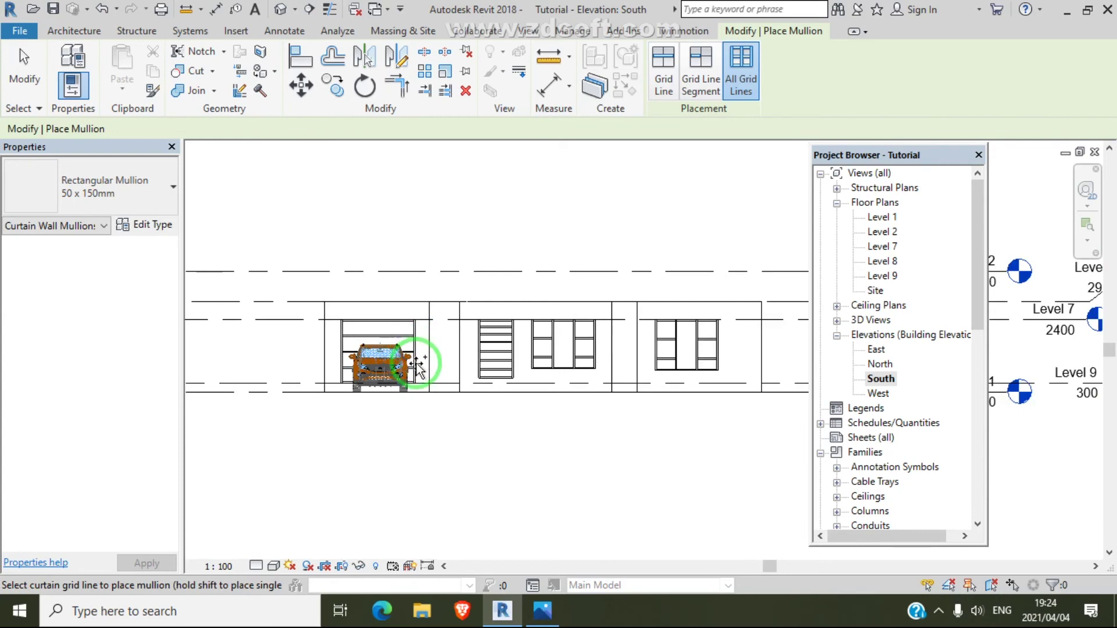
{"action": "right_click", "coordinate": [571, 399]}
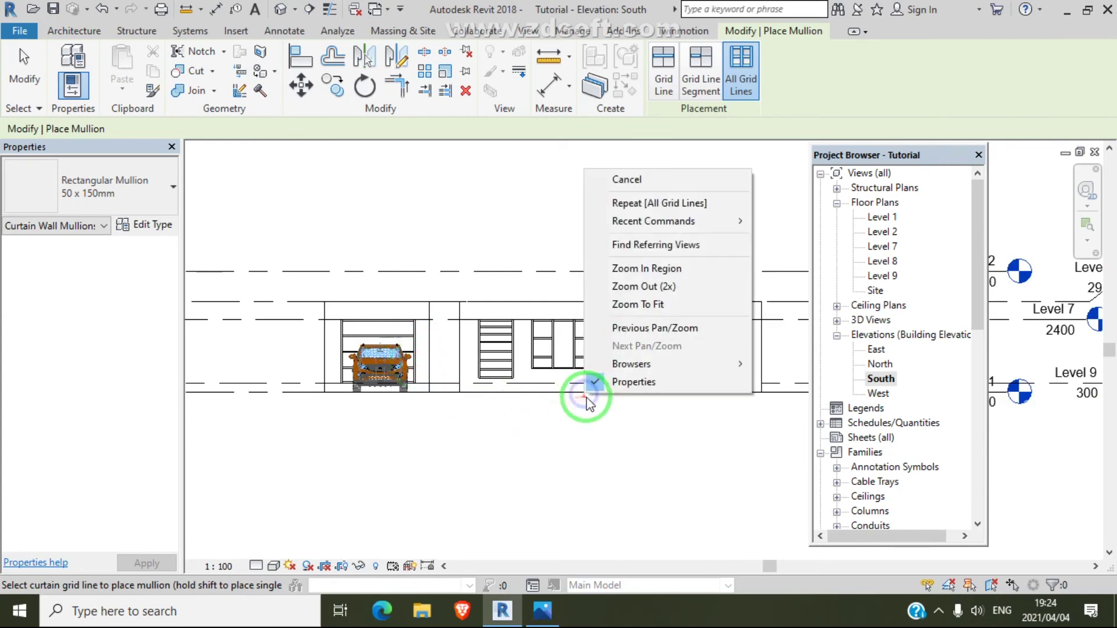
{"action": "left_click", "coordinate": [662, 181]}
{"action": "right_click", "coordinate": [589, 177]}
{"action": "left_click", "coordinate": [591, 180]}
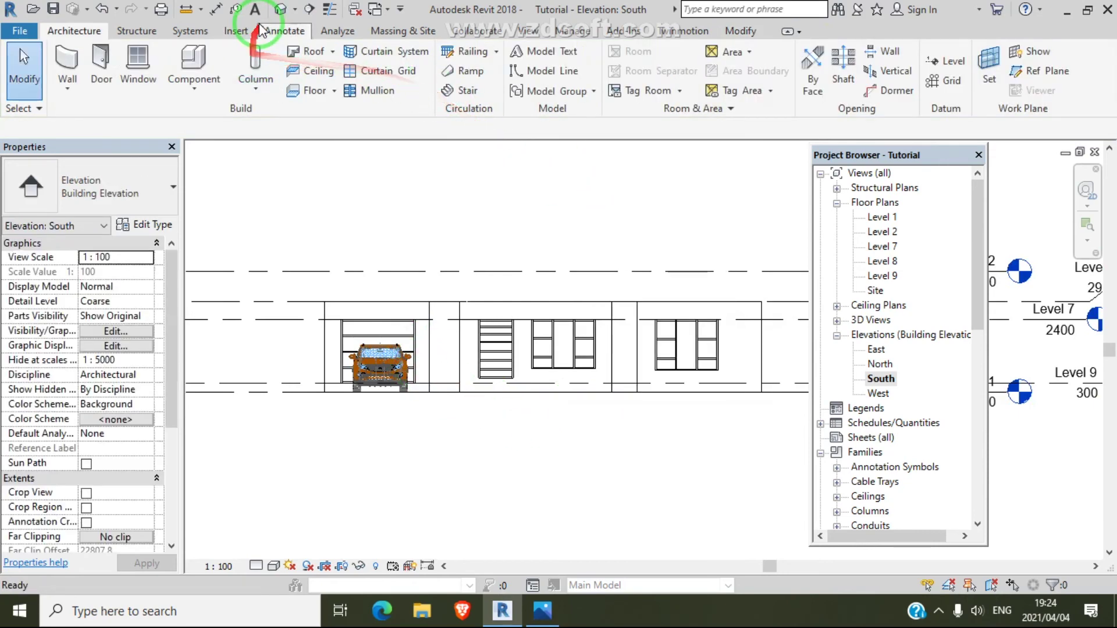
Examine the front facade's new windows and doors in the default 3D view from several angles
{"action": "left_click", "coordinate": [279, 13]}
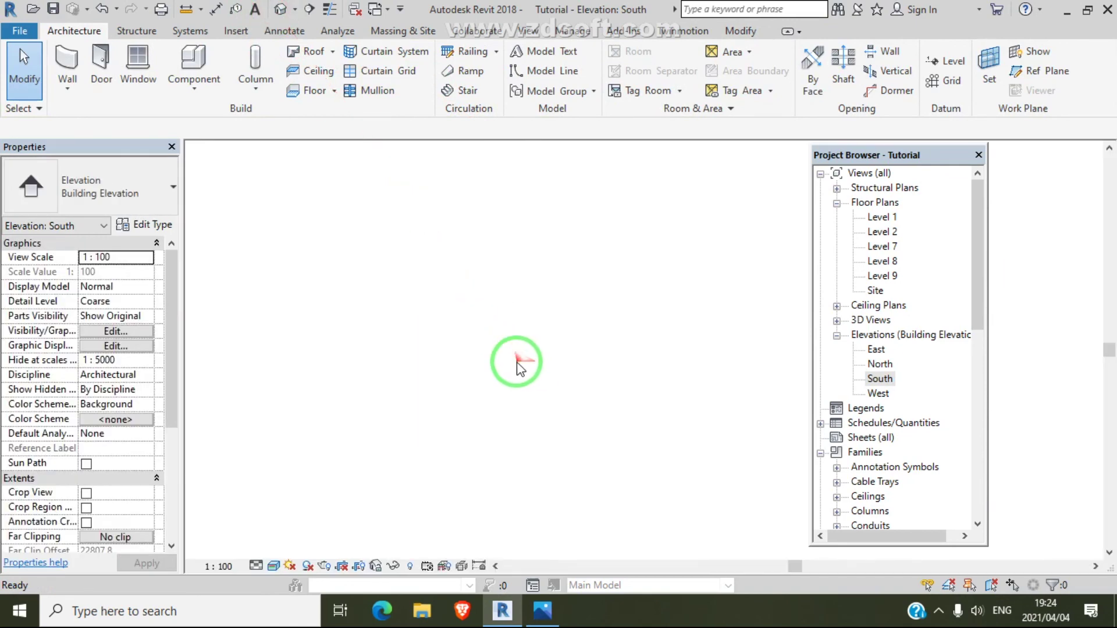
{"action": "scroll", "coordinate": [512, 486], "scroll_direction": "up", "scroll_amount": 2}
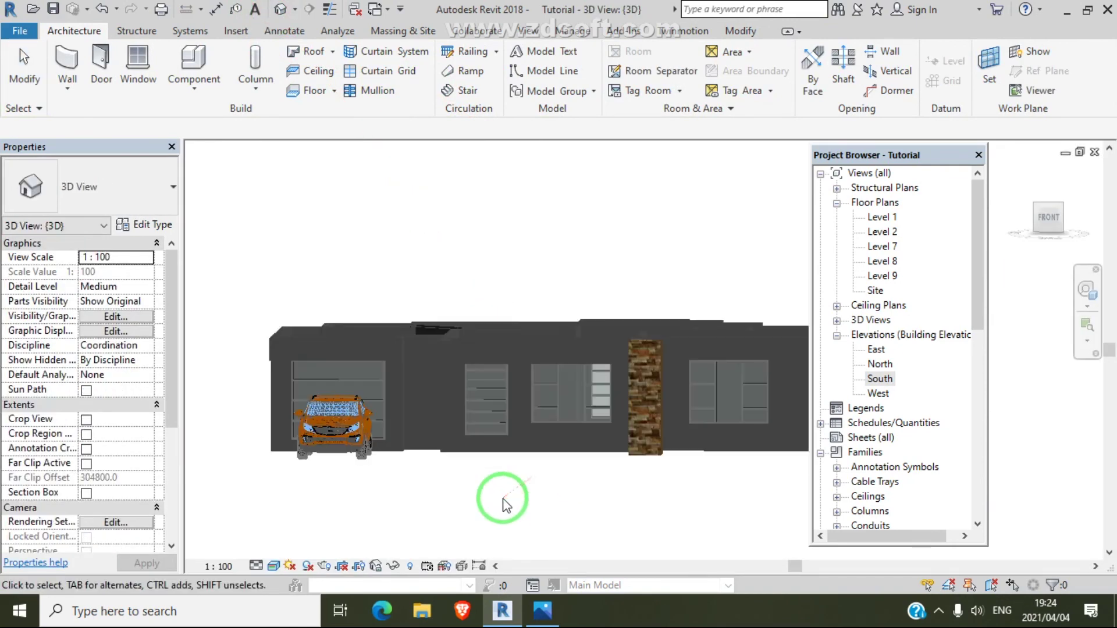
{"action": "middle_click_drag", "start_coordinate": [554, 493], "coordinate": [575, 504], "text": "shift"}
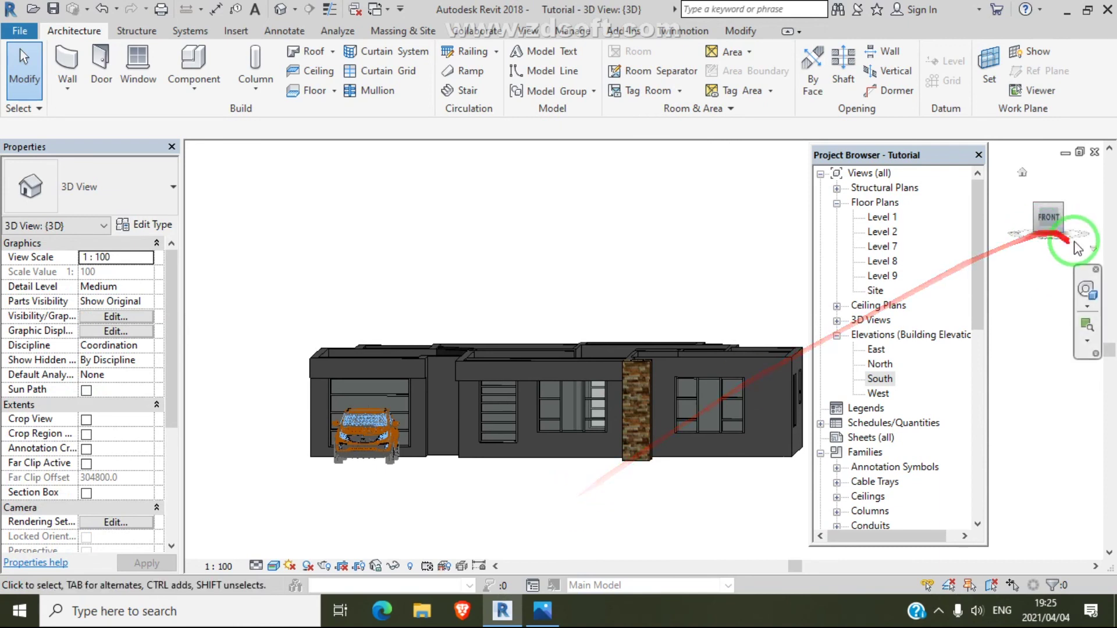
{"action": "left_click", "coordinate": [1088, 290]}
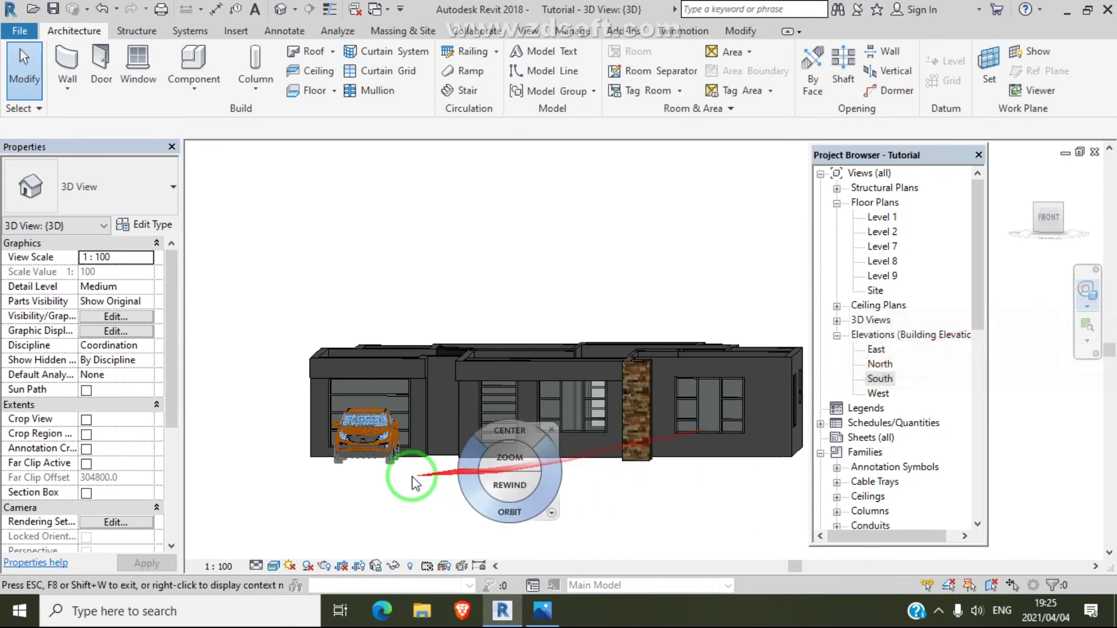
{"action": "left_click_drag", "start_coordinate": [377, 491], "coordinate": [617, 501]}
{"action": "left_click_drag", "start_coordinate": [400, 481], "coordinate": [674, 439]}
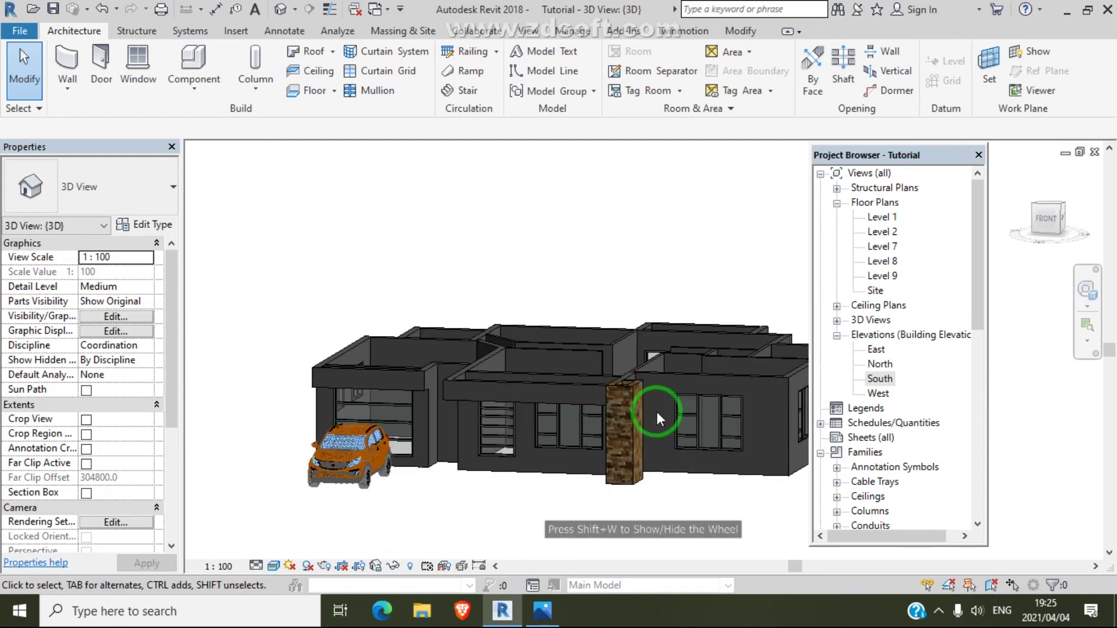
{"action": "scroll", "coordinate": [599, 471], "scroll_direction": "up", "scroll_amount": 3}
{"action": "middle_click_drag", "start_coordinate": [601, 478], "coordinate": [545, 498], "text": "shift"}
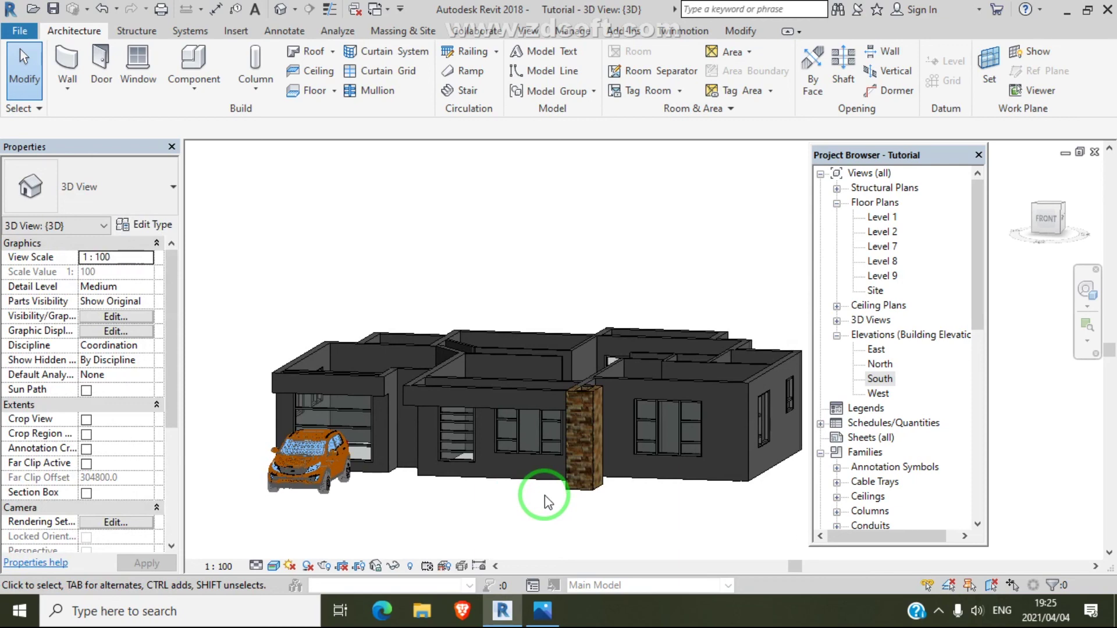
{"action": "middle_click_drag", "start_coordinate": [545, 495], "coordinate": [499, 500], "text": "shift"}
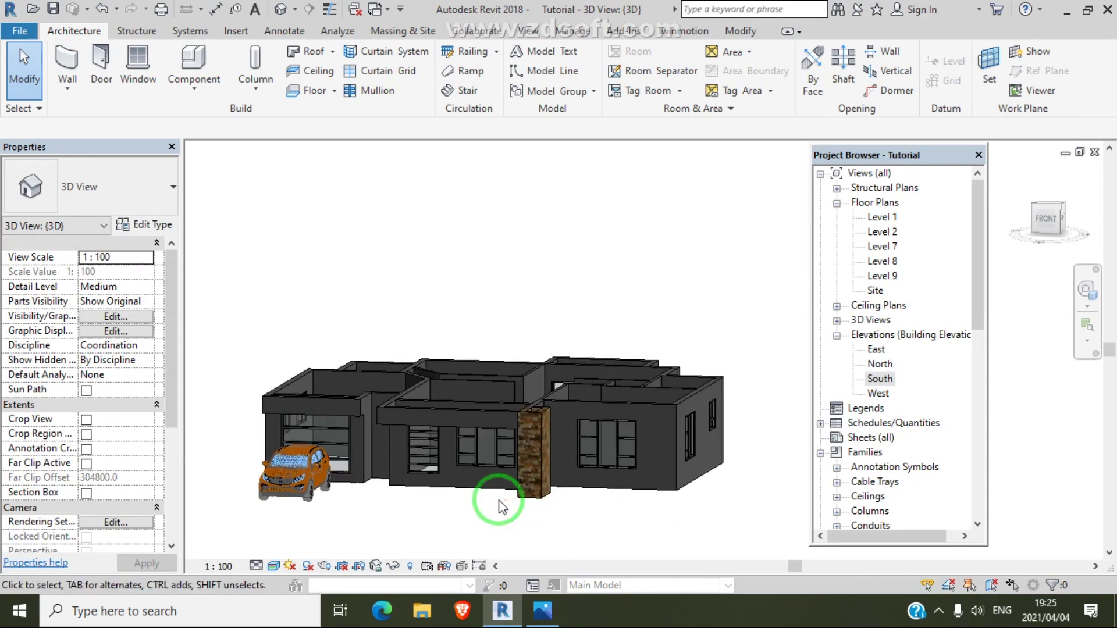